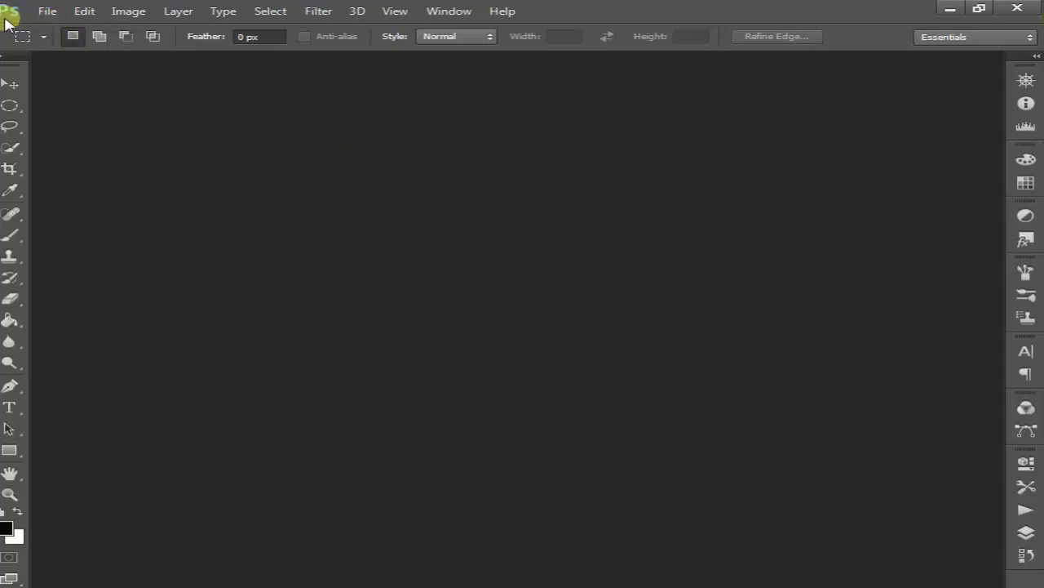
Open the File menu in the empty Photoshop workspace.
click(54, 15)
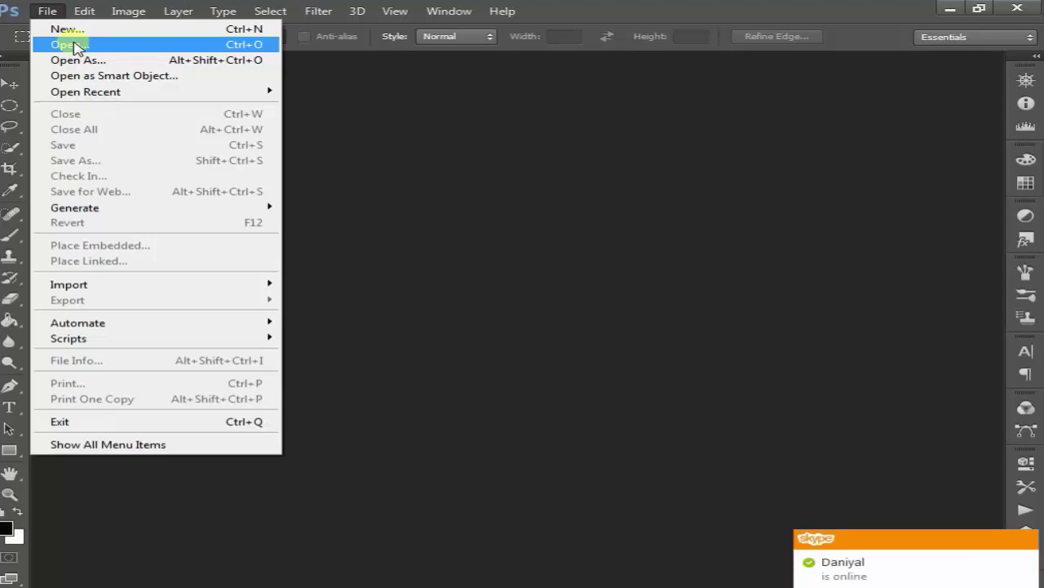
click(1012, 545)
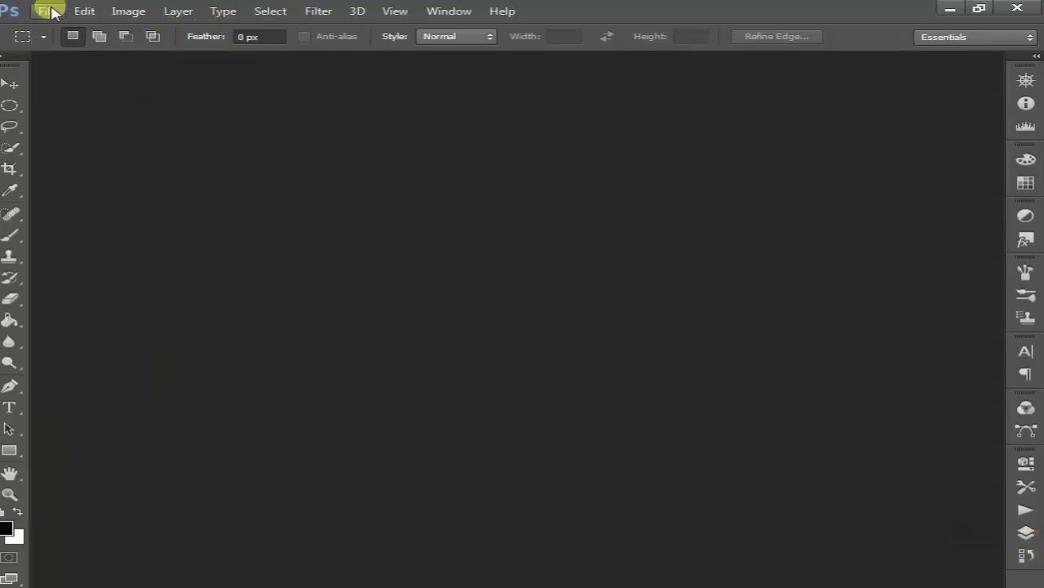
click(47, 10)
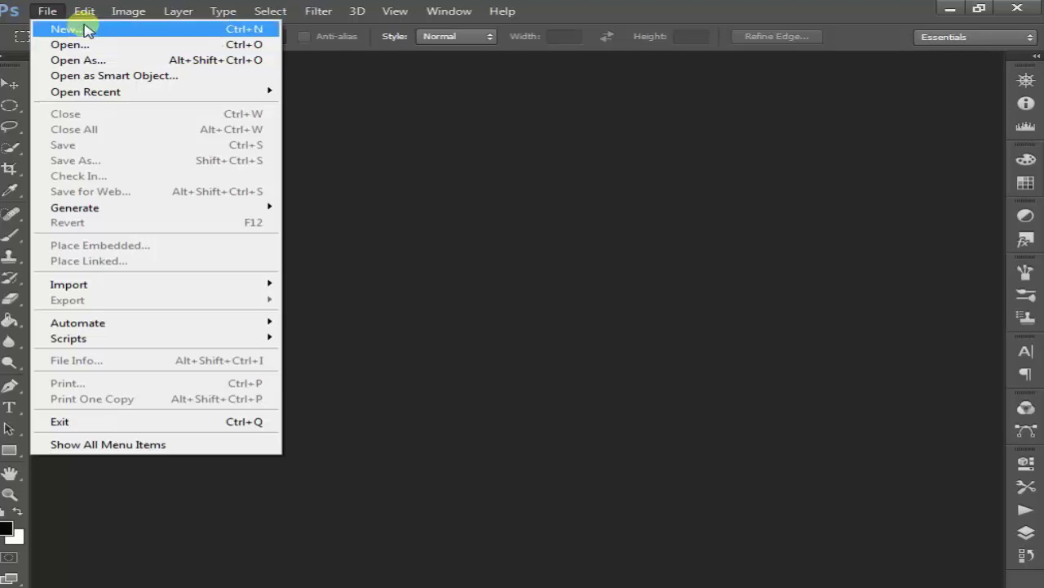
Start a new document and name it 'First Lecture', correcting the 'Levture' typo.
click(66, 29)
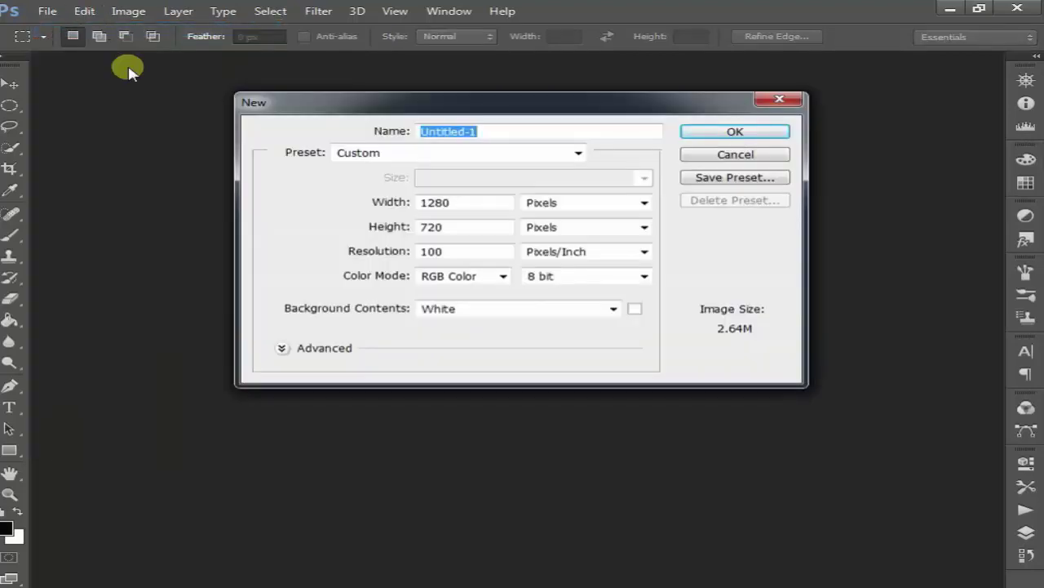
drag(424, 104, 375, 104)
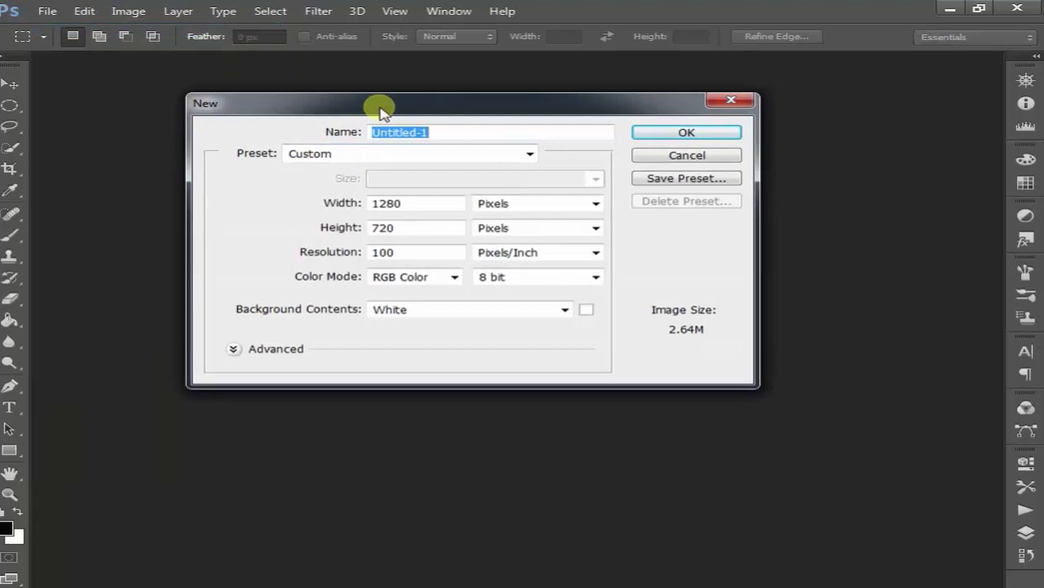
click(447, 133)
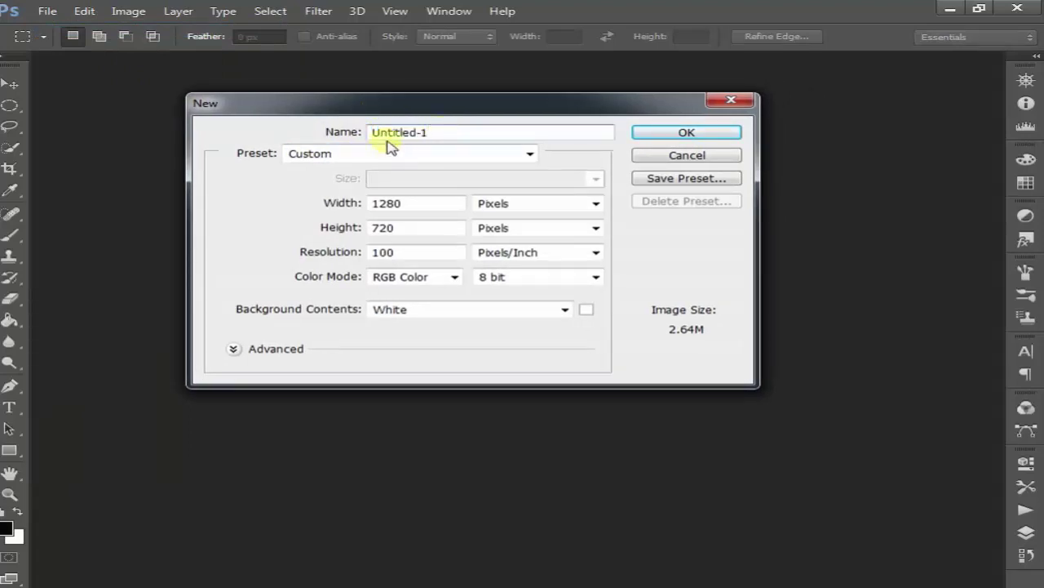
text(Demo)
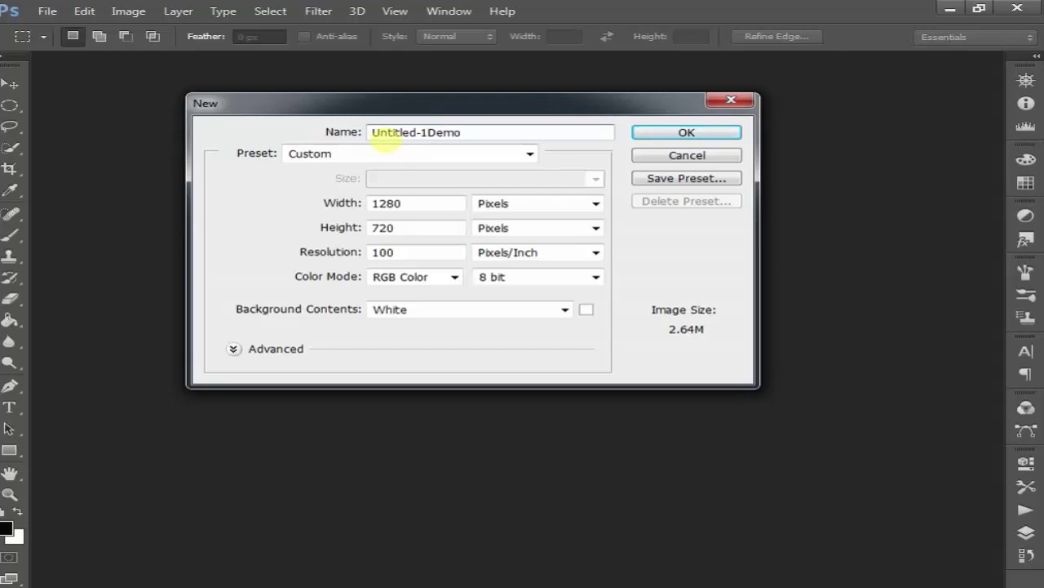
key(BackSpace)
key(BackSpace)
key(BackSpace)
key(BackSpace)
key(BackSpace)
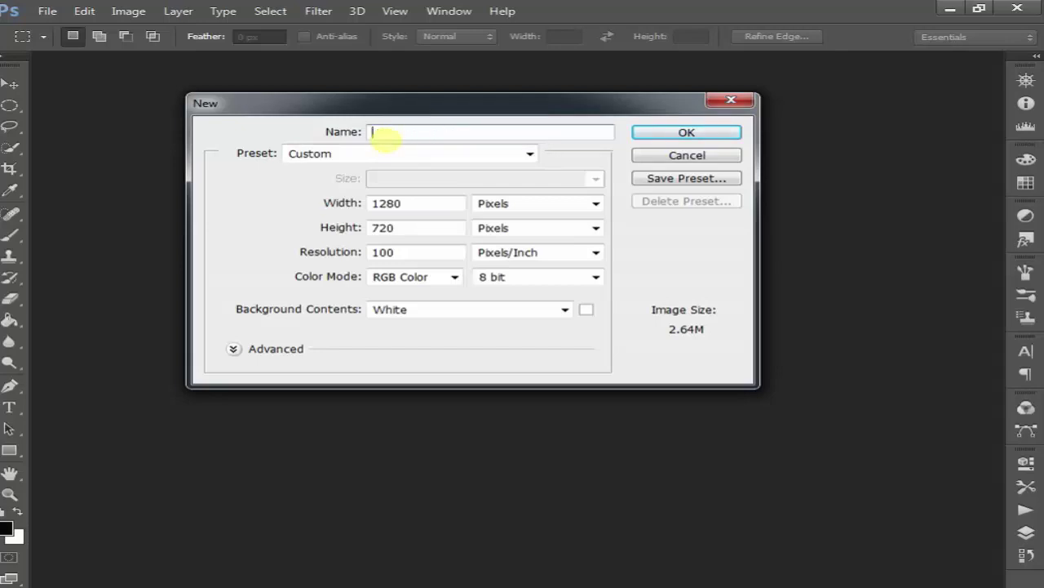
text(First Levture)
key(Left)
key(Left)
key(Left)
key(BackSpace)
text(c)
key(Right)
key(Right)
key(Right)
key(Right)
Switch the new document preset to Default Photoshop Size, 7 × 5 inches at 72 ppi.
click(431, 154)
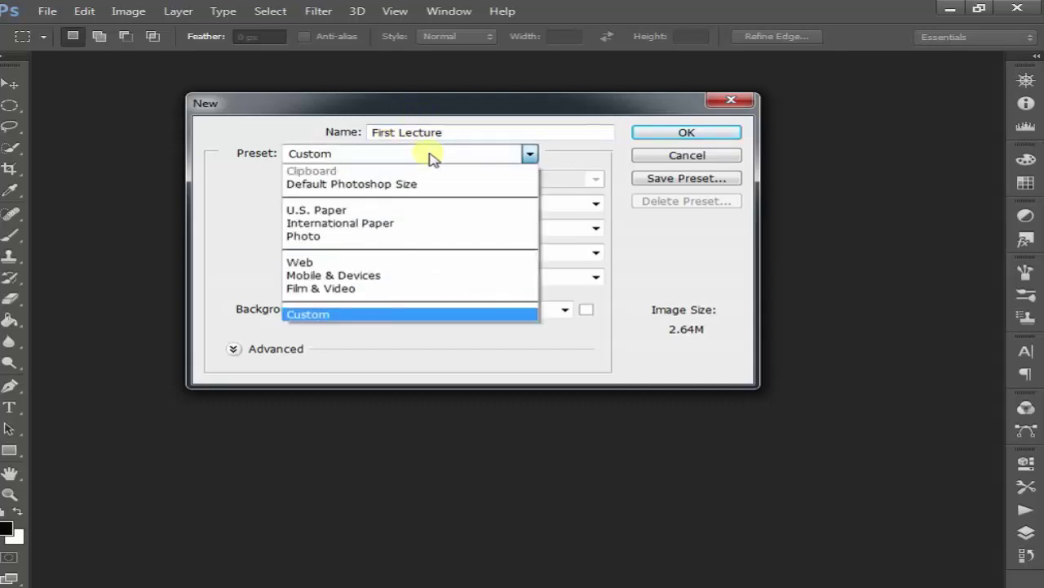
click(423, 171)
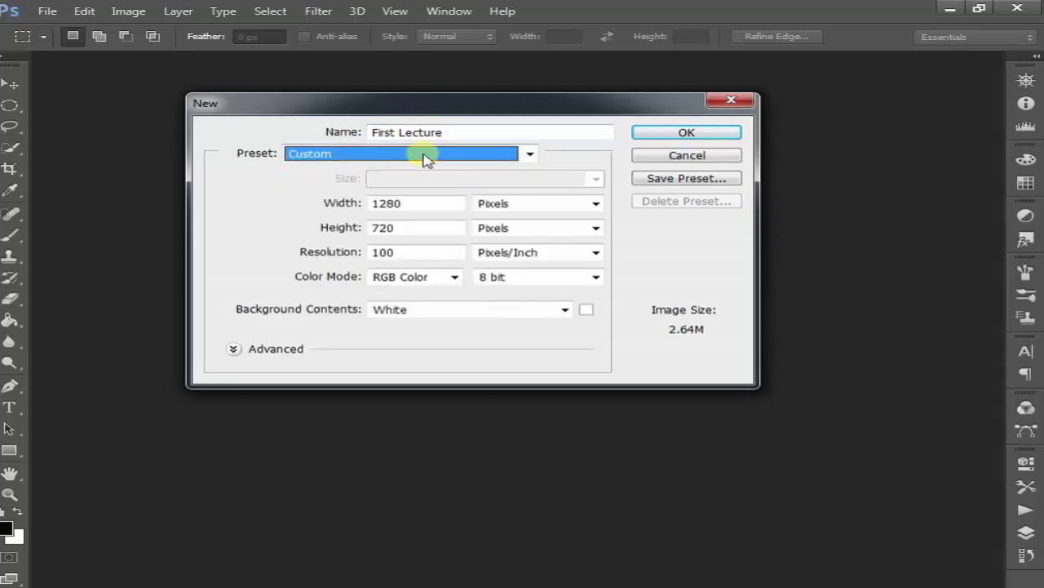
click(424, 157)
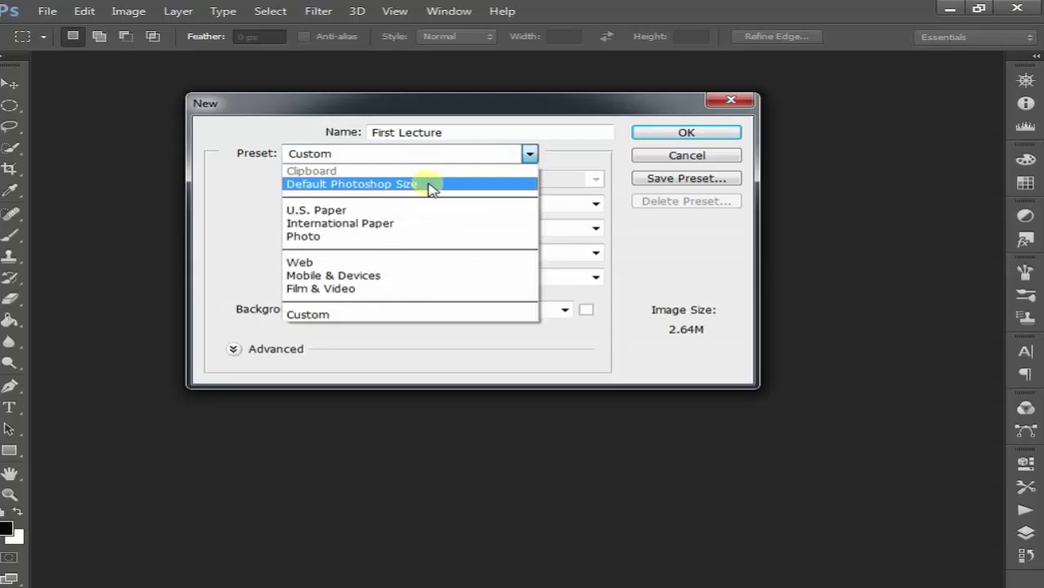
click(431, 187)
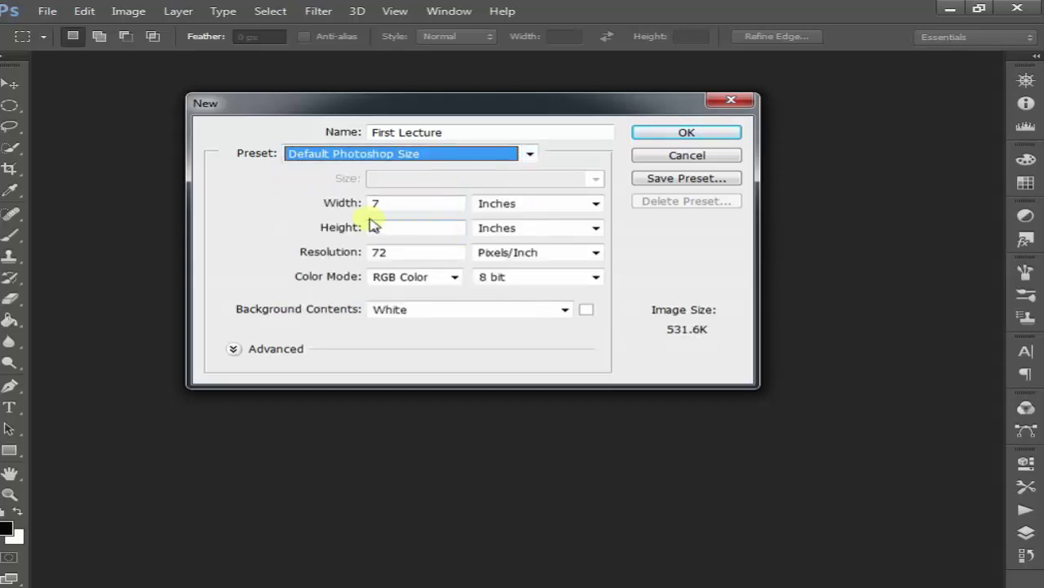
click(412, 207)
click(426, 233)
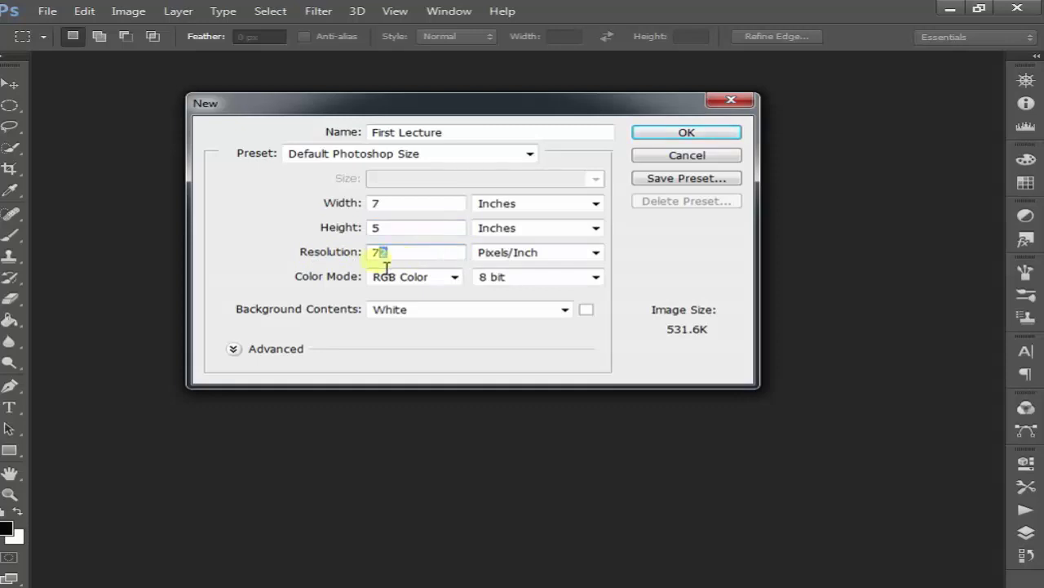
Try resolutions 100 and 200, then create the document at 72 Pixels/Inch.
drag(378, 266, 390, 277)
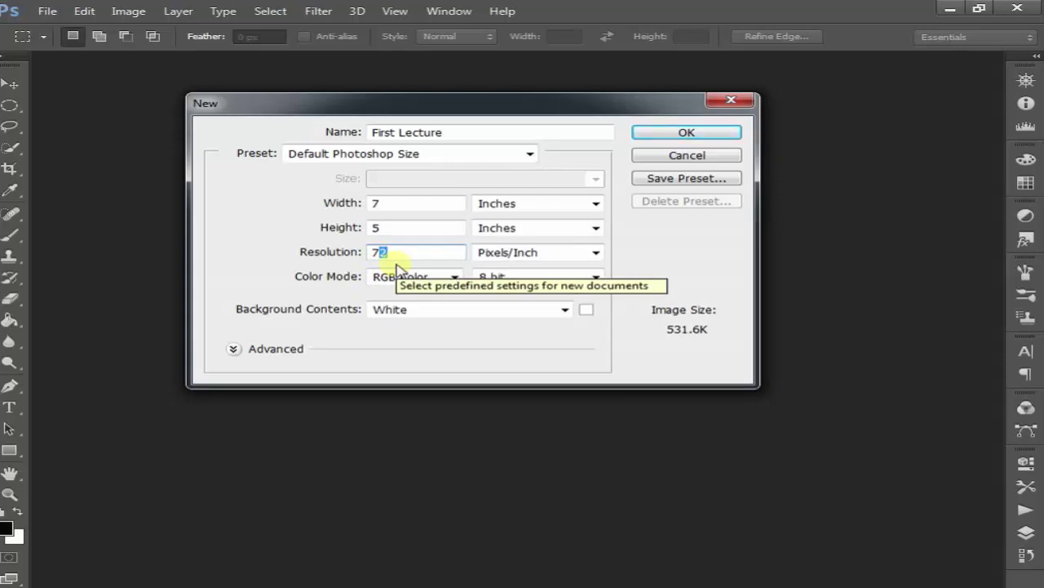
key(BackSpace)
key(BackSpace)
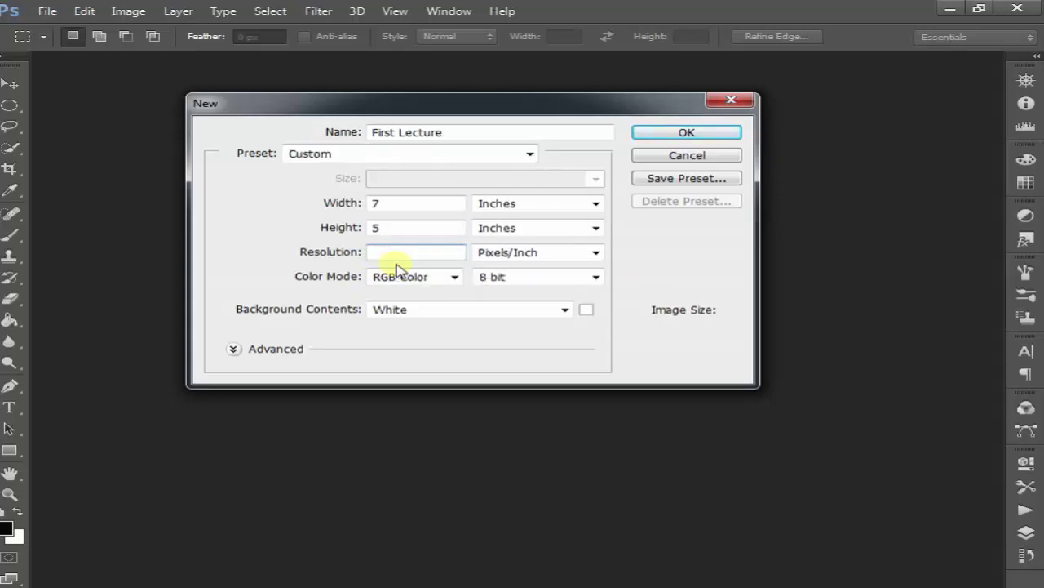
text(100)
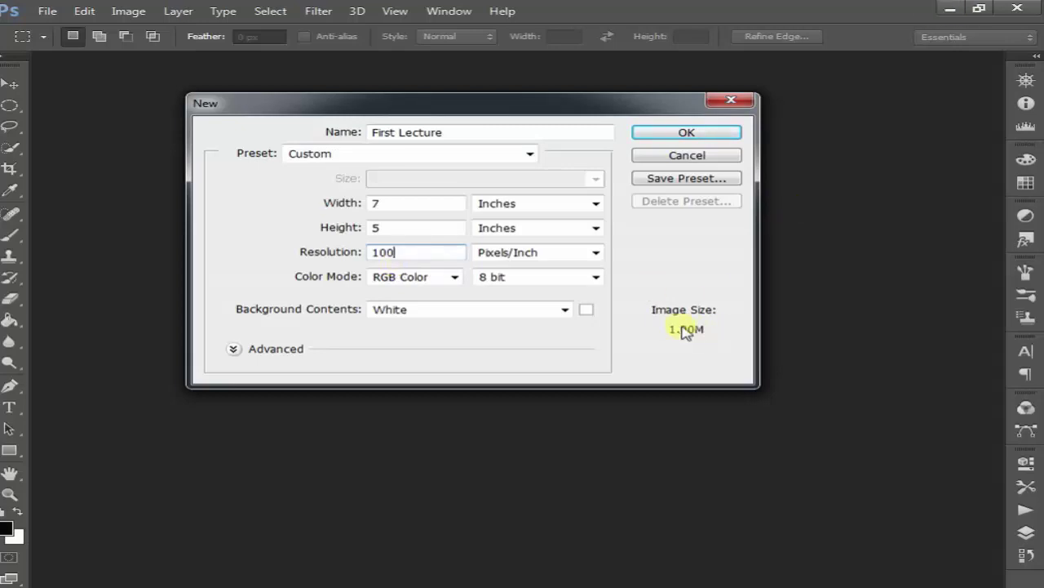
key(BackSpace)
key(BackSpace)
key(BackSpace)
text(200)
key(BackSpace)
key(BackSpace)
key(BackSpace)
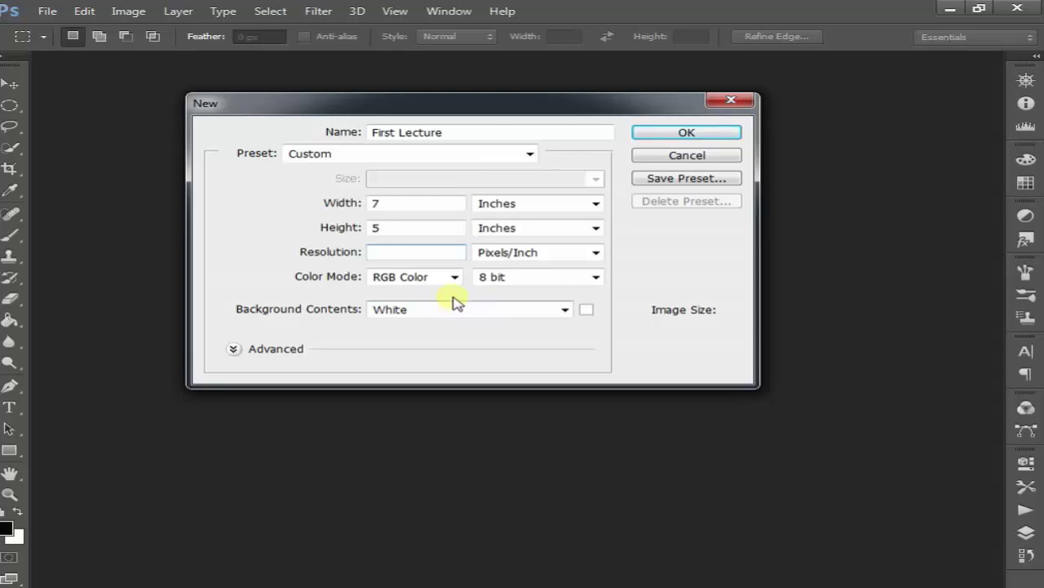
text(72)
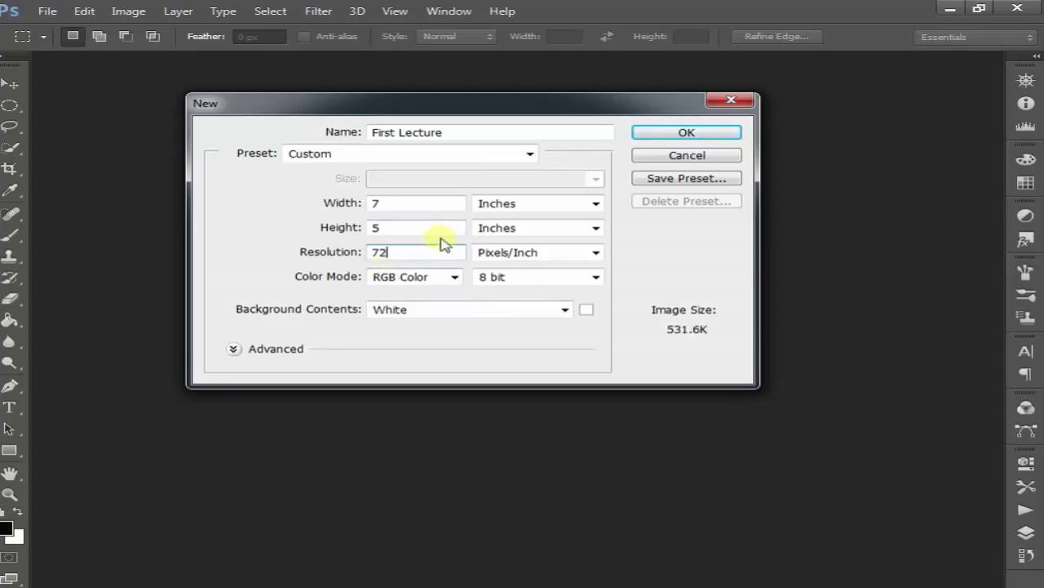
click(730, 132)
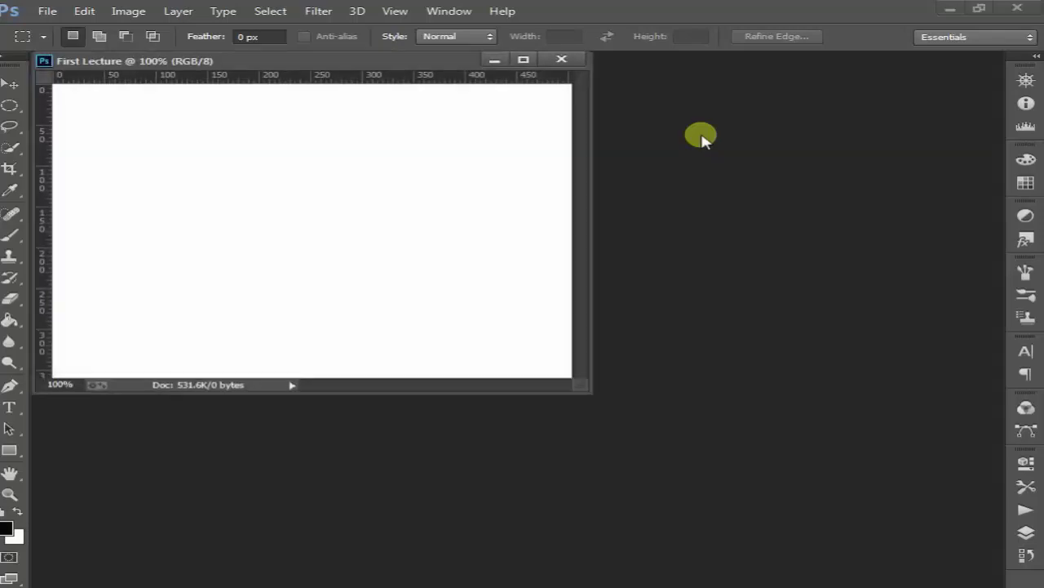
Centre and close the First Lecture window, then start another new document.
drag(430, 63, 625, 112)
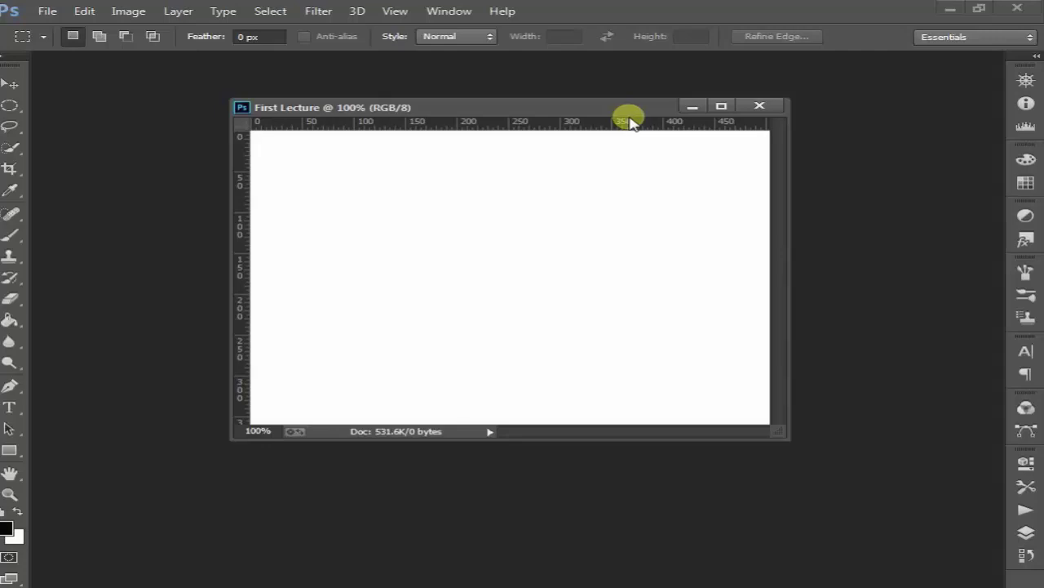
click(759, 107)
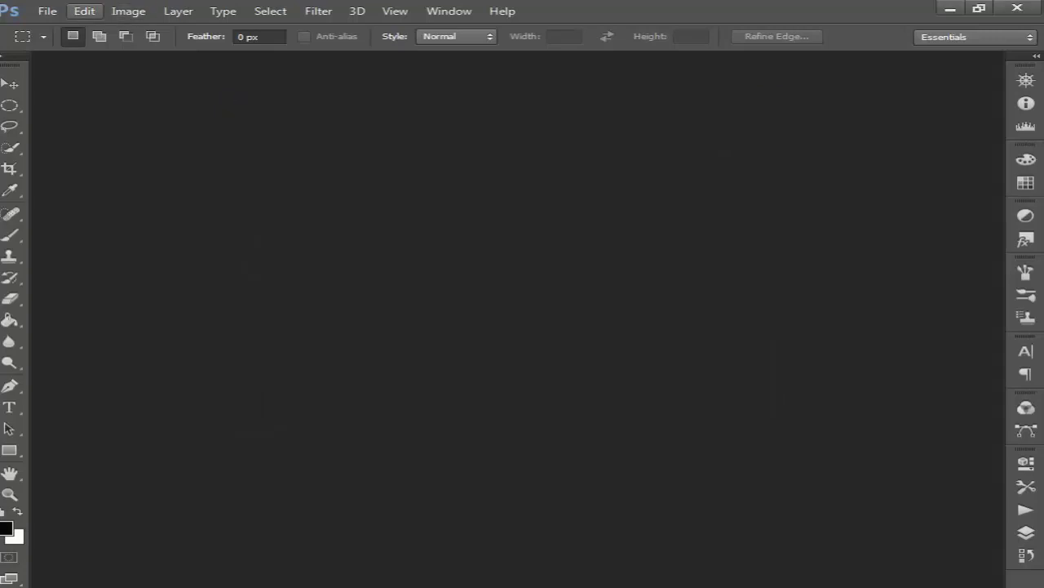
click(47, 11)
click(36, 27)
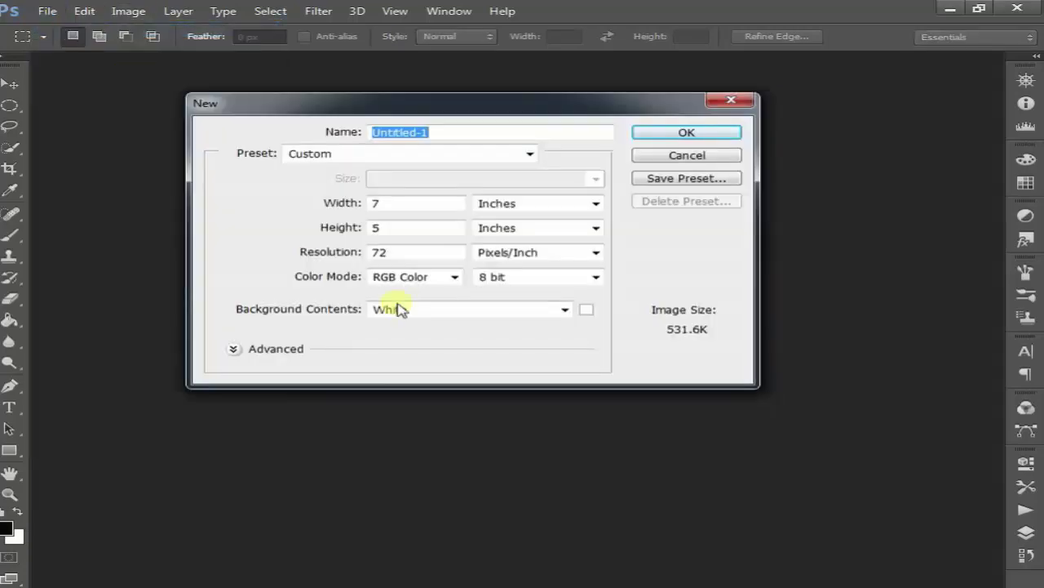
Keep RGB Color mode and White background, and reselect the Default Photoshop Size preset.
click(442, 280)
click(455, 282)
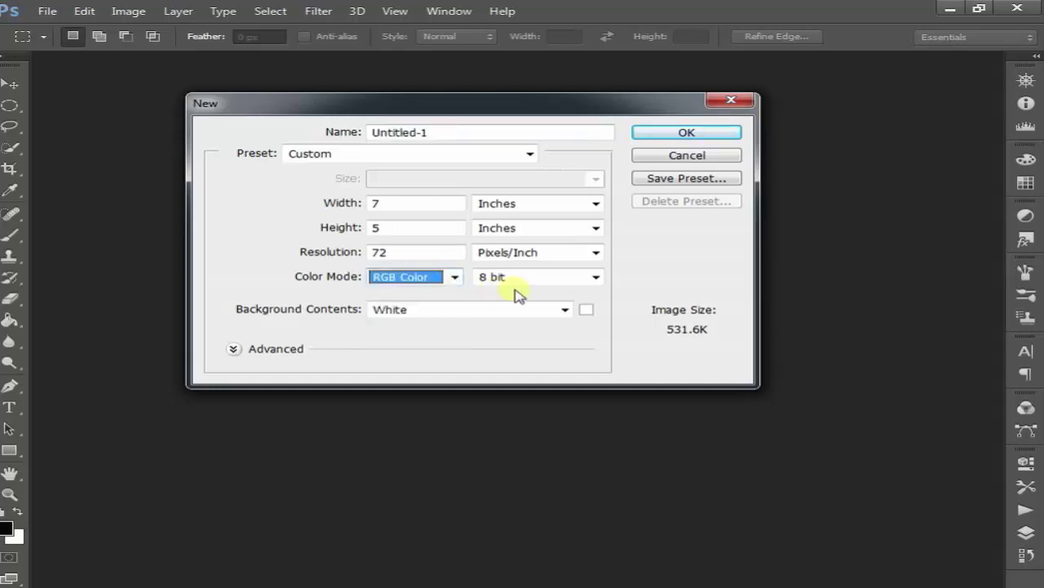
click(424, 316)
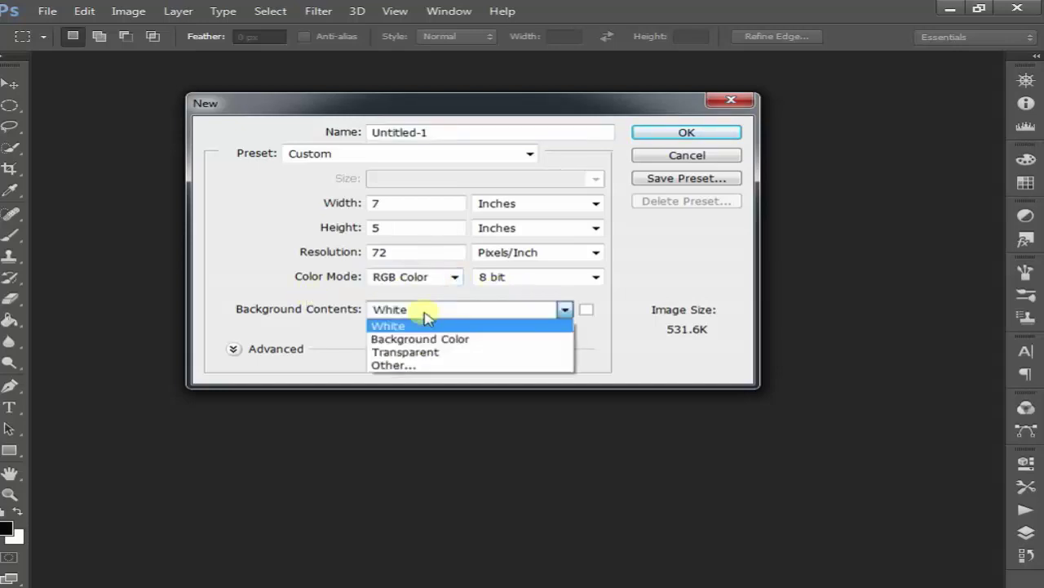
click(395, 317)
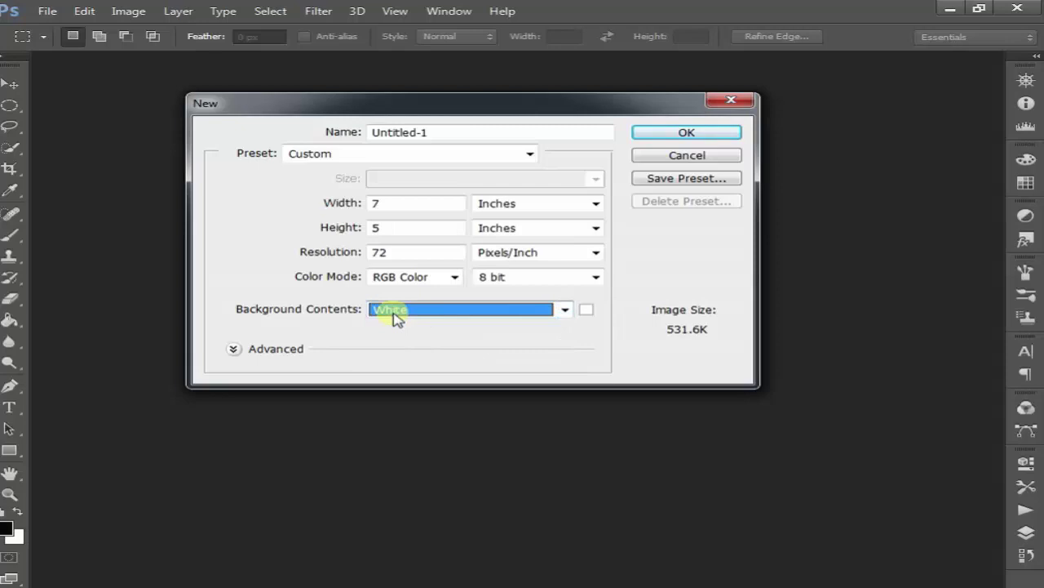
click(365, 153)
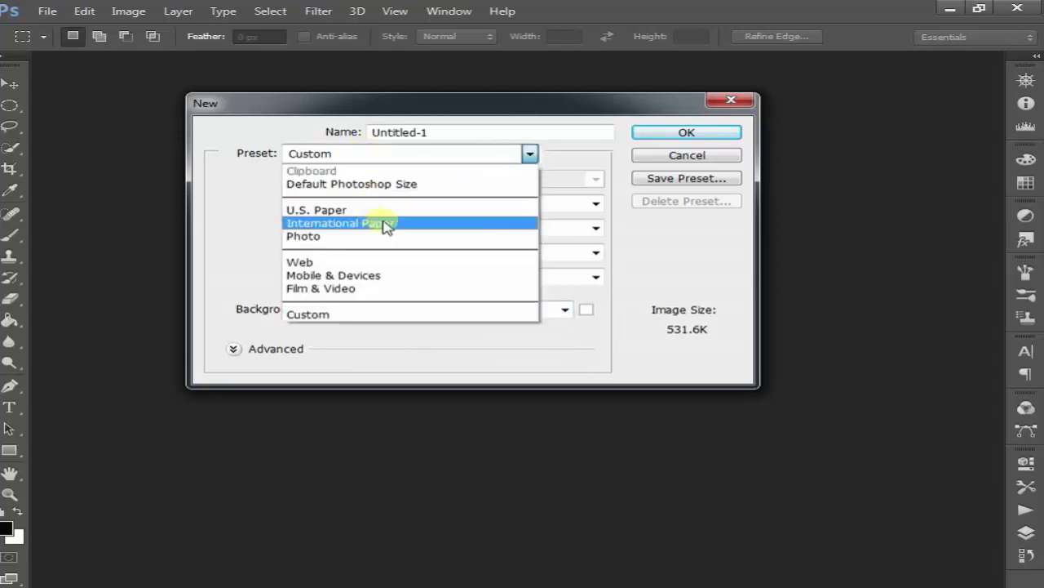
click(395, 186)
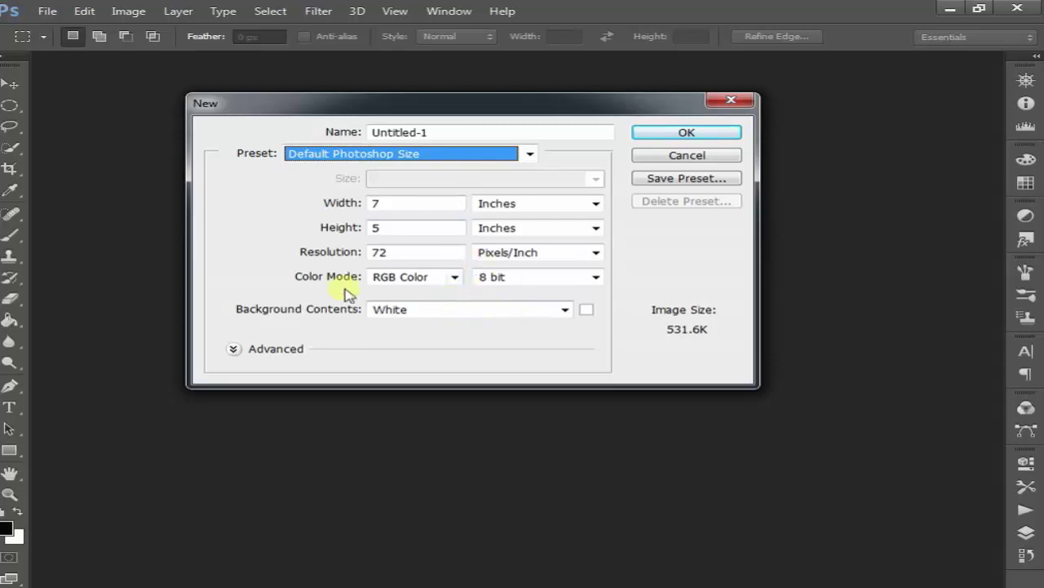
Keep the width units in inches, then choose the U.S. Paper preset.
click(385, 155)
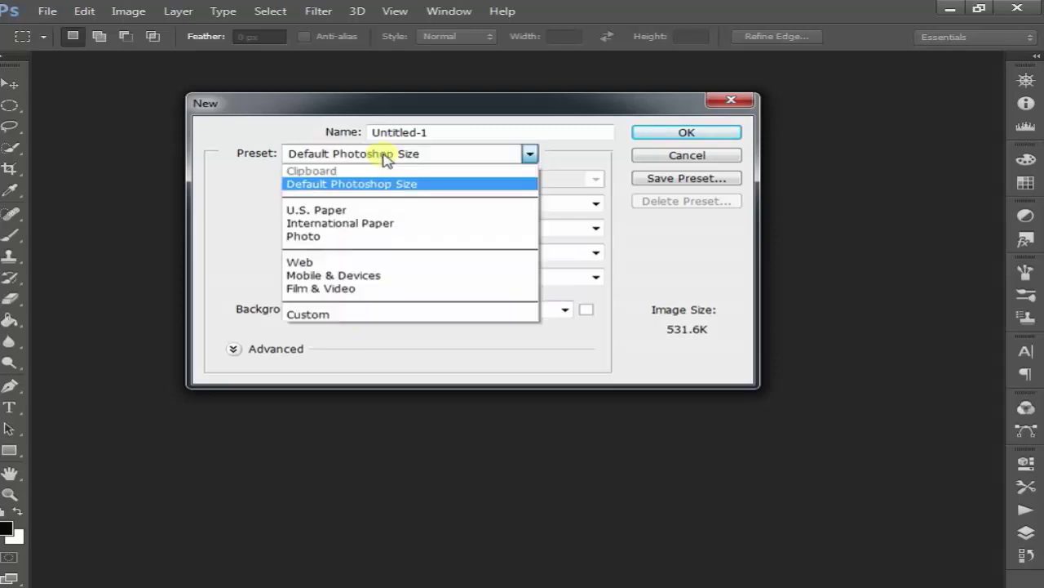
click(385, 155)
click(383, 156)
click(384, 156)
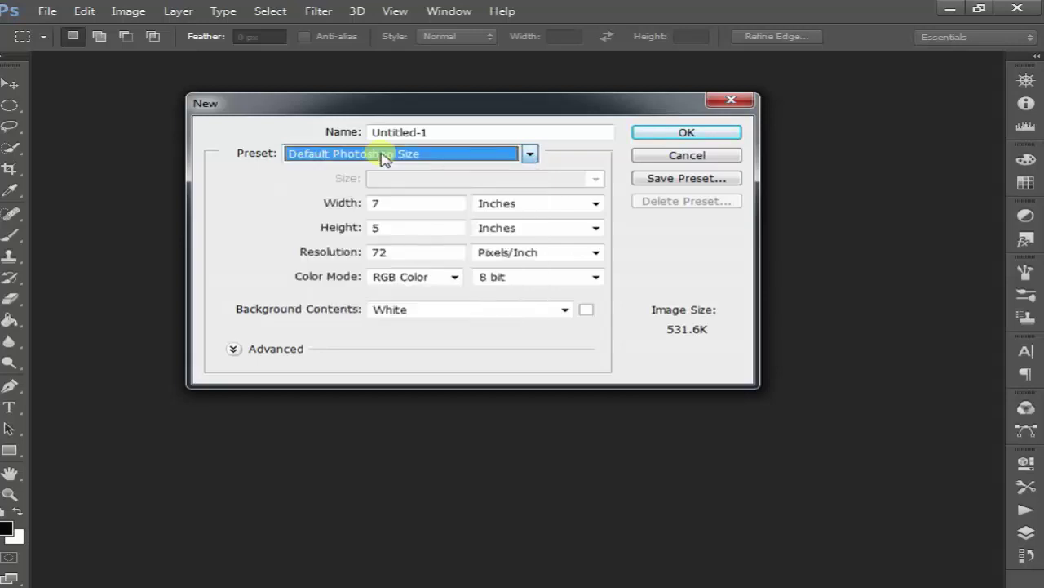
click(573, 206)
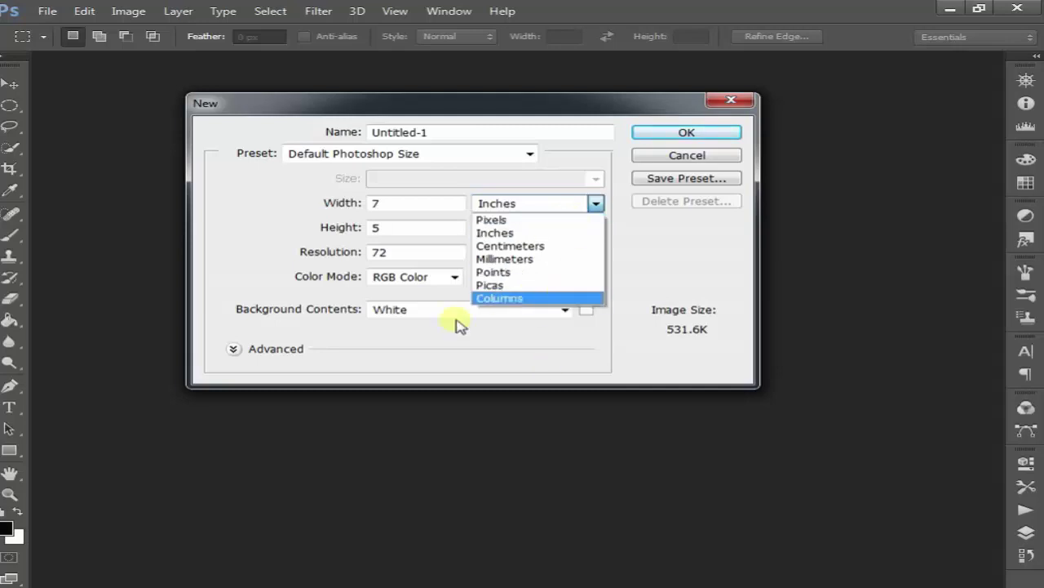
click(441, 380)
click(531, 214)
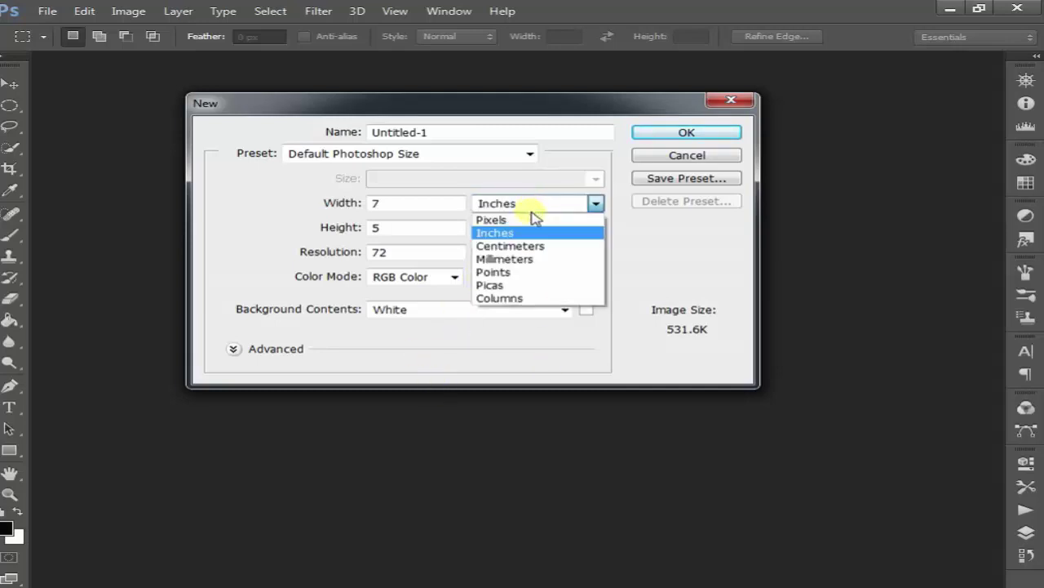
click(547, 204)
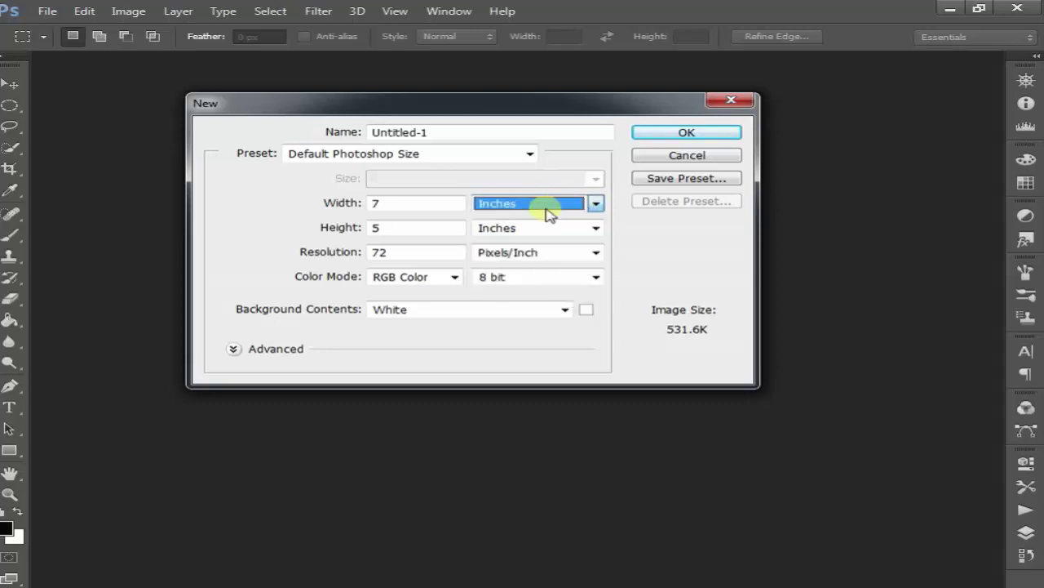
click(449, 160)
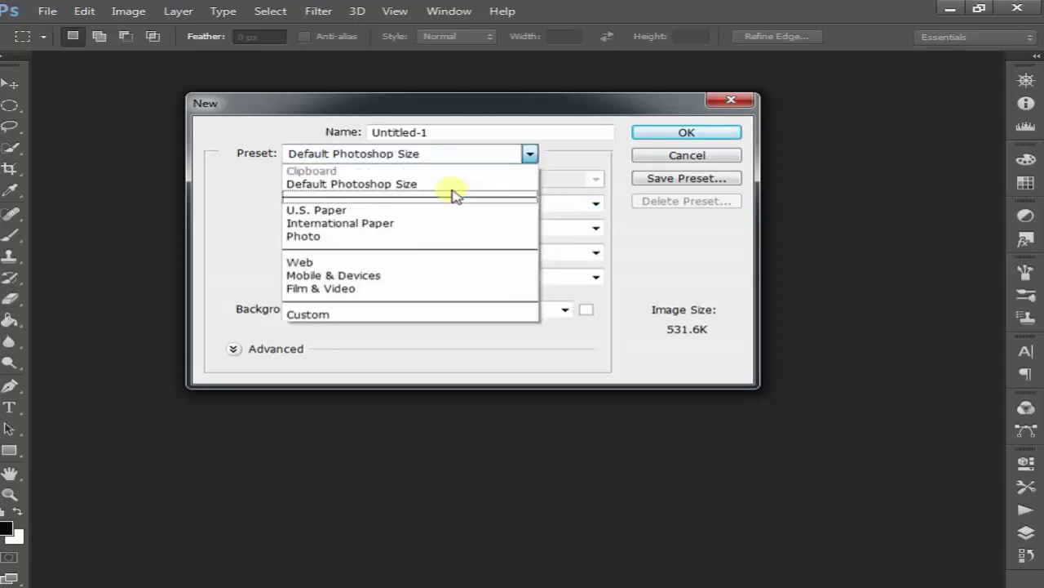
click(445, 209)
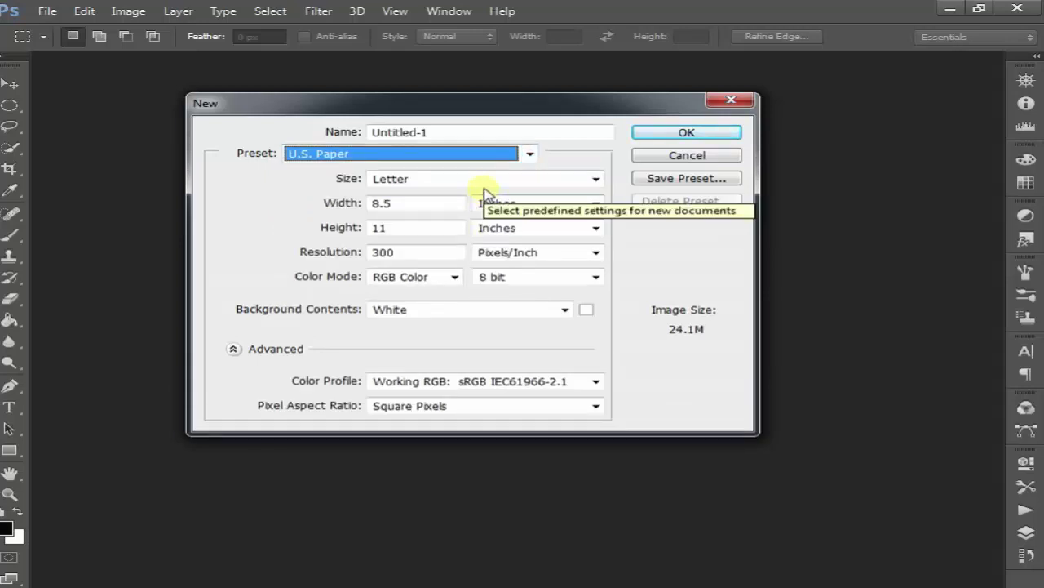
Keep the Letter paper size and pixels-per-inch resolution unit.
click(483, 185)
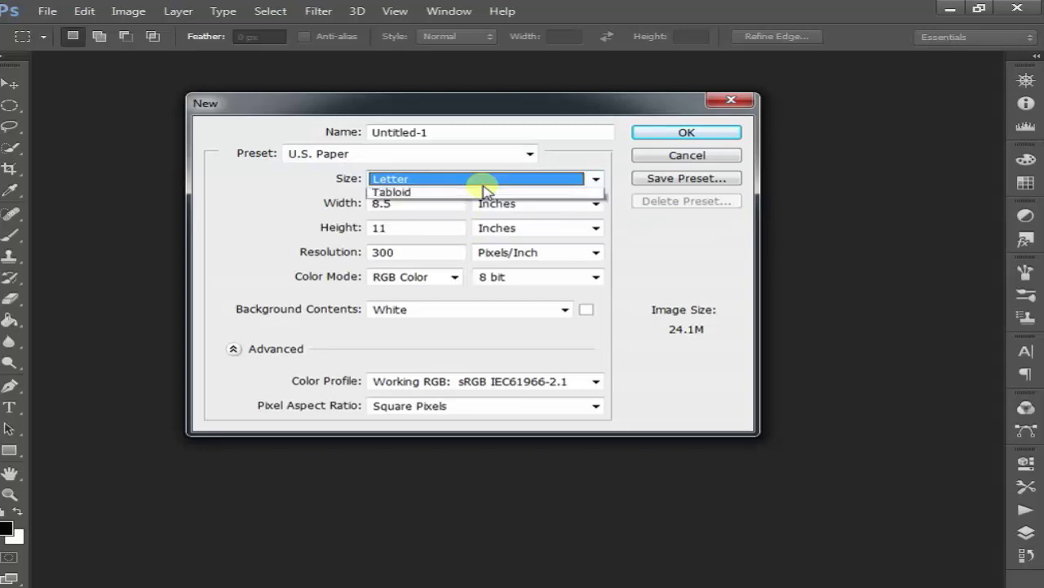
click(483, 194)
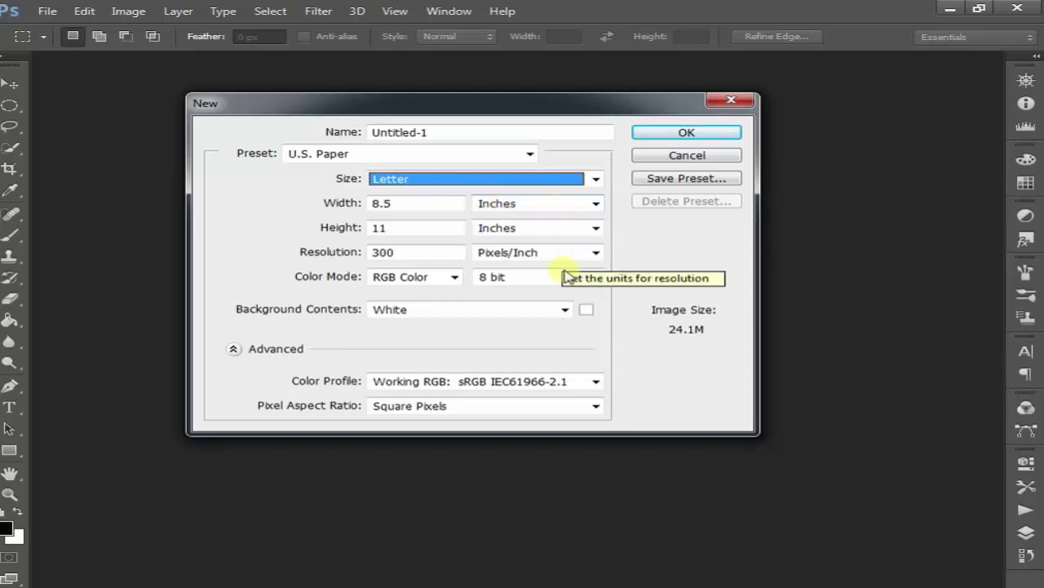
click(494, 253)
click(496, 258)
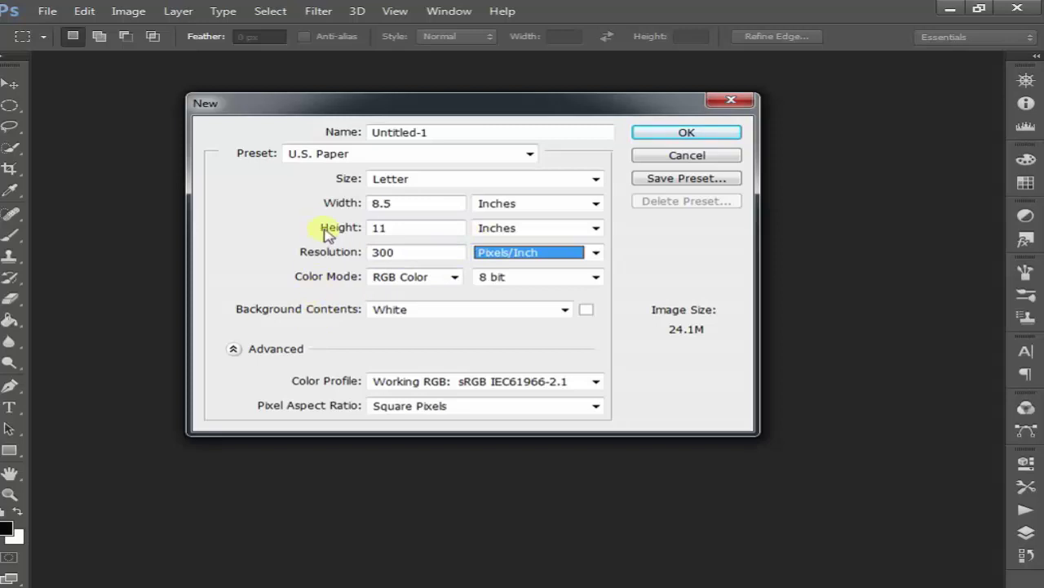
Switch to the International Paper preset, keeping the A4 size.
click(355, 155)
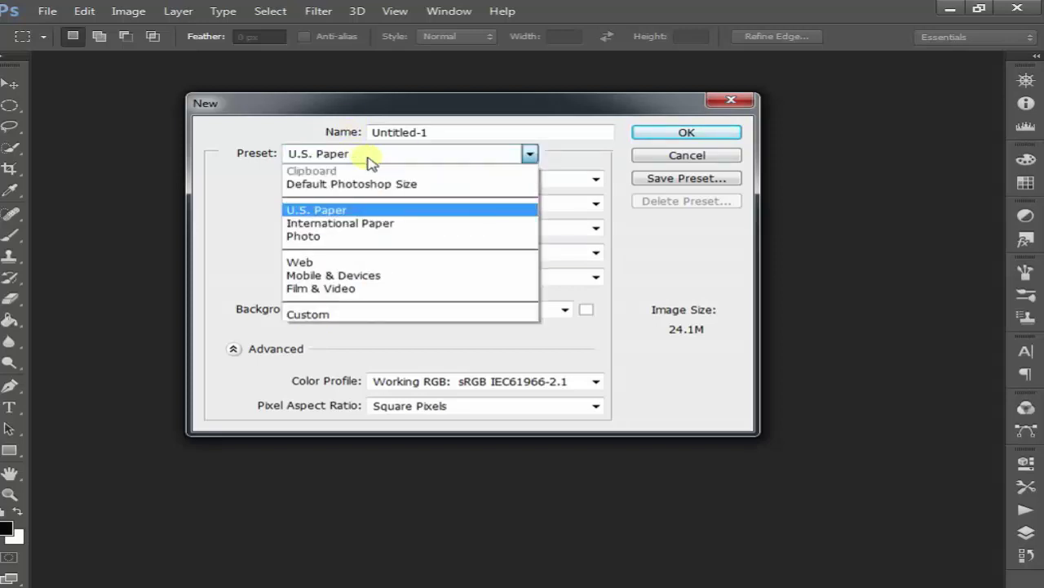
click(400, 226)
click(457, 179)
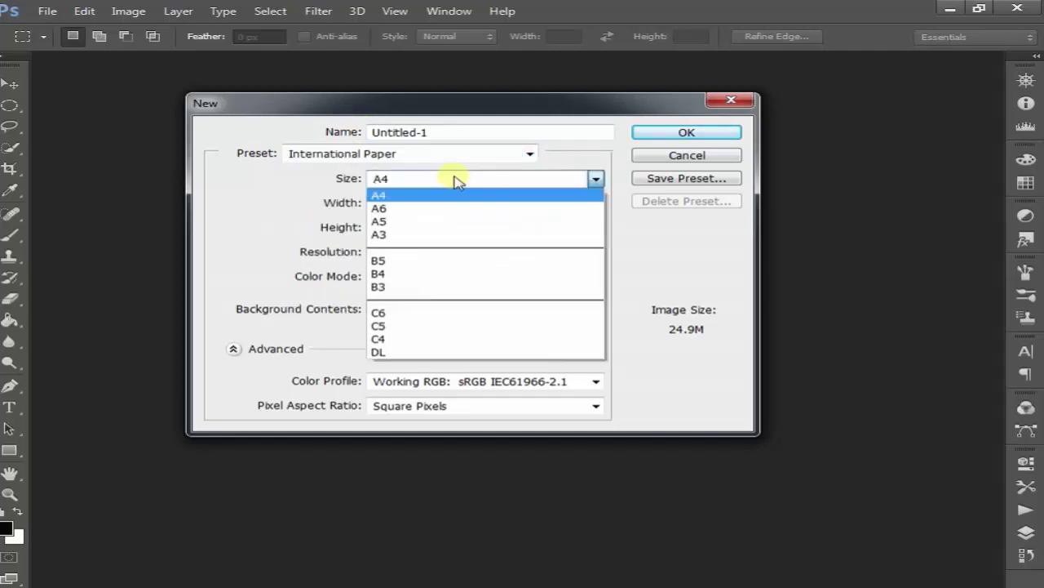
click(456, 181)
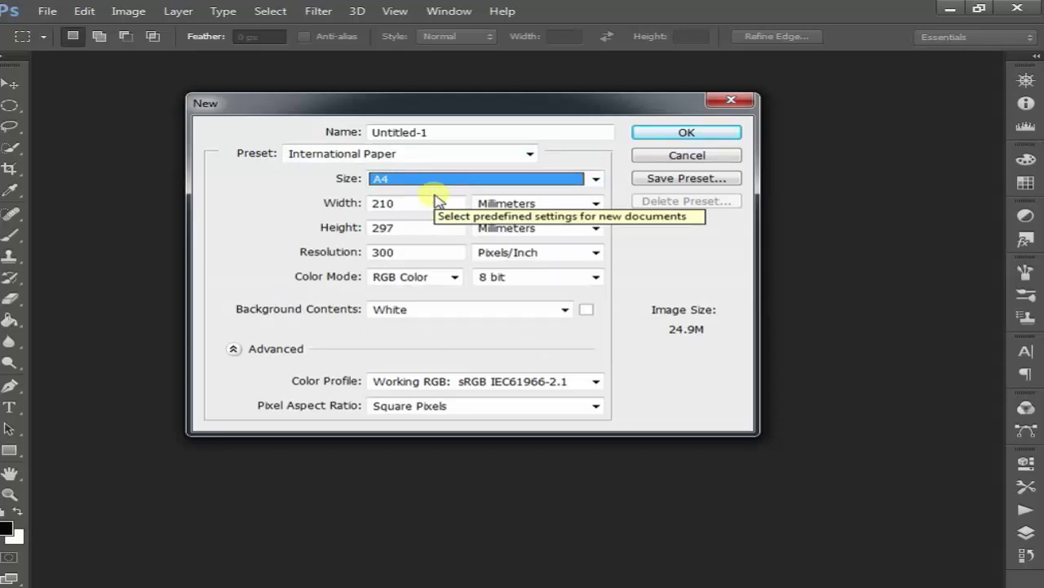
click(438, 179)
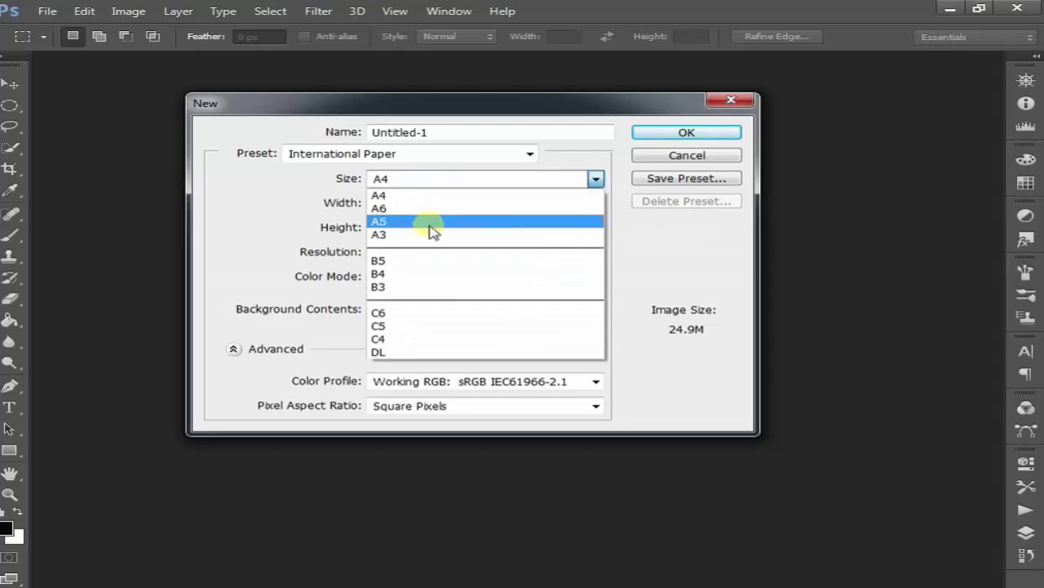
click(682, 392)
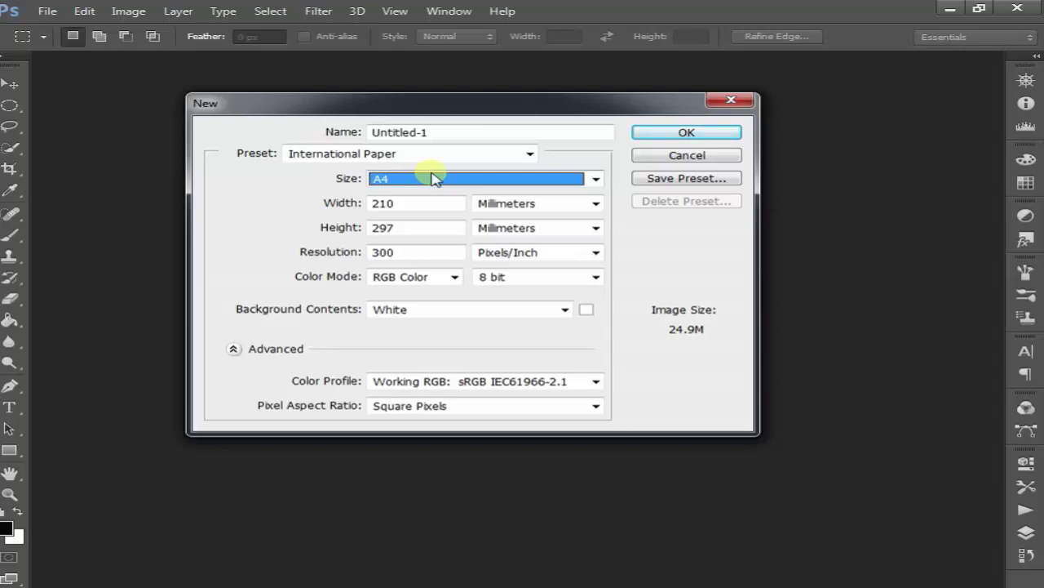
click(432, 179)
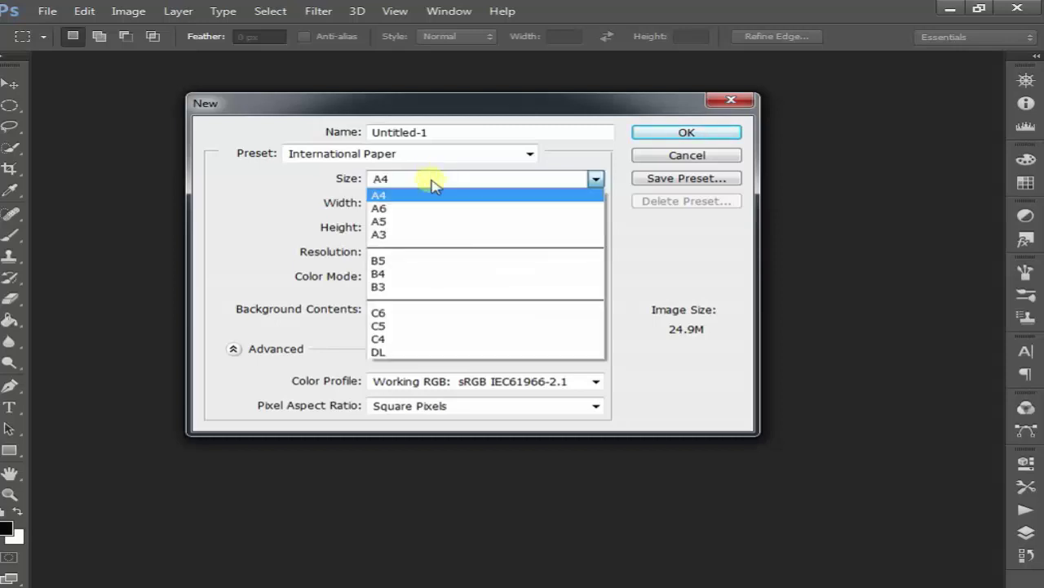
click(670, 368)
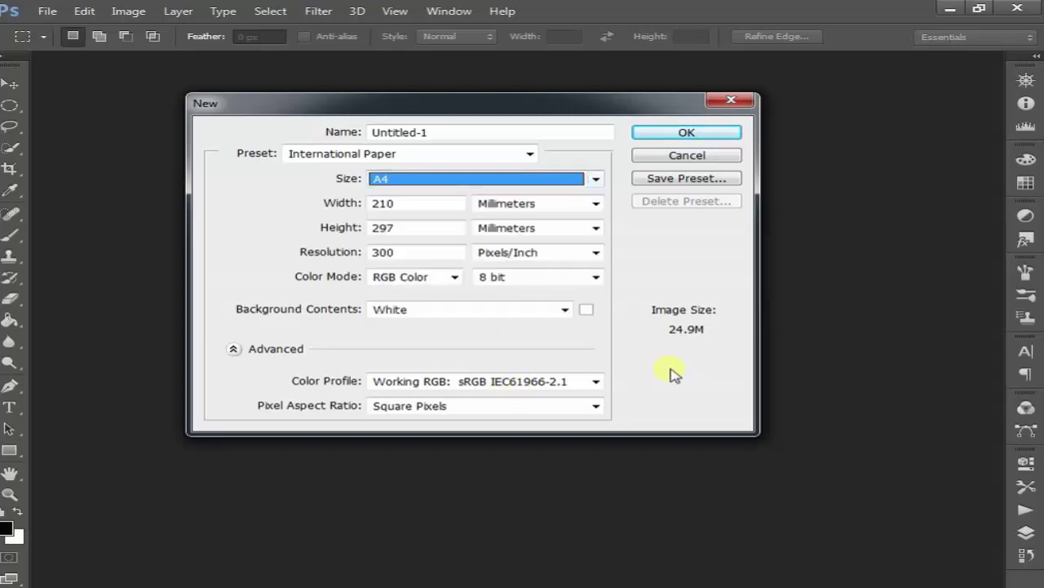
click(492, 179)
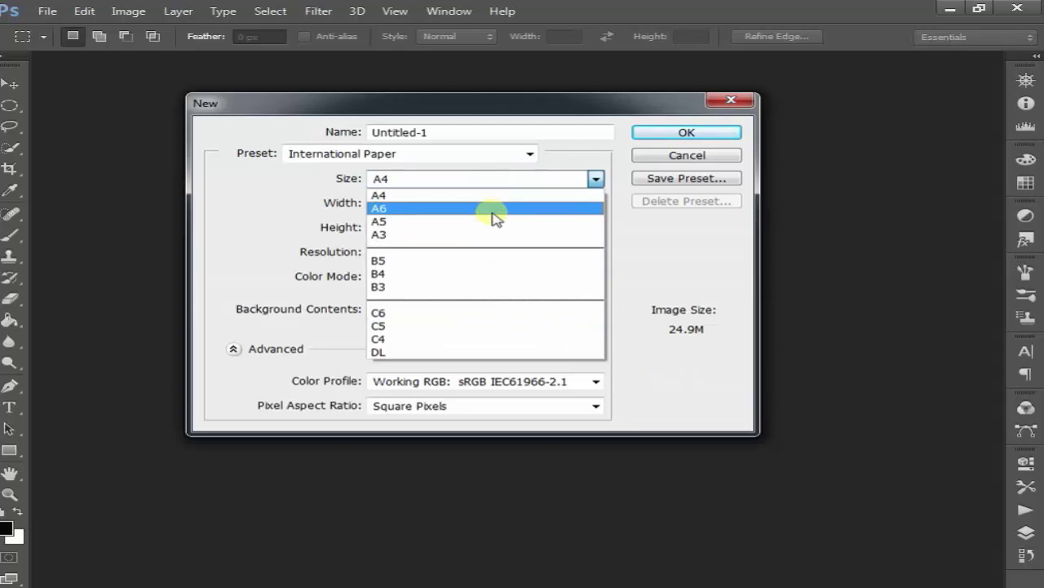
click(405, 192)
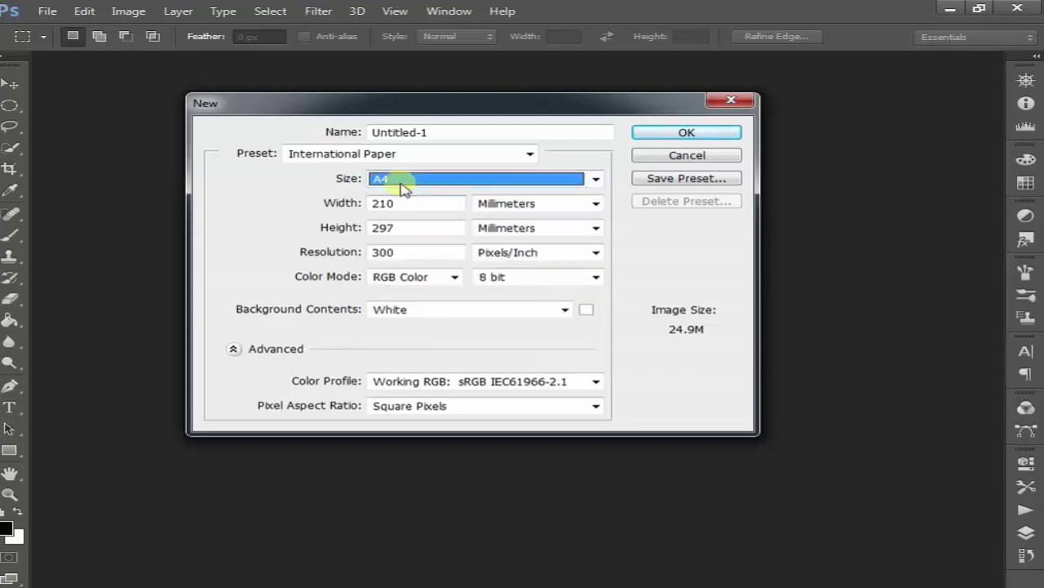
Choose the Photo preset with the Landscape, 2 x 3 size.
click(399, 161)
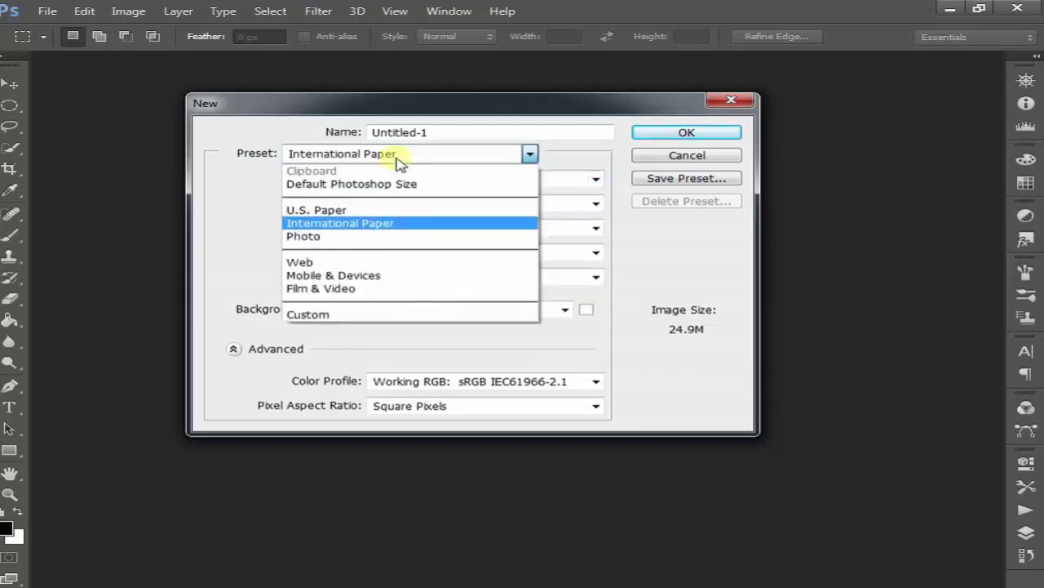
click(383, 237)
click(406, 179)
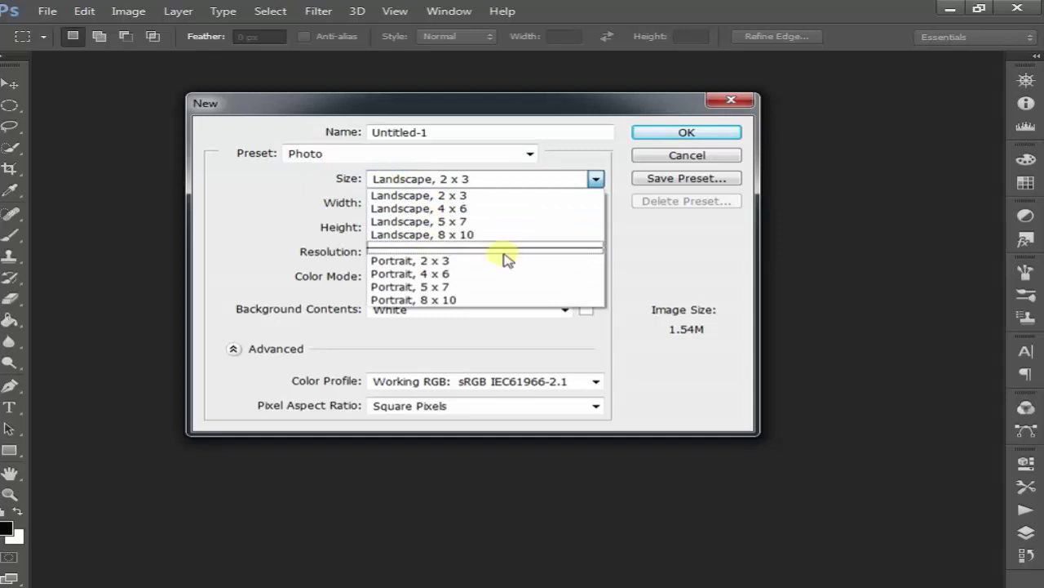
click(514, 197)
Create the Landscape document, then a second Untitled-2 document at Portrait, 2 x 3.
click(683, 133)
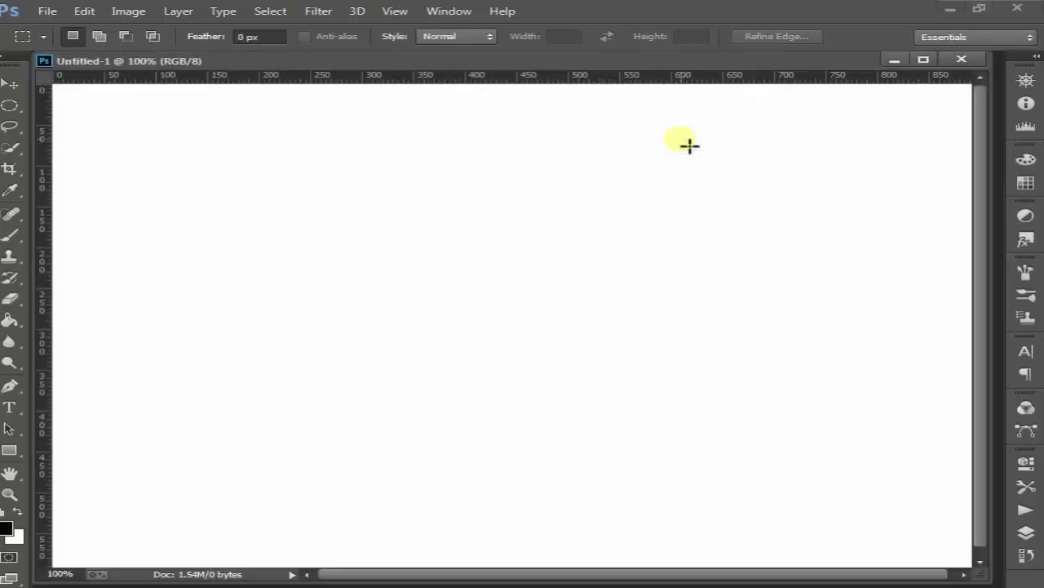
click(48, 13)
click(69, 31)
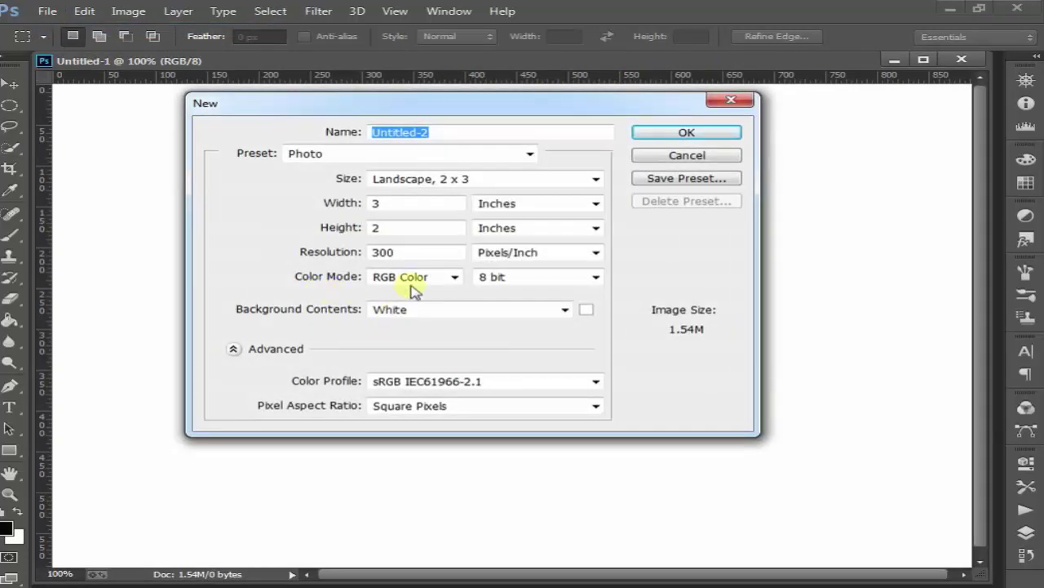
click(457, 179)
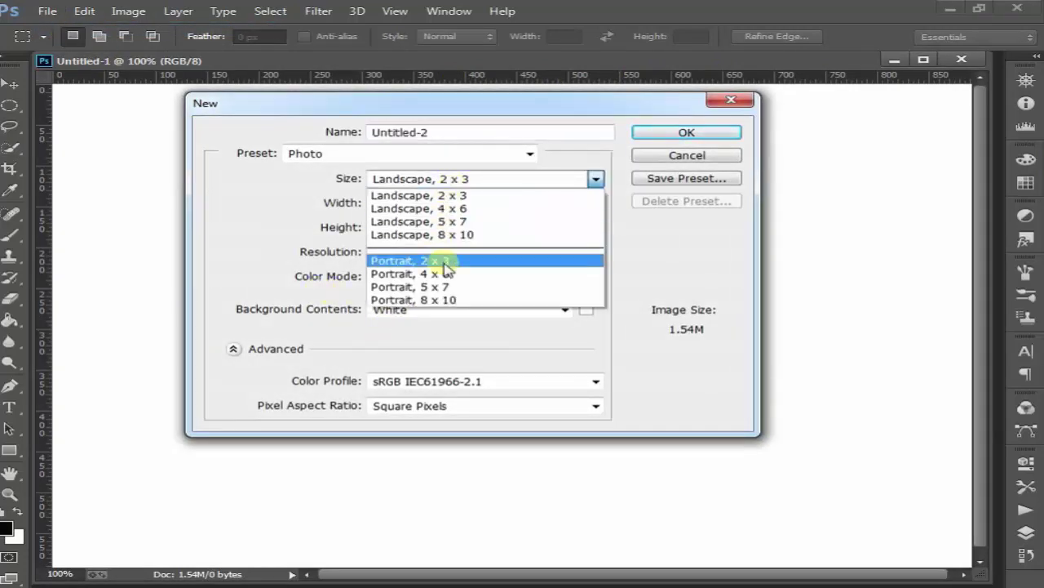
click(436, 261)
click(664, 137)
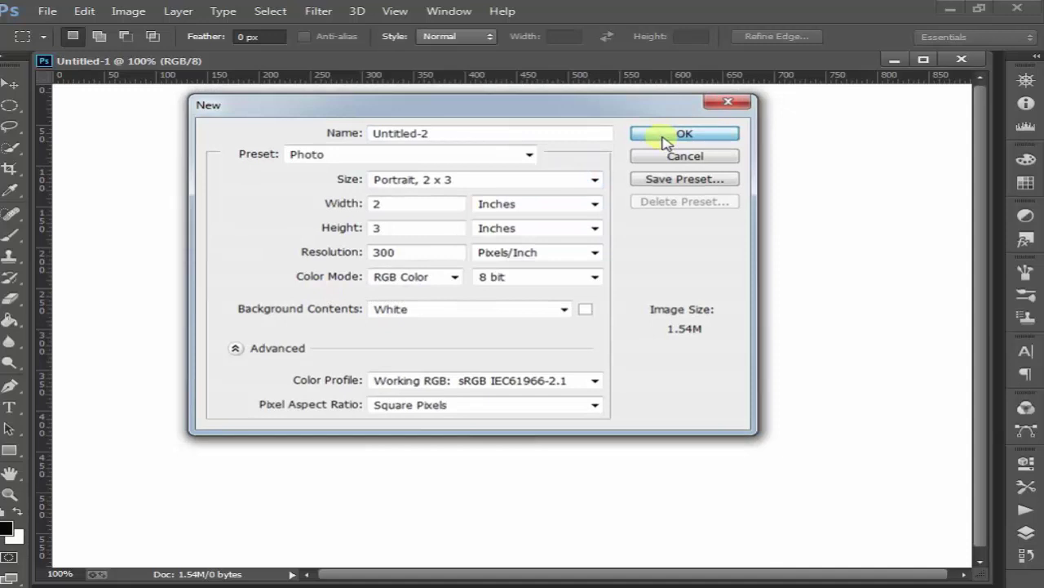
Float Untitled-2 and rearrange both document windows to compare them.
mouse_move(268, 66)
mouse_down()
mouse_move(555, 99)
mouse_move(672, 90)
mouse_up()
click(167, 63)
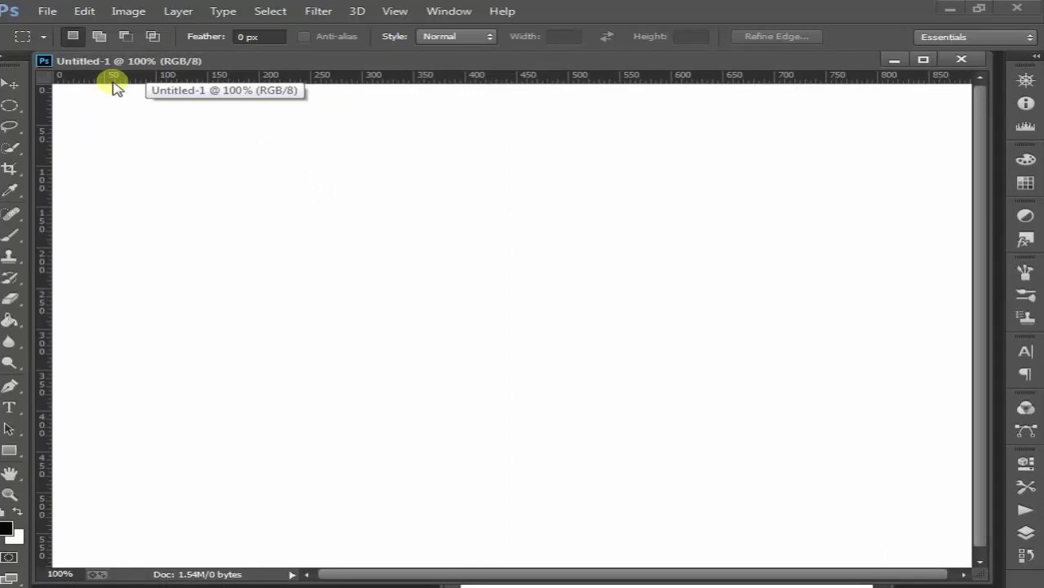
drag(419, 66, 418, 119)
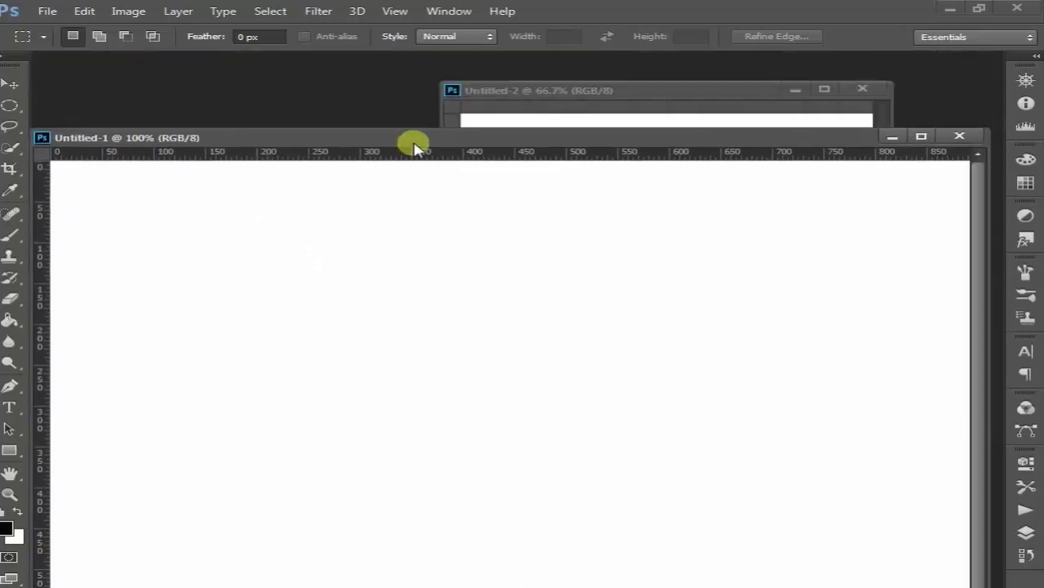
click(536, 88)
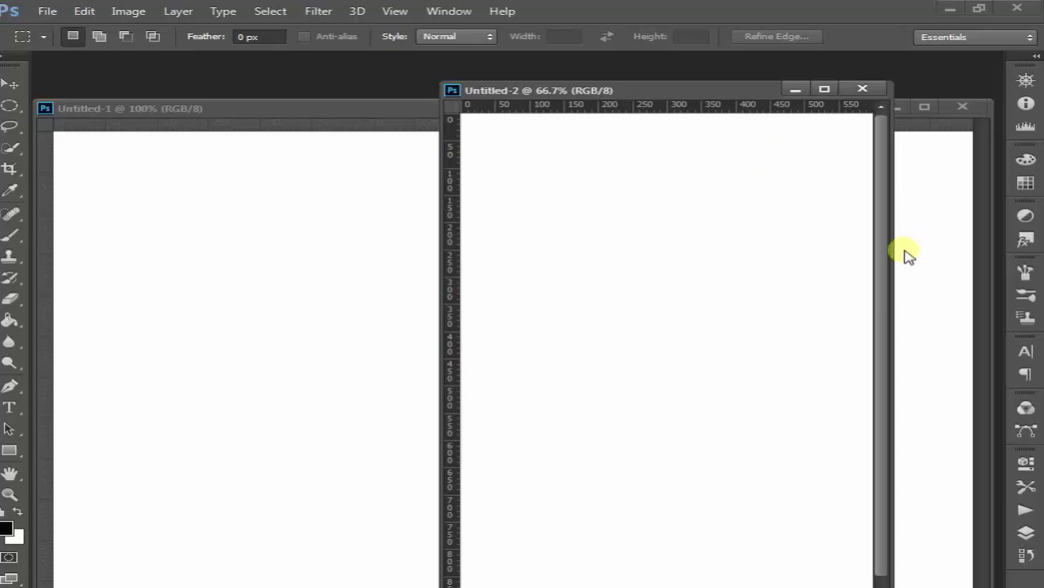
click(82, 226)
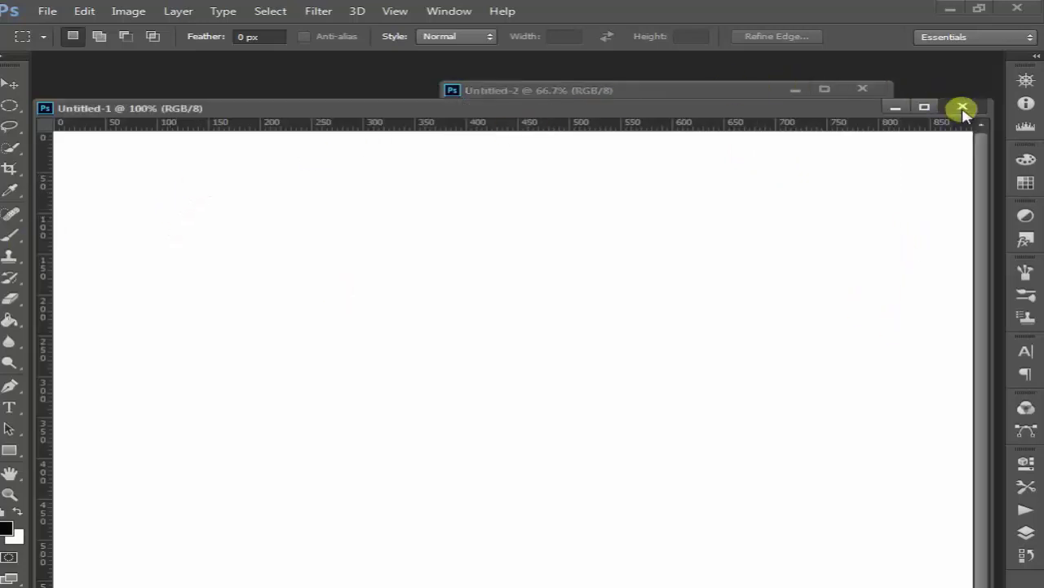
Close Untitled-1 and Untitled-2, then start another new document.
click(963, 107)
click(863, 88)
click(48, 10)
click(49, 29)
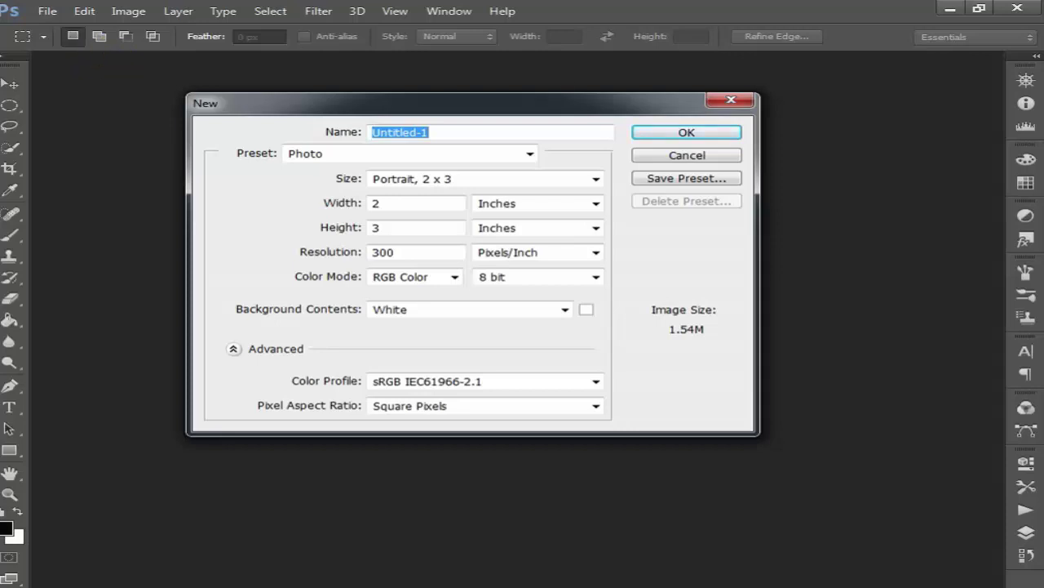
Try the Web and Mobile & Devices presets, keeping the width in pixels.
click(329, 157)
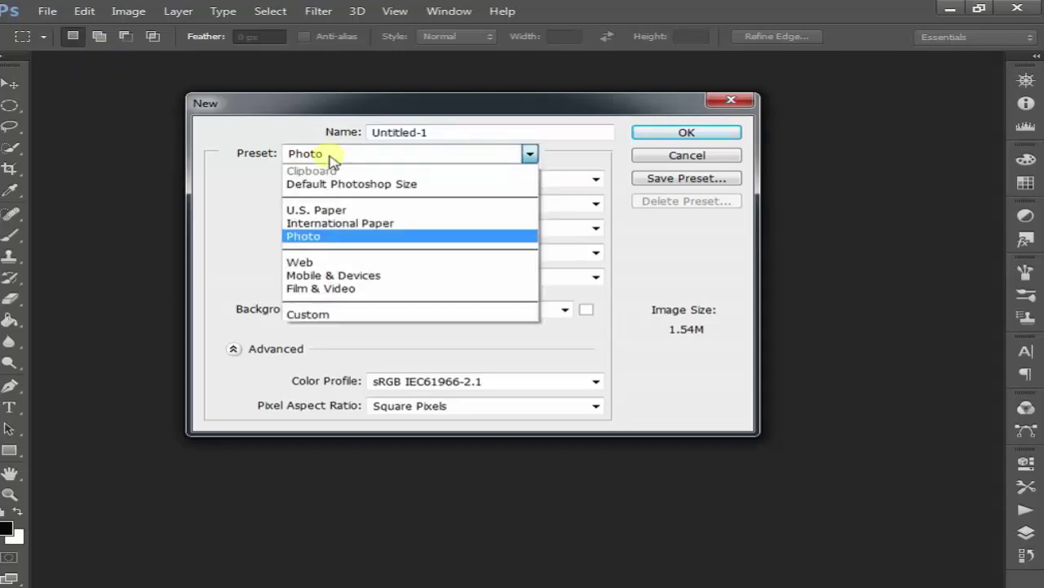
click(332, 266)
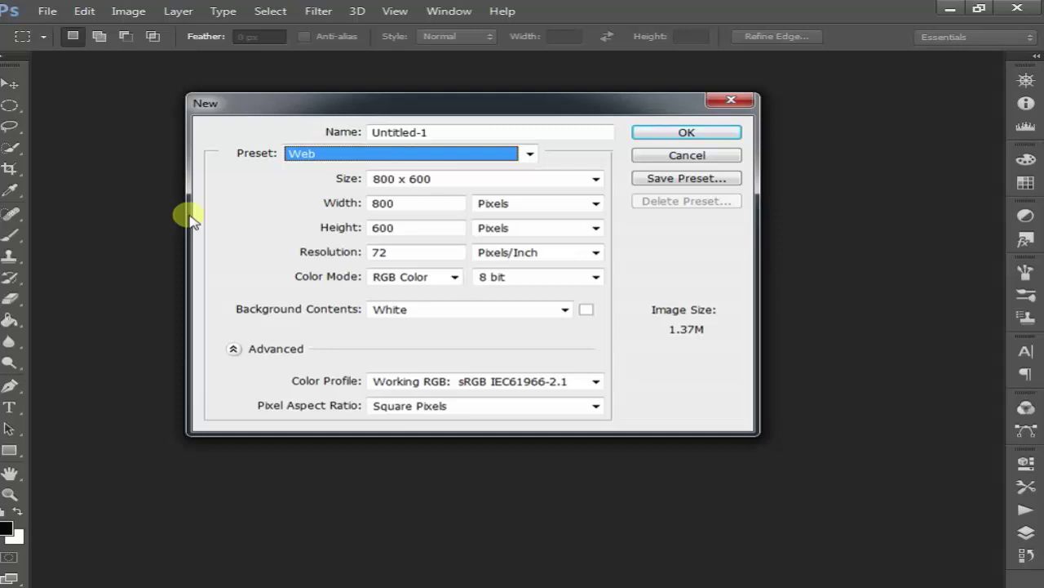
click(547, 208)
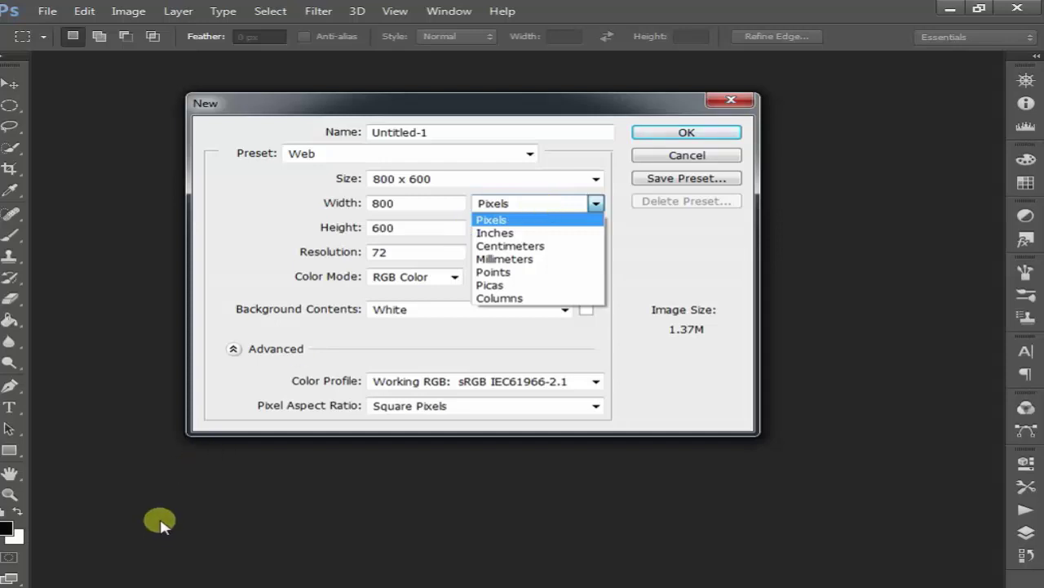
click(377, 168)
click(377, 154)
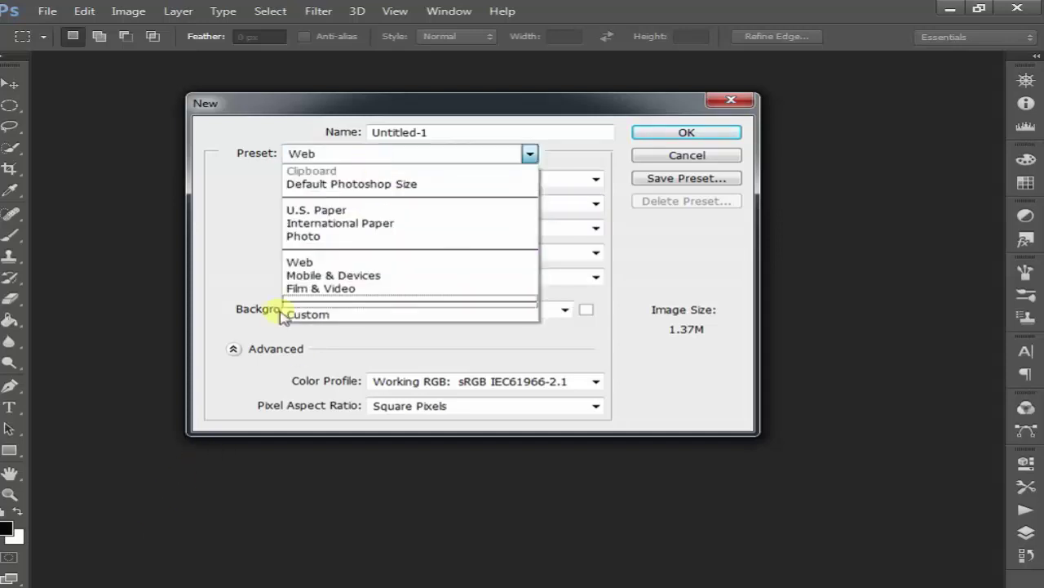
click(302, 273)
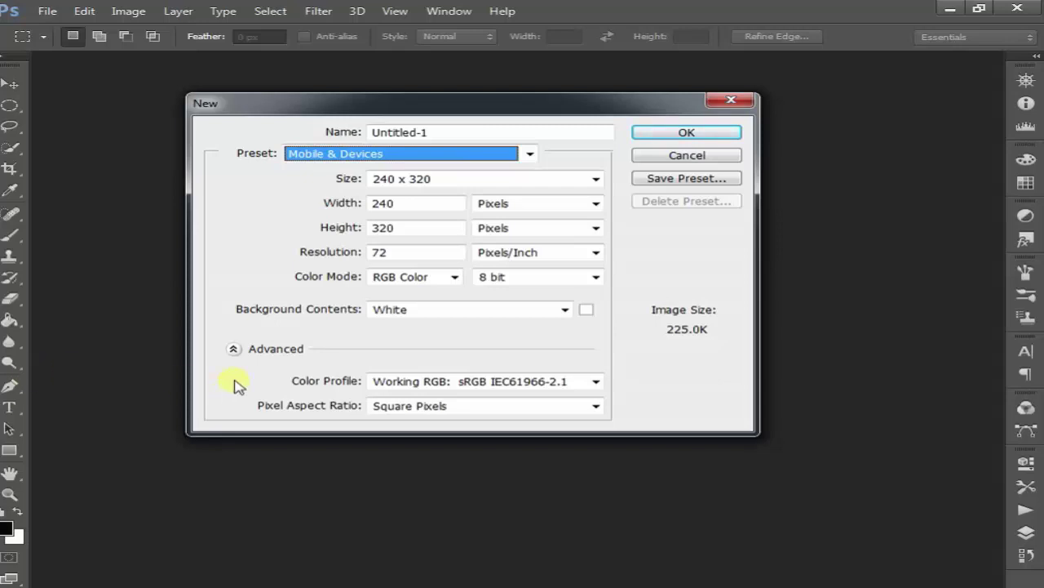
Choose the Film & Video preset, then switch the preset to Custom.
click(380, 154)
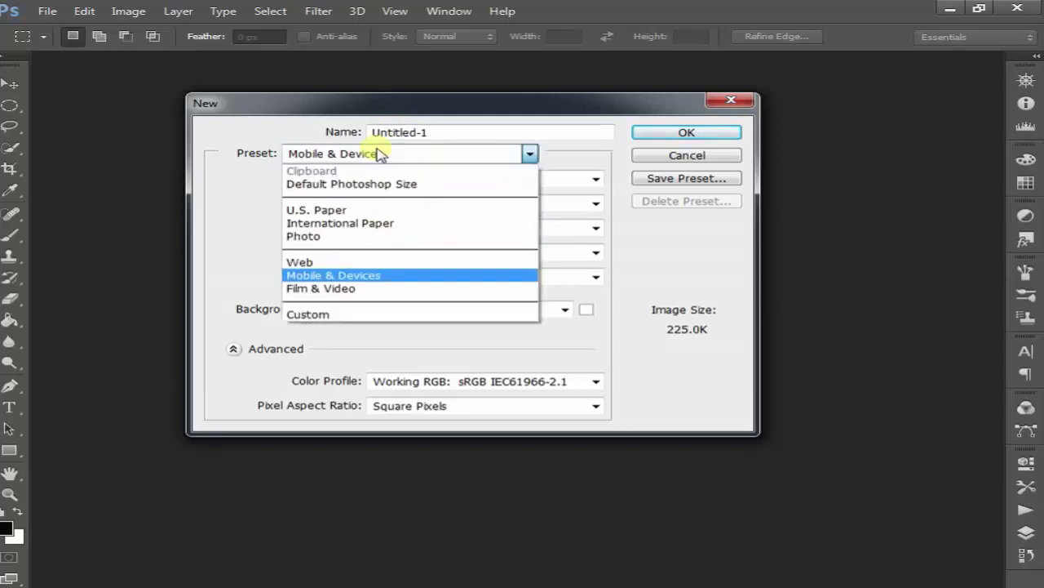
click(382, 289)
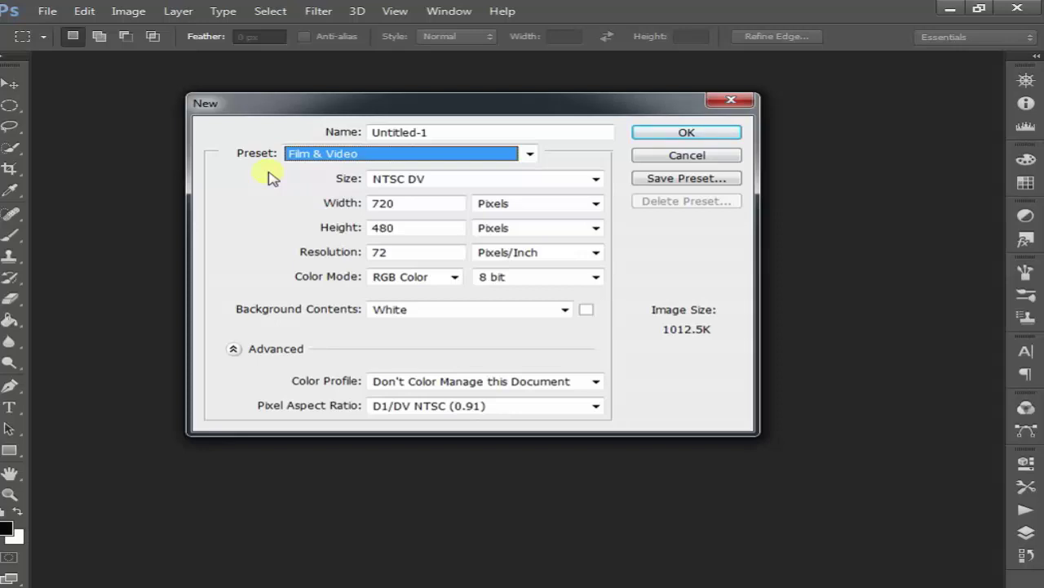
click(480, 156)
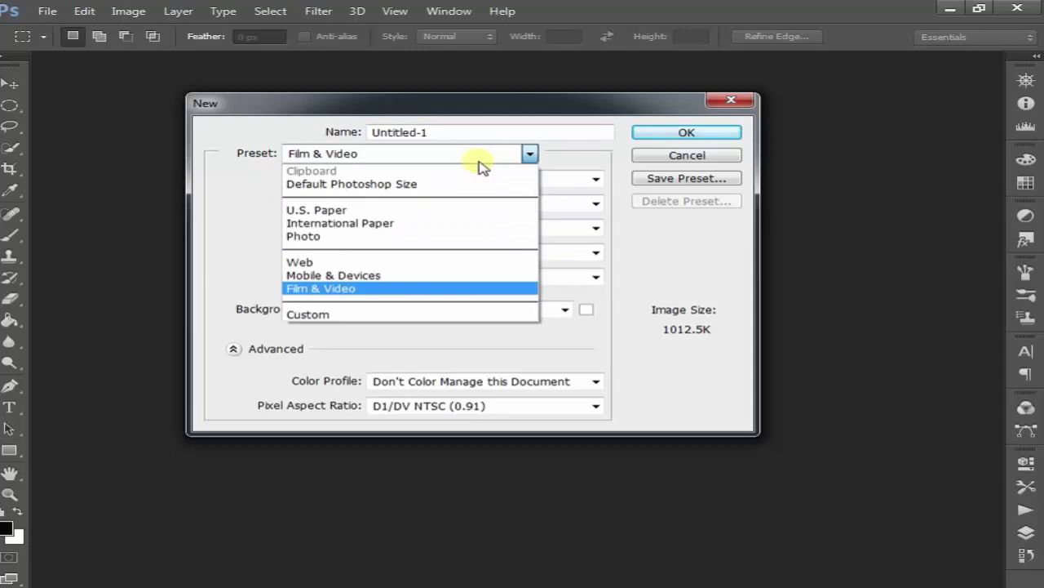
click(416, 314)
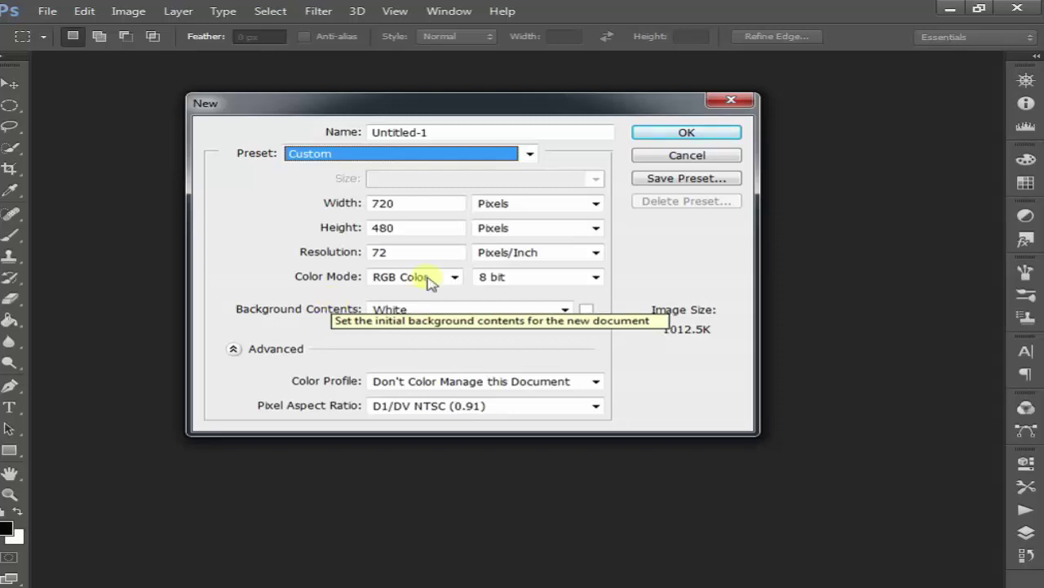
Enter width 1280, height 720 and resolution 100.
double_click(415, 203)
text(1280)
key(Tab)
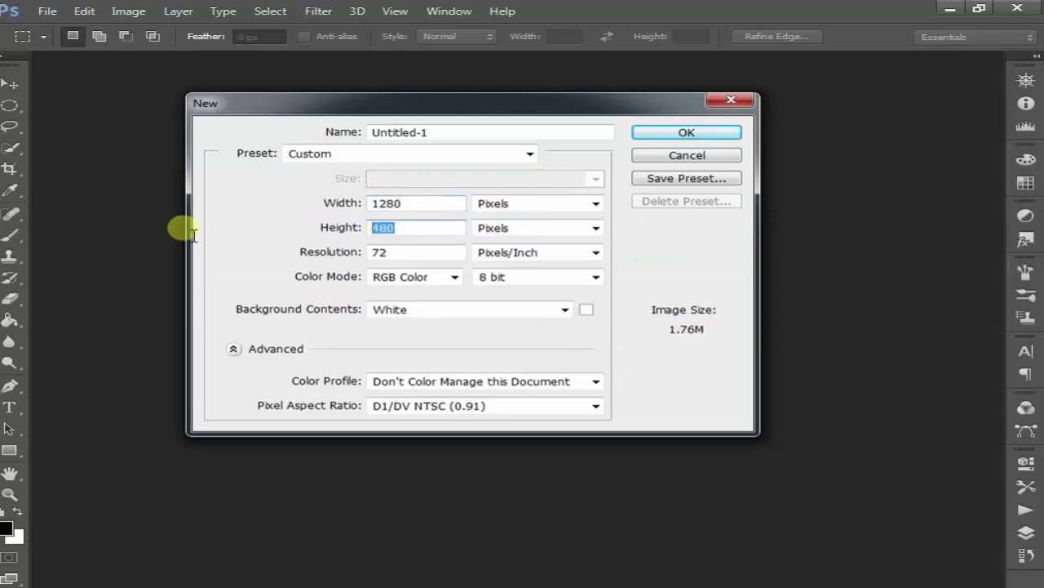
text(720)
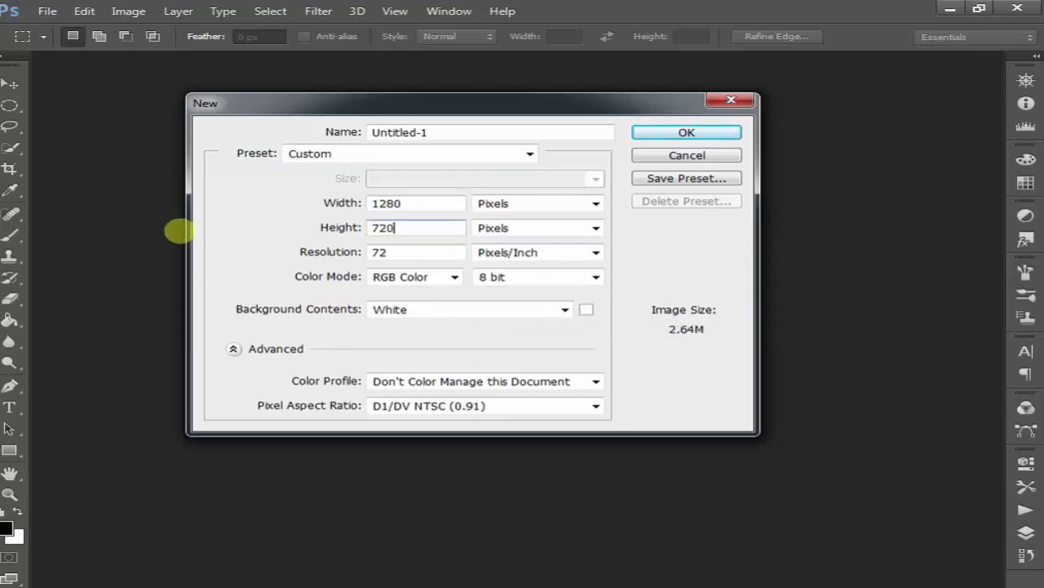
double_click(418, 253)
text(100)
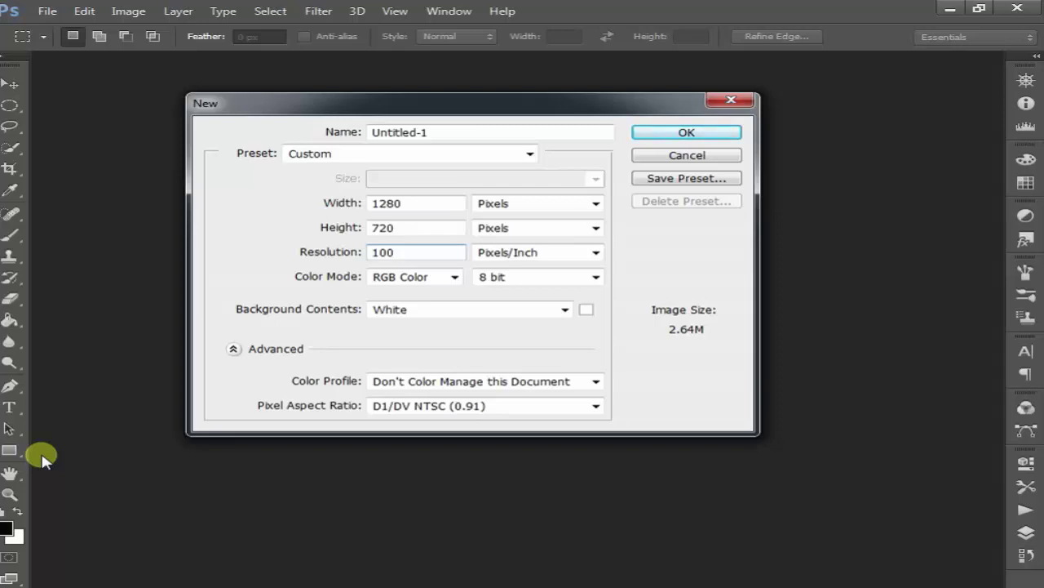
Switch the size units to inches and set width 4 and height 5.
double_click(400, 204)
text(5)
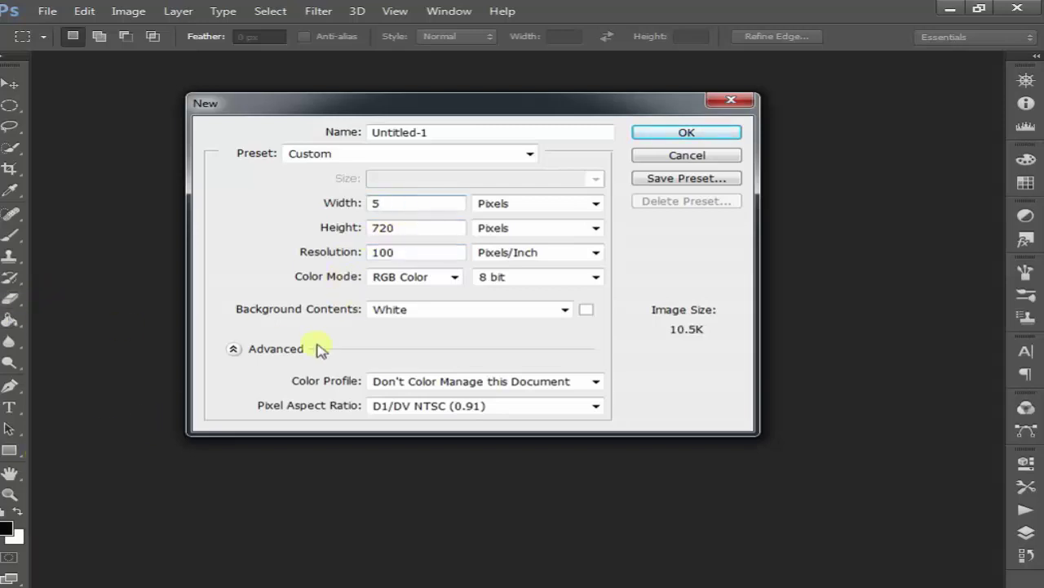
key(BackSpace)
text(4)
click(494, 205)
click(498, 231)
click(451, 235)
double_click(450, 237)
text(5)
key(shift+Tab)
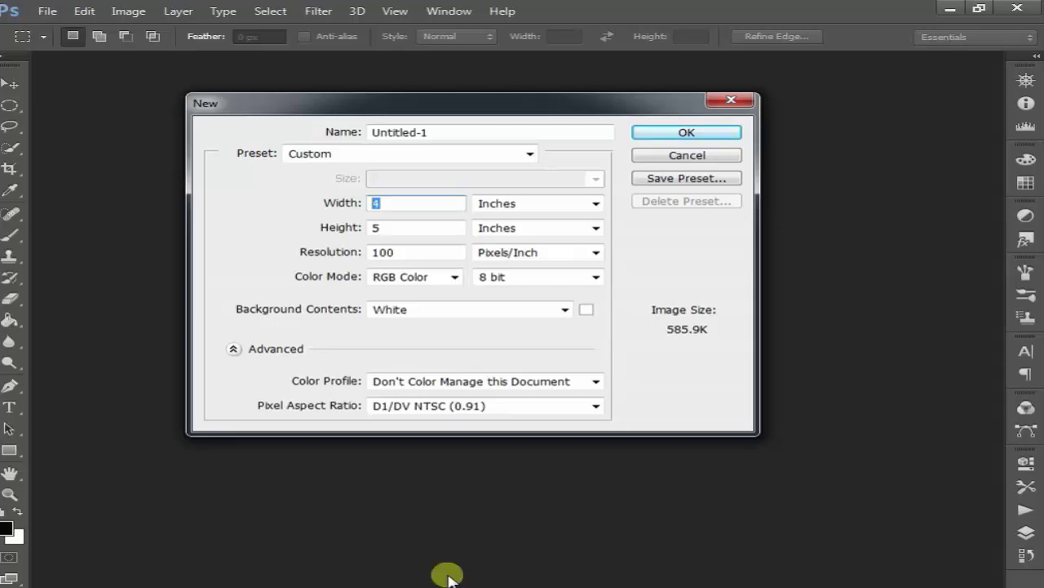
Name the new document '1st Lecture', correcting the typos.
click(445, 132)
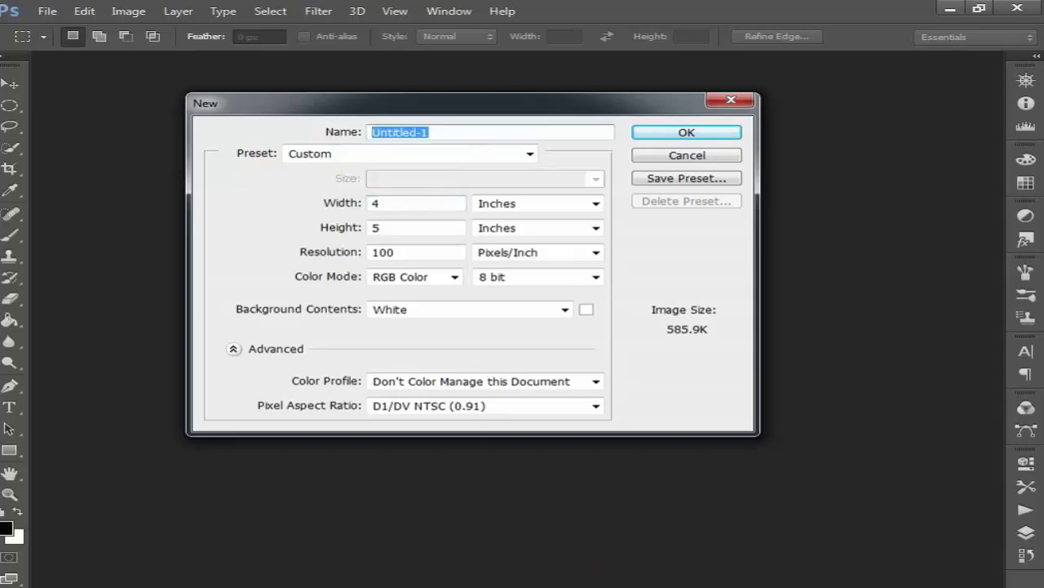
text(1st ele)
key(BackSpace)
key(BackSpace)
key(BackSpace)
text(Lecc)
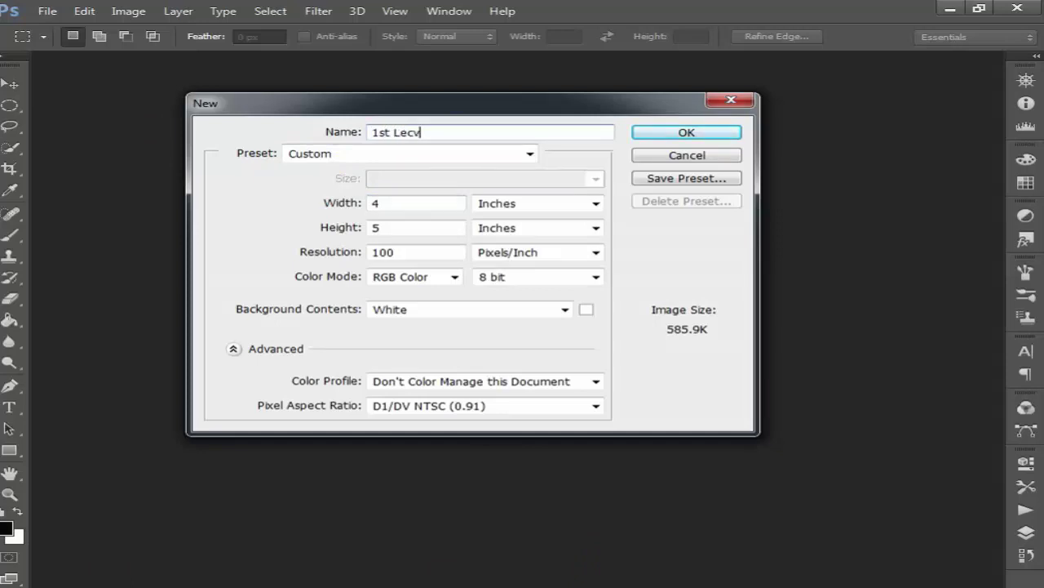
key(BackSpace)
text(ture)
Set the size to 1280 × 720 pixels and choose Bitmap colour mode.
double_click(443, 204)
text(12802)
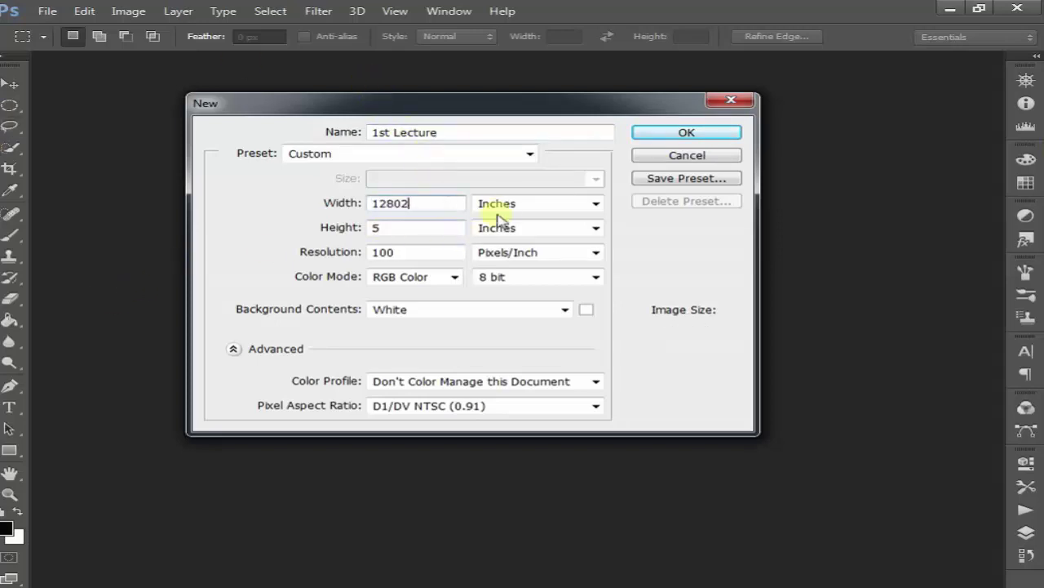
click(496, 205)
click(519, 240)
click(501, 204)
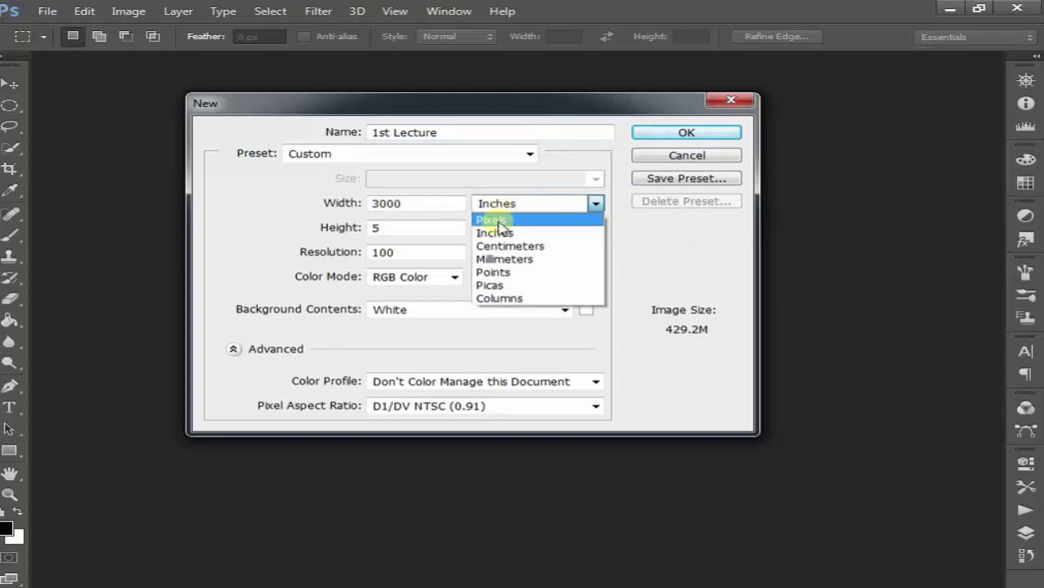
click(498, 217)
double_click(432, 205)
text(1280)
double_click(433, 229)
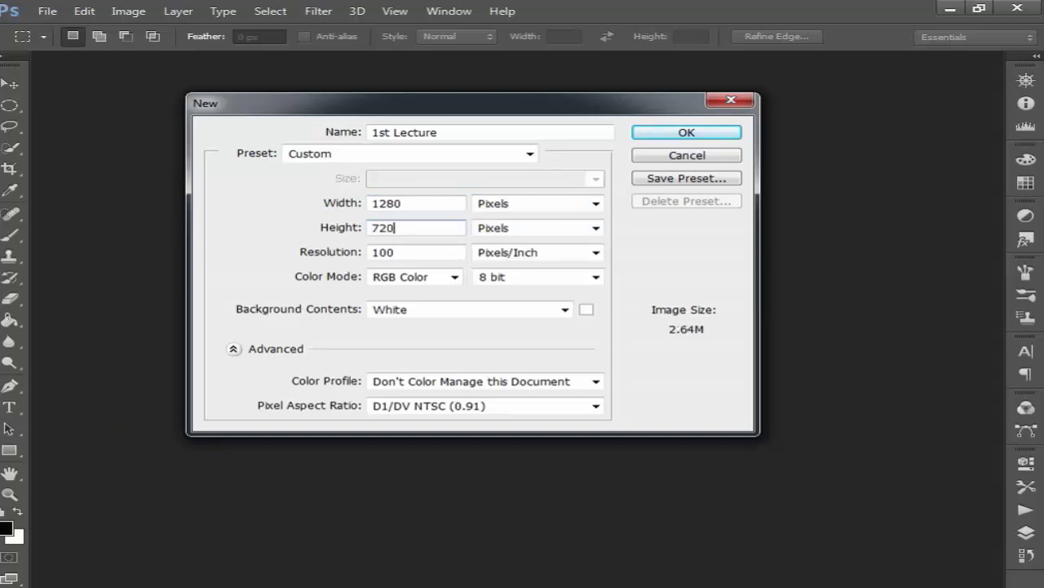
click(427, 288)
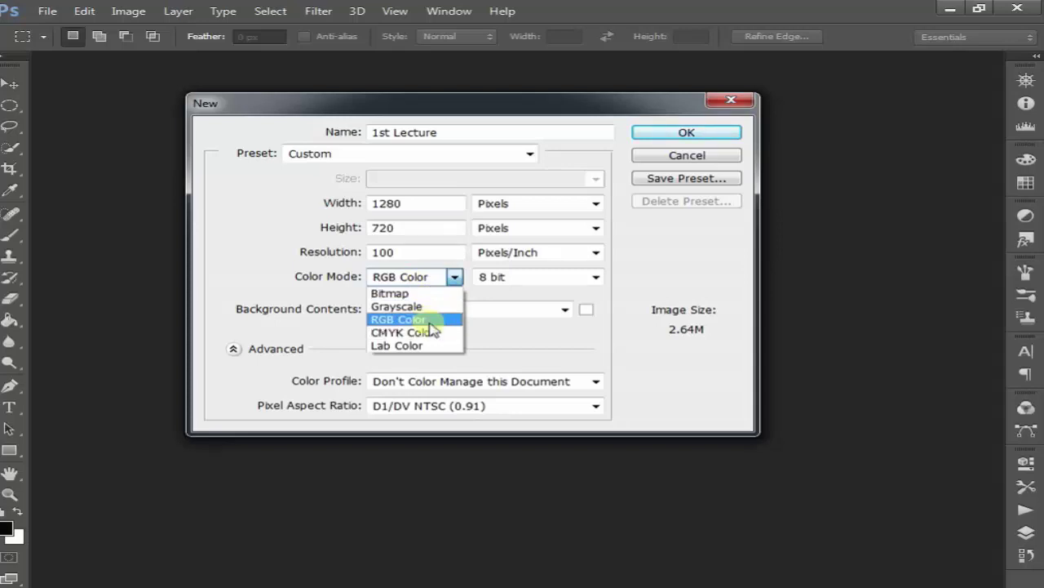
click(429, 294)
Create the Bitmap document and set a bright green foreground colour.
click(681, 133)
click(545, 249)
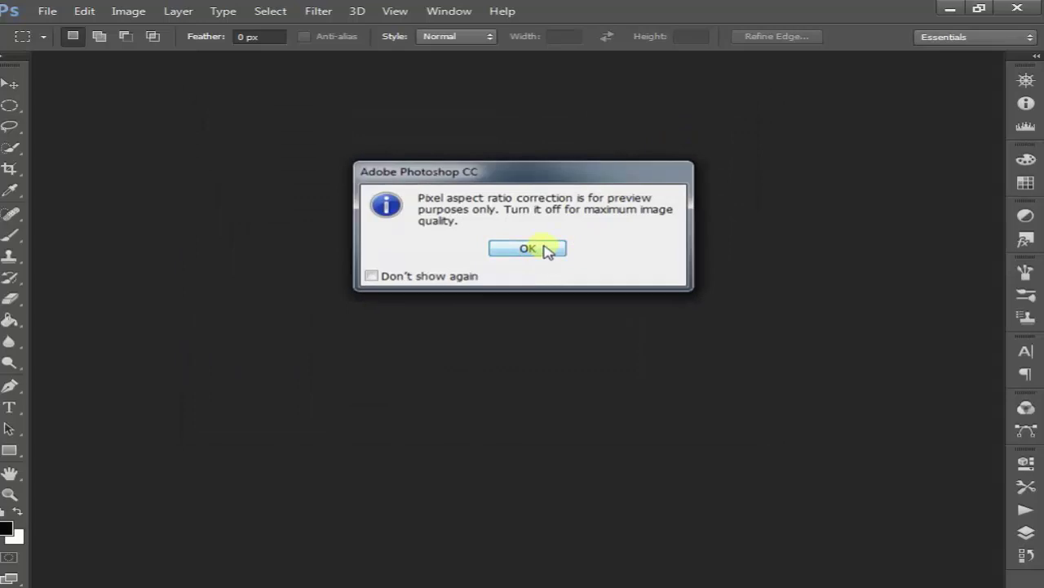
drag(384, 73, 465, 104)
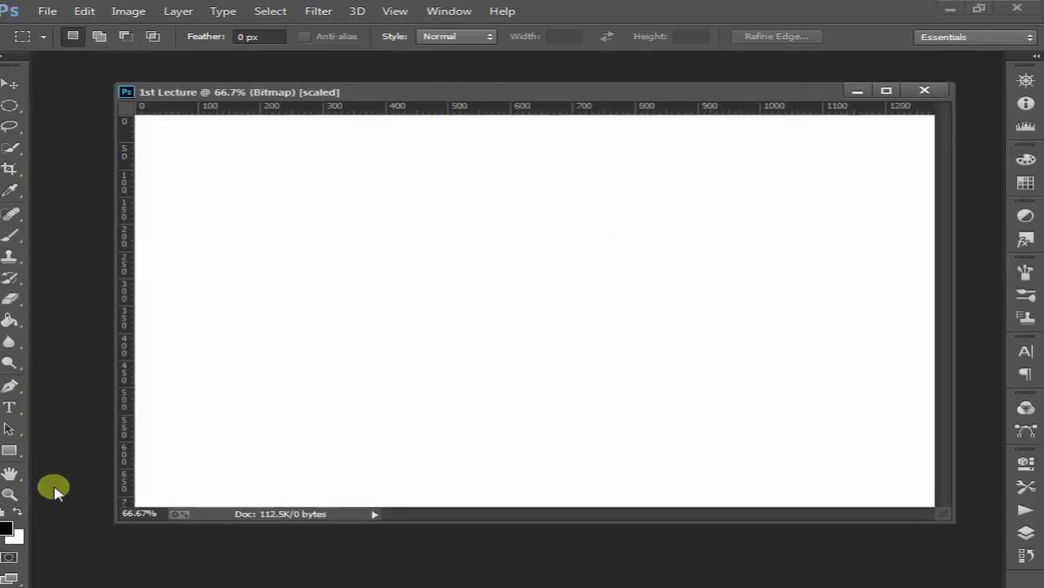
click(6, 528)
drag(408, 209, 642, 158)
click(725, 136)
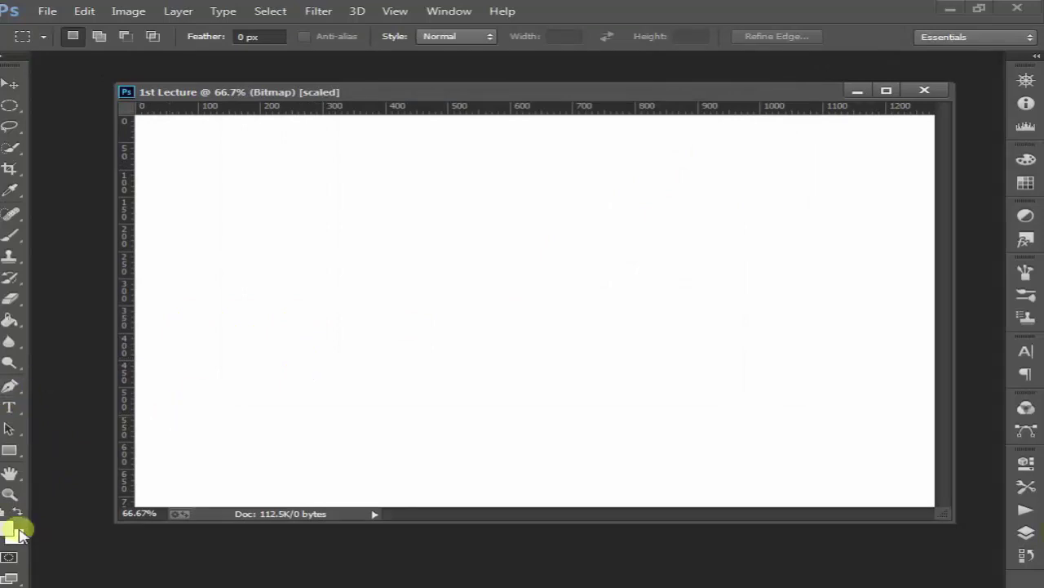
Set a red background colour and adjust the green foreground shade.
click(14, 535)
click(498, 182)
click(685, 137)
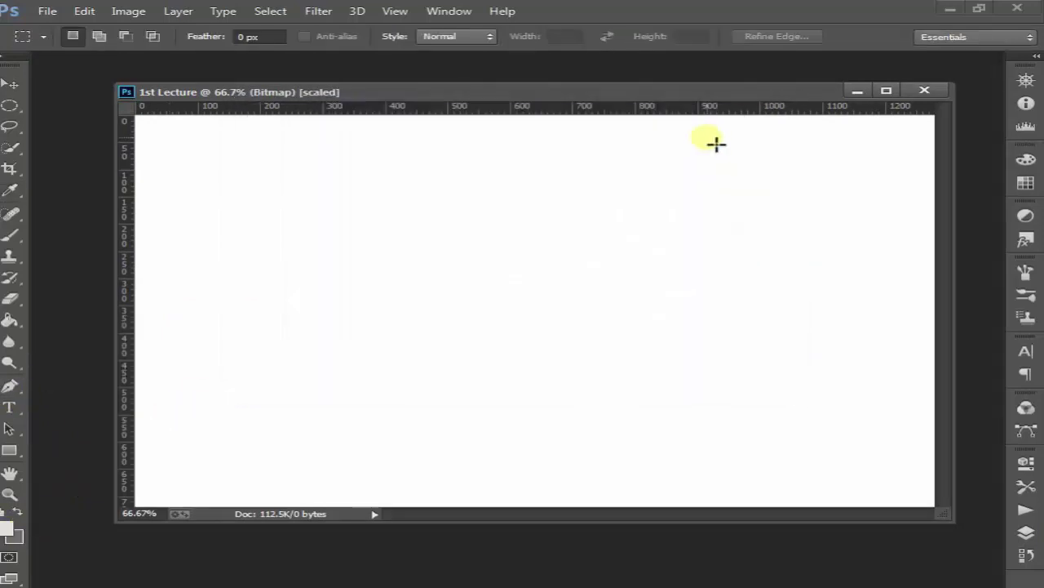
click(6, 529)
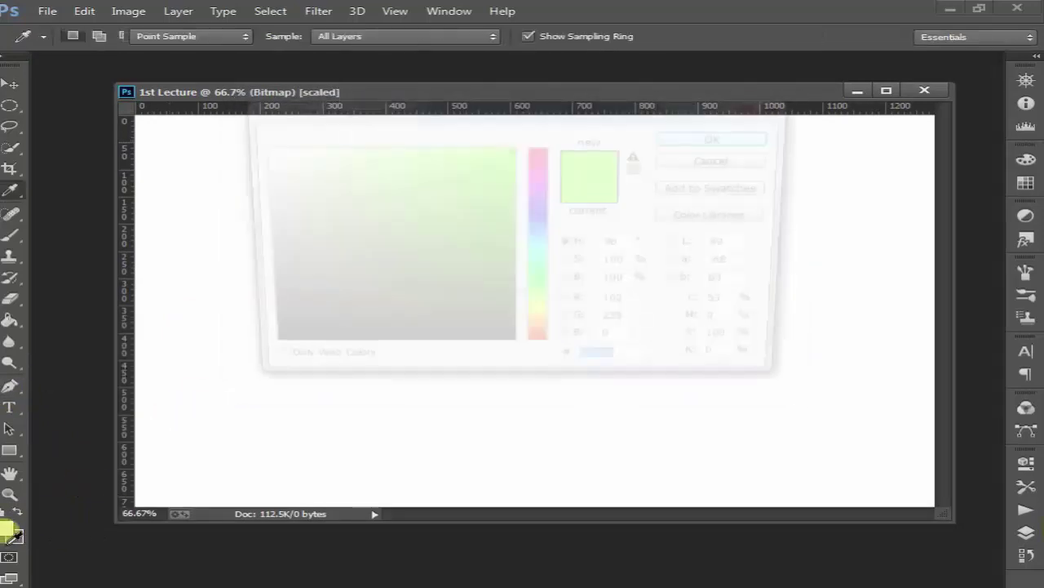
click(505, 167)
click(678, 159)
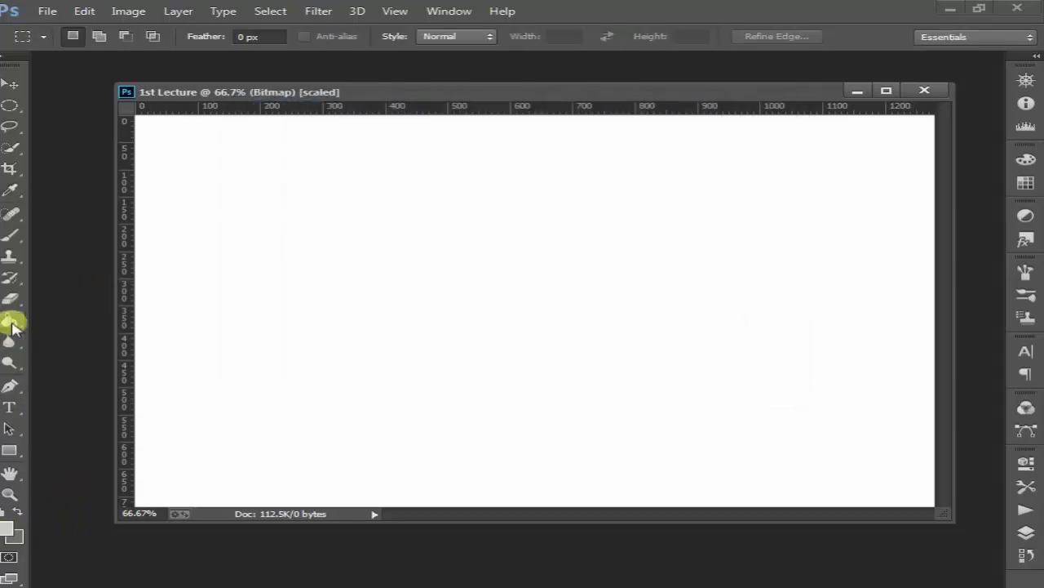
Try a Paint Bucket fill, dismiss the error, and close the document.
click(10, 320)
click(347, 280)
click(531, 246)
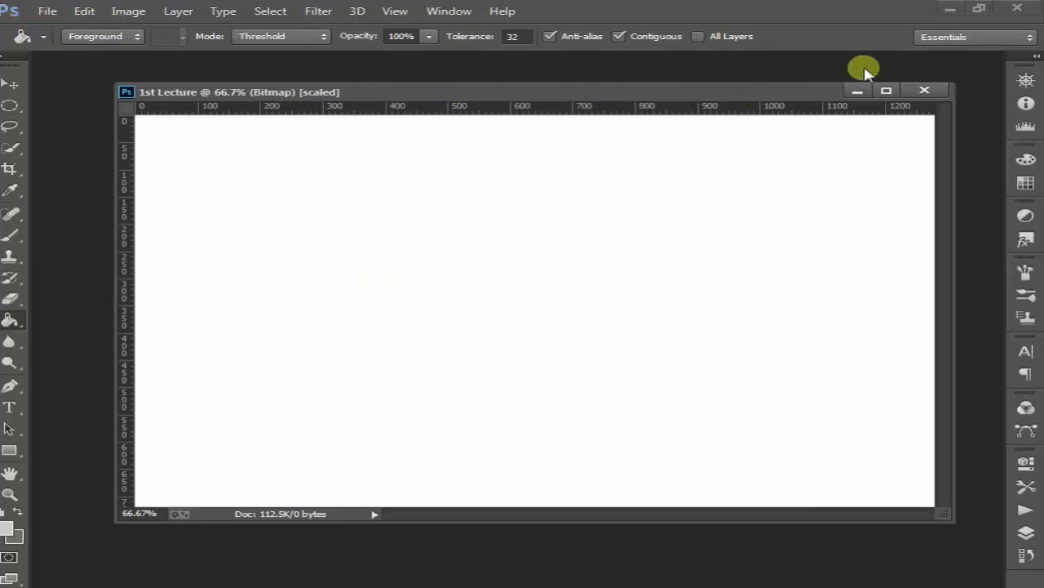
click(924, 90)
click(47, 11)
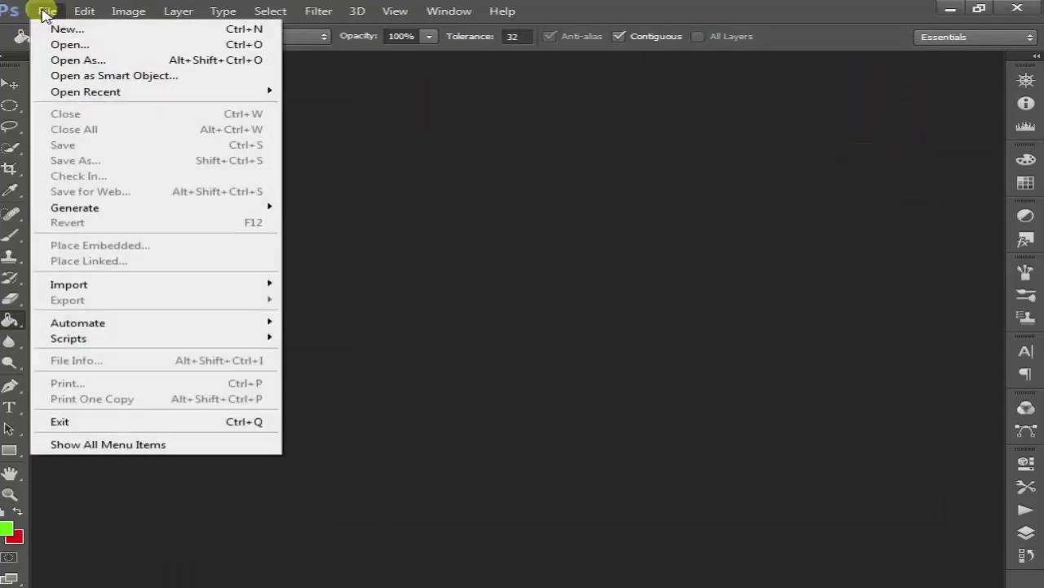
Create a new 1280 × 720 Grayscale document and dismiss the aspect ratio notice.
key(ctrl+n)
click(452, 278)
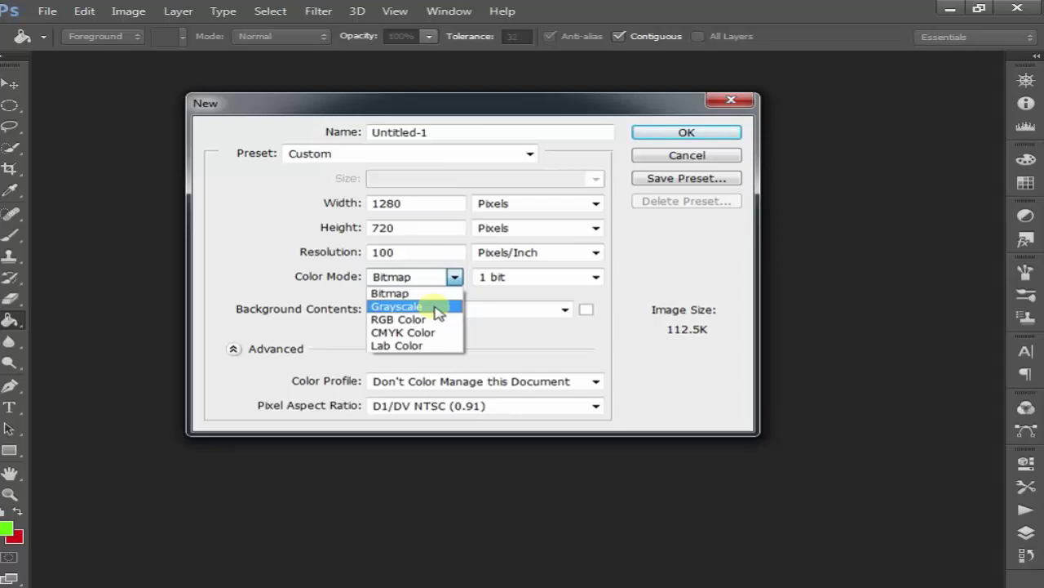
click(437, 314)
click(688, 134)
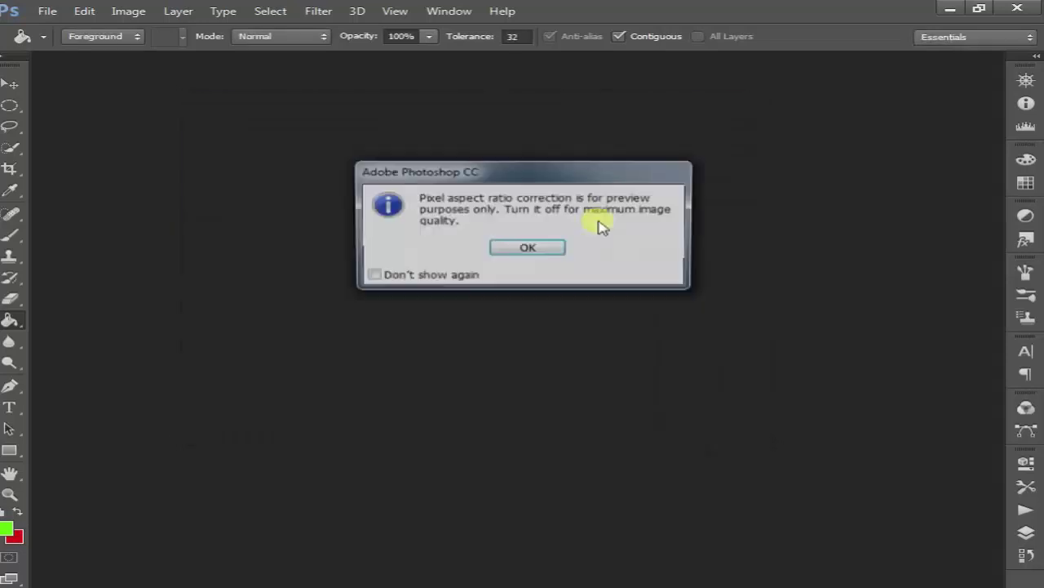
click(562, 249)
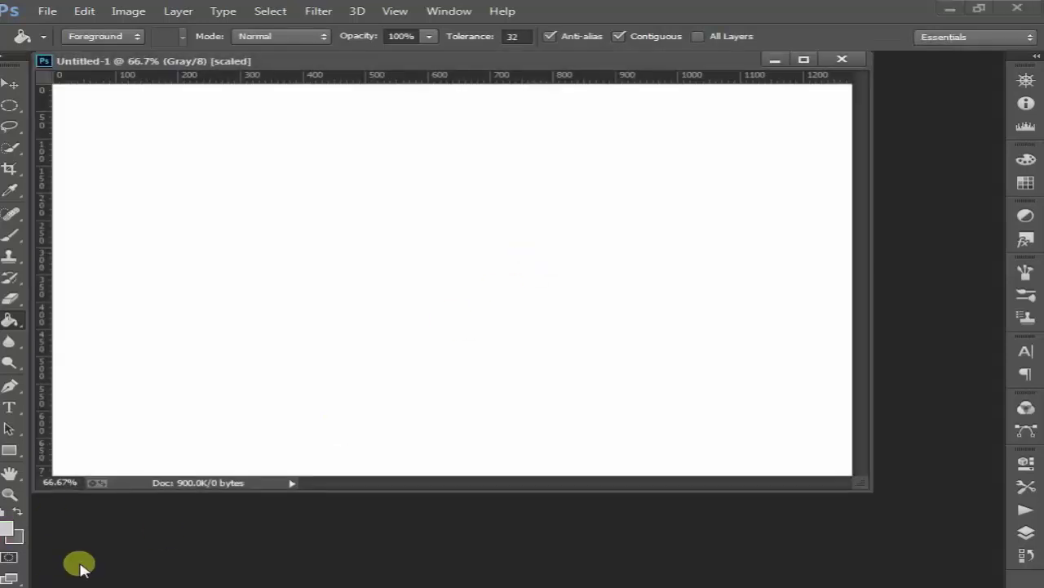
Set the foreground colour to green, then change it to black.
click(7, 530)
drag(448, 245, 513, 157)
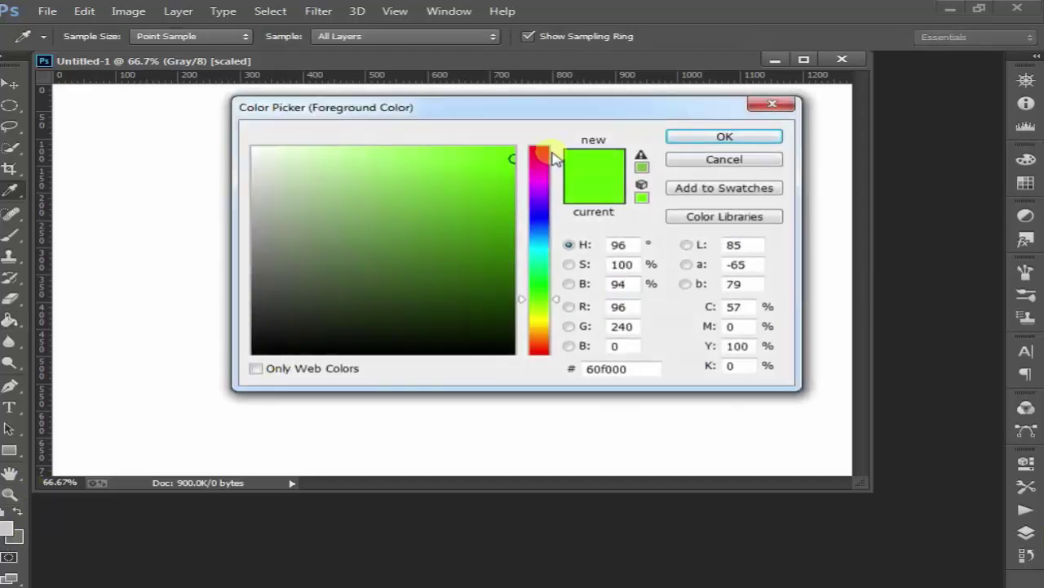
click(694, 139)
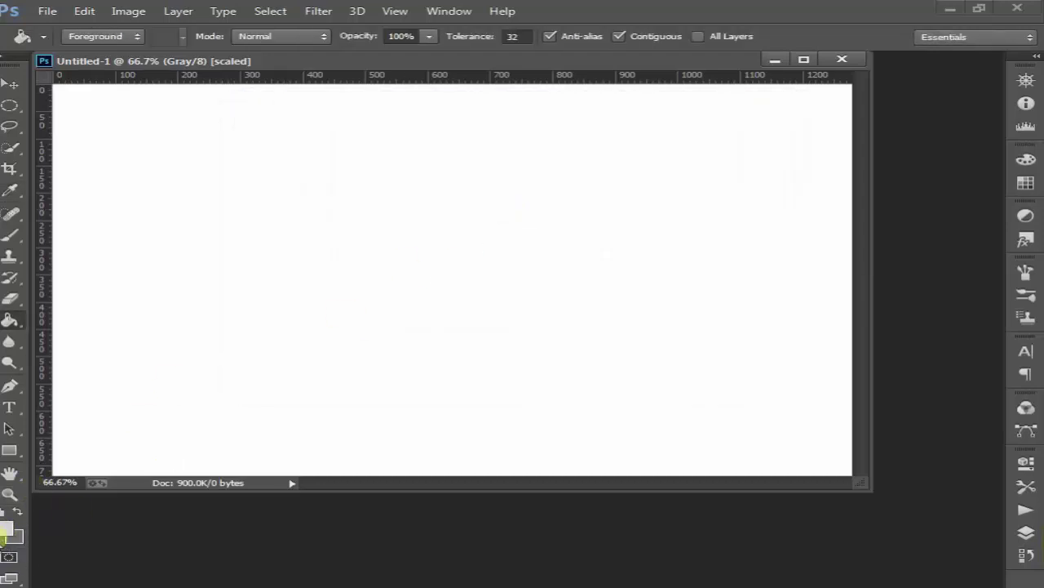
click(15, 530)
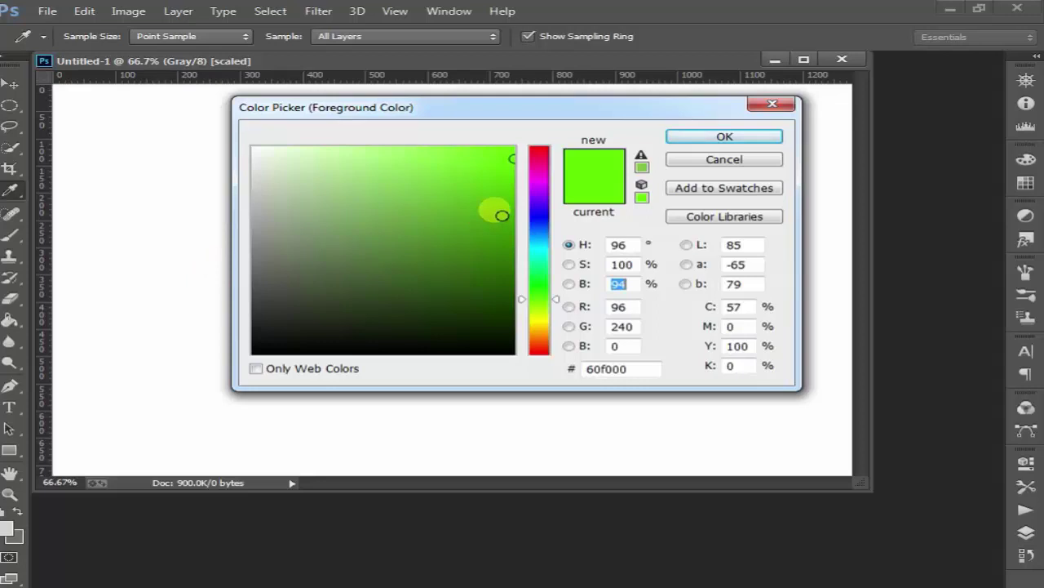
drag(499, 211, 501, 357)
click(694, 139)
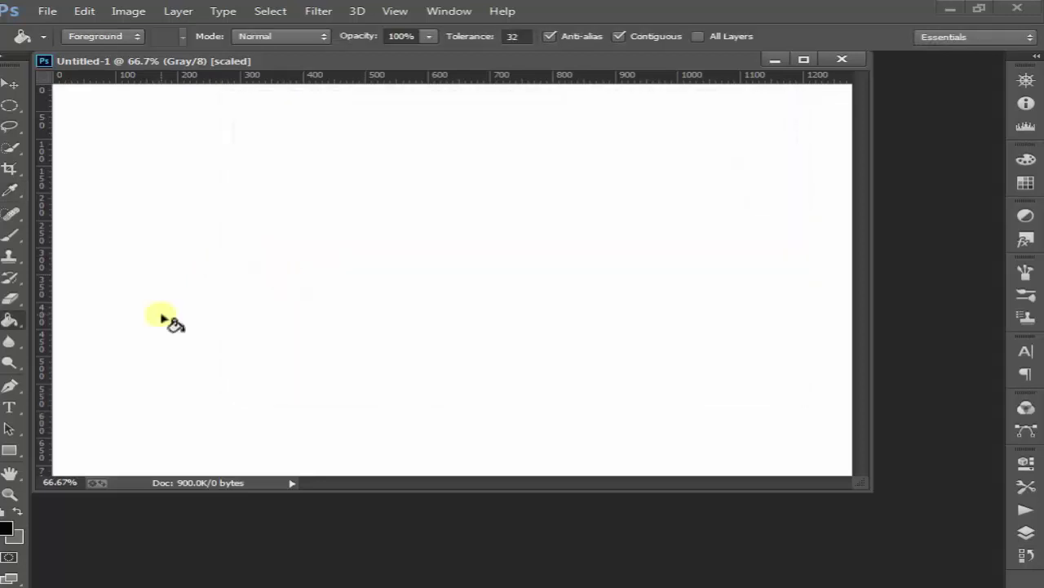
Choose a purple foreground colour and fill the canvas grey.
click(10, 530)
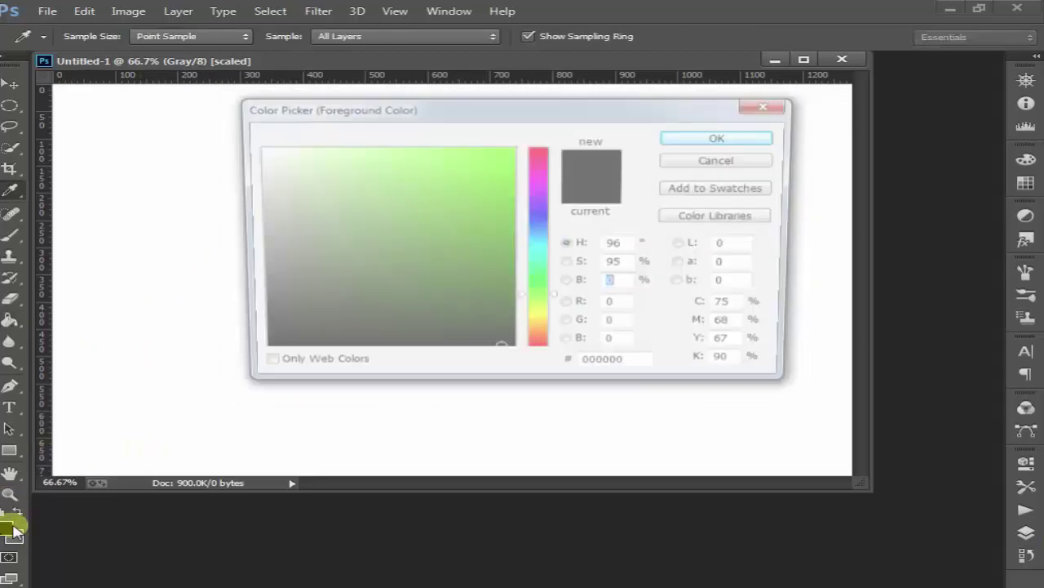
click(463, 188)
drag(463, 188, 515, 146)
click(535, 191)
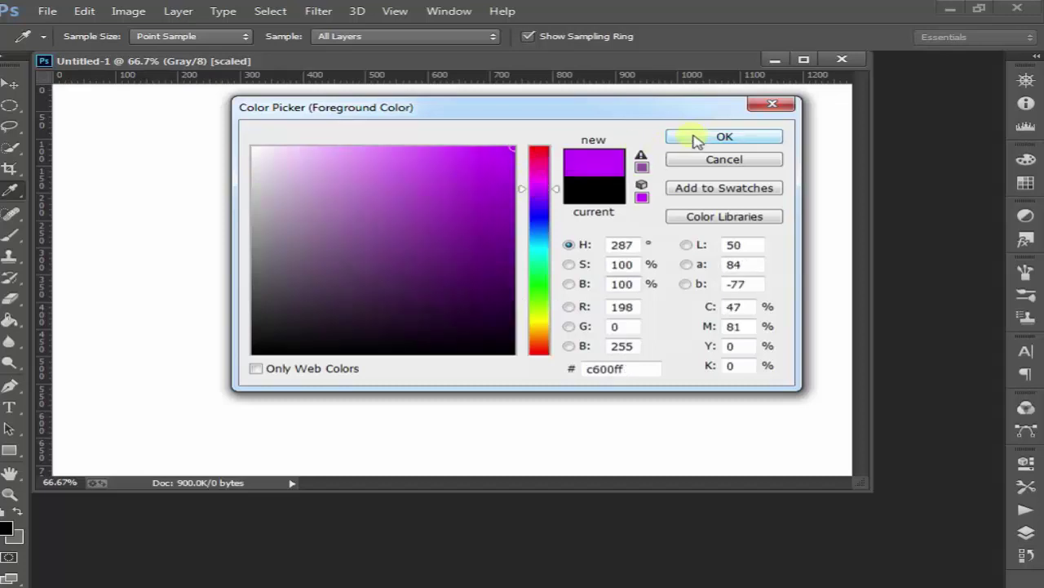
click(696, 139)
click(317, 362)
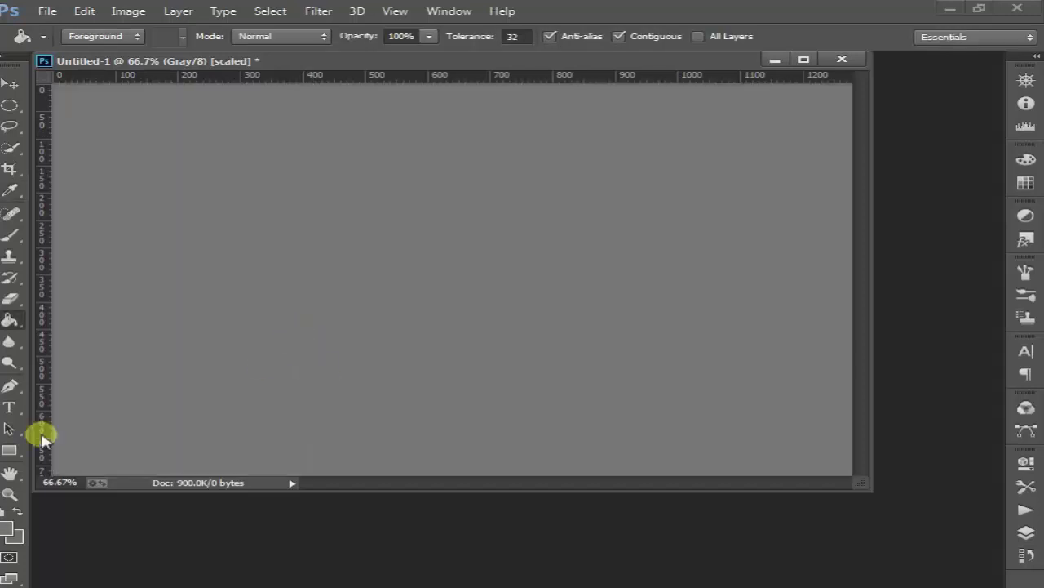
Cancel the foreground colour picker and close Untitled-1.
click(5, 530)
click(711, 158)
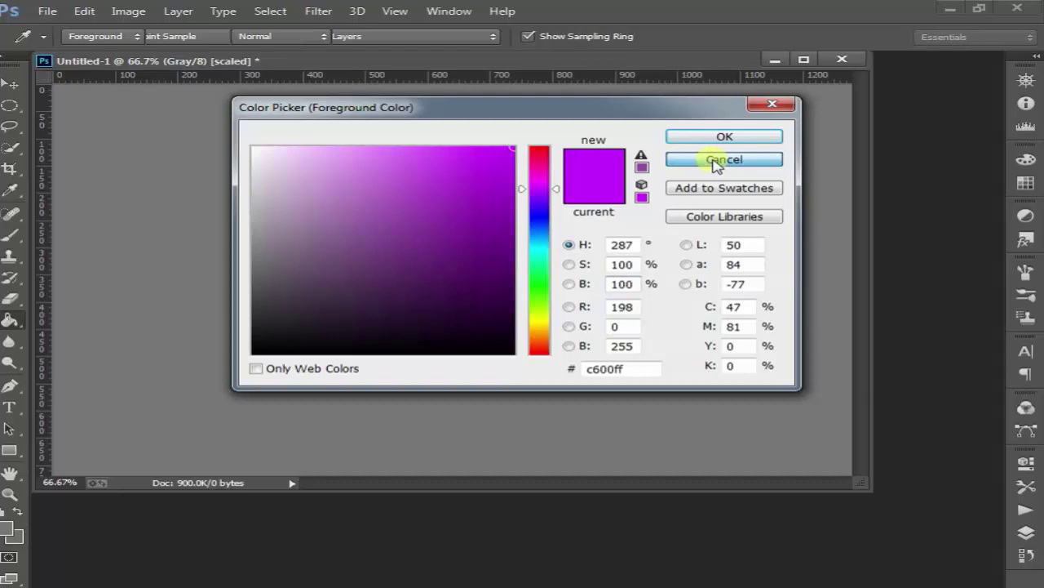
click(849, 62)
Discard Untitled-1, create a new 1280 × 720 RGB Color document, and fill it magenta.
click(560, 242)
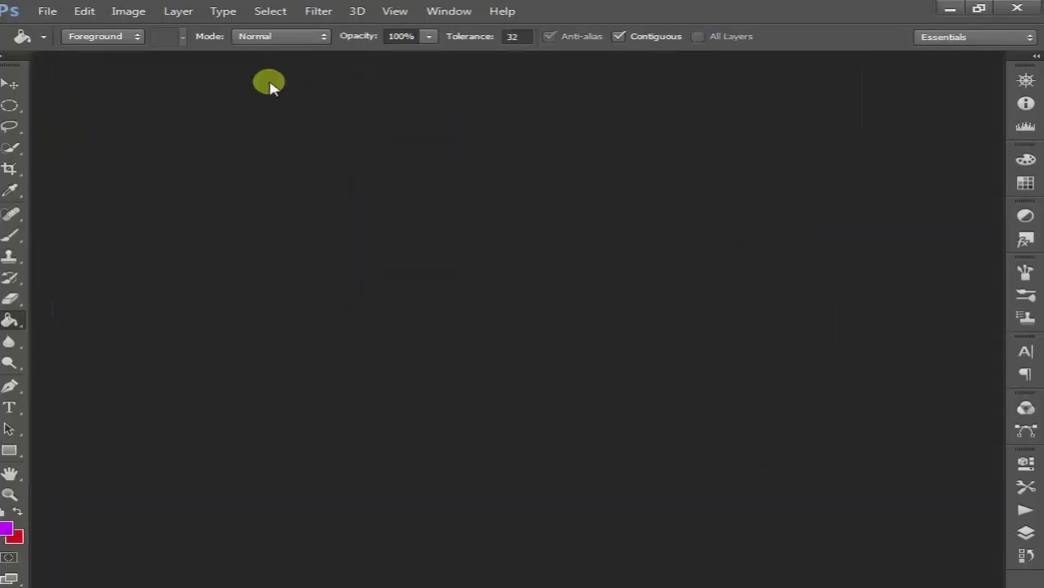
click(47, 11)
click(49, 26)
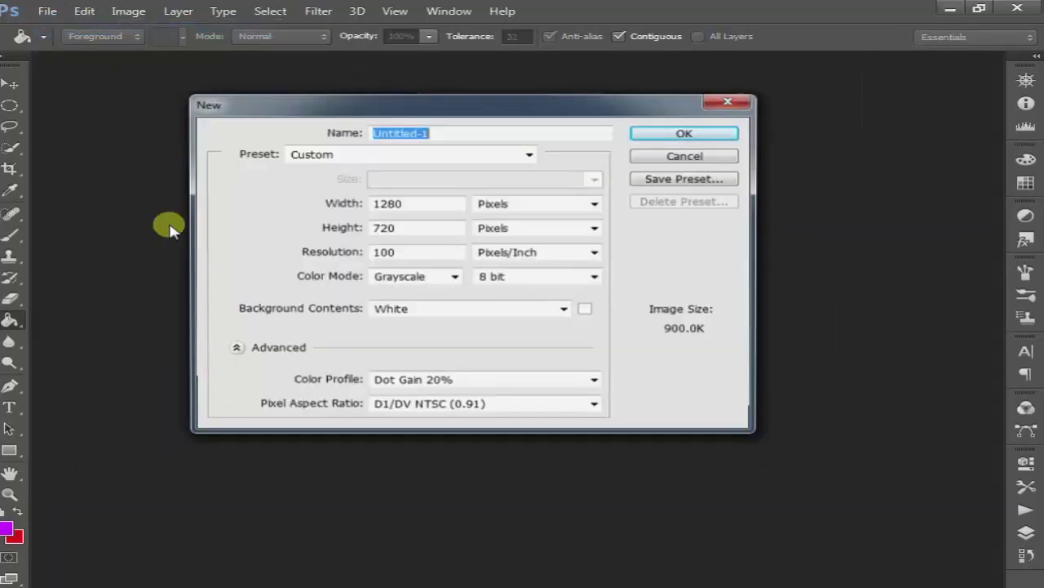
click(441, 281)
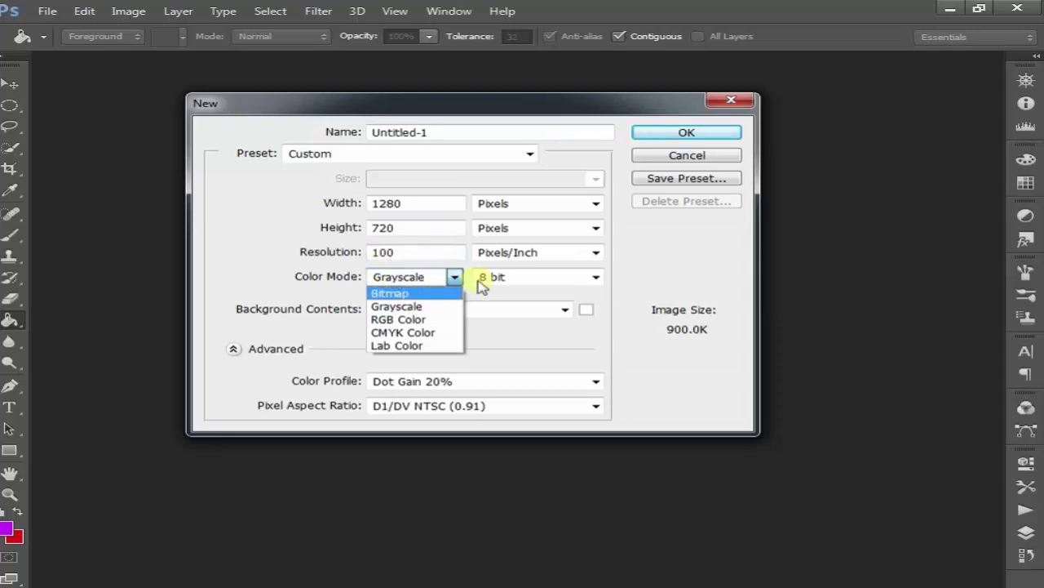
click(408, 320)
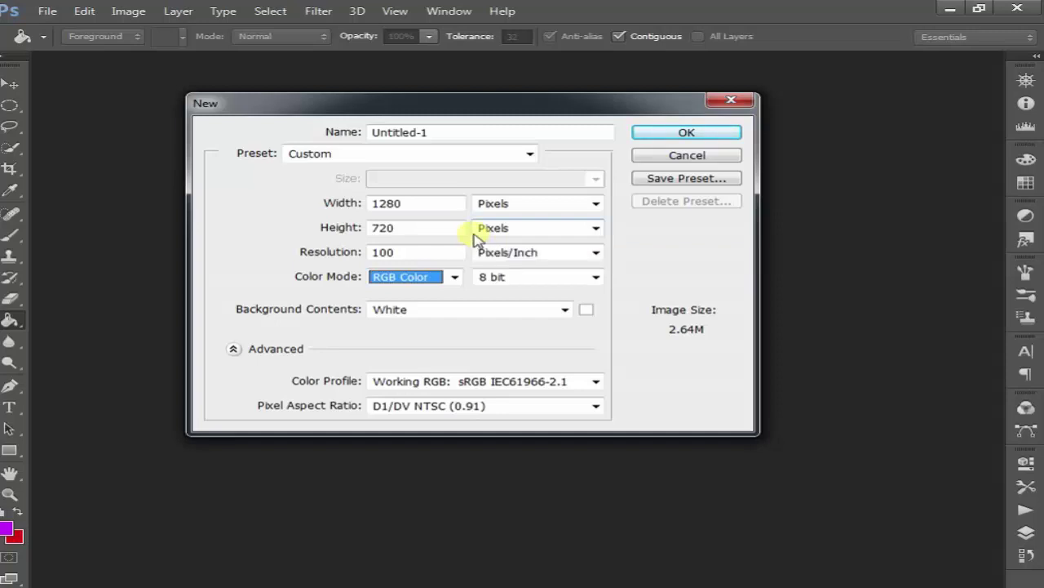
click(693, 133)
click(530, 251)
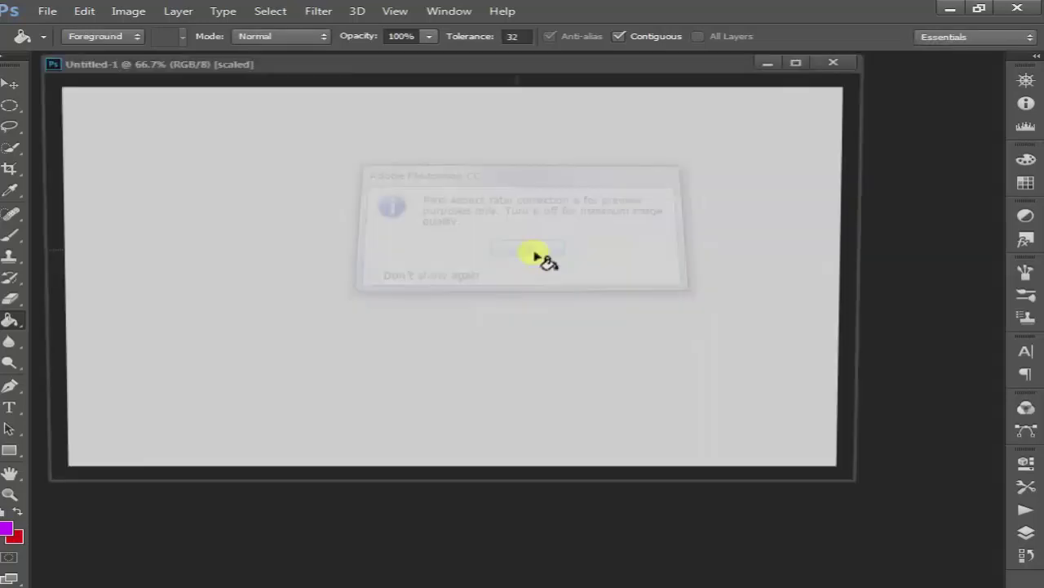
click(536, 254)
Swap colours to fill the canvas red and reposition the document window.
click(18, 511)
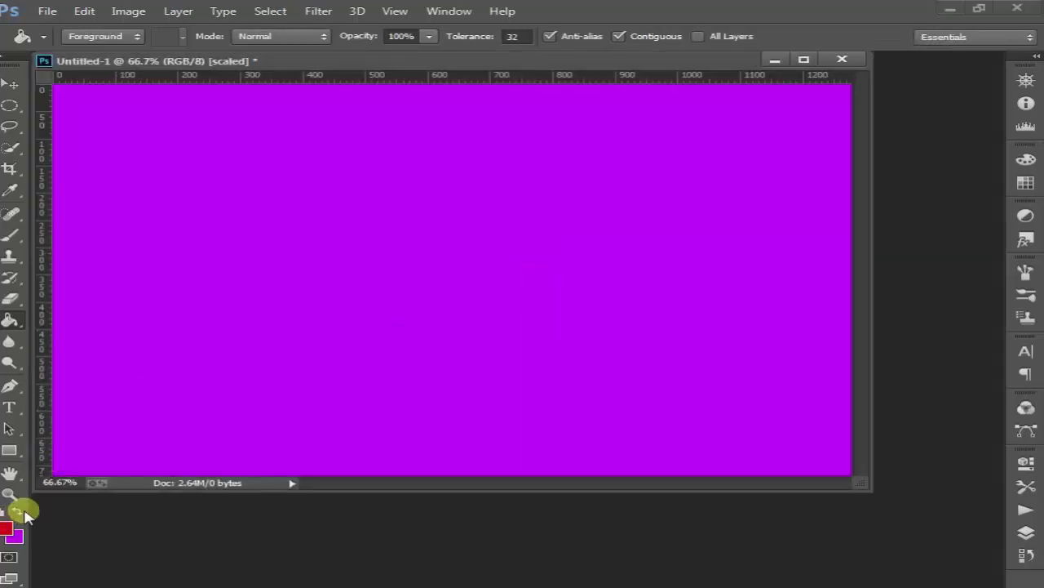
click(253, 416)
drag(257, 62, 310, 89)
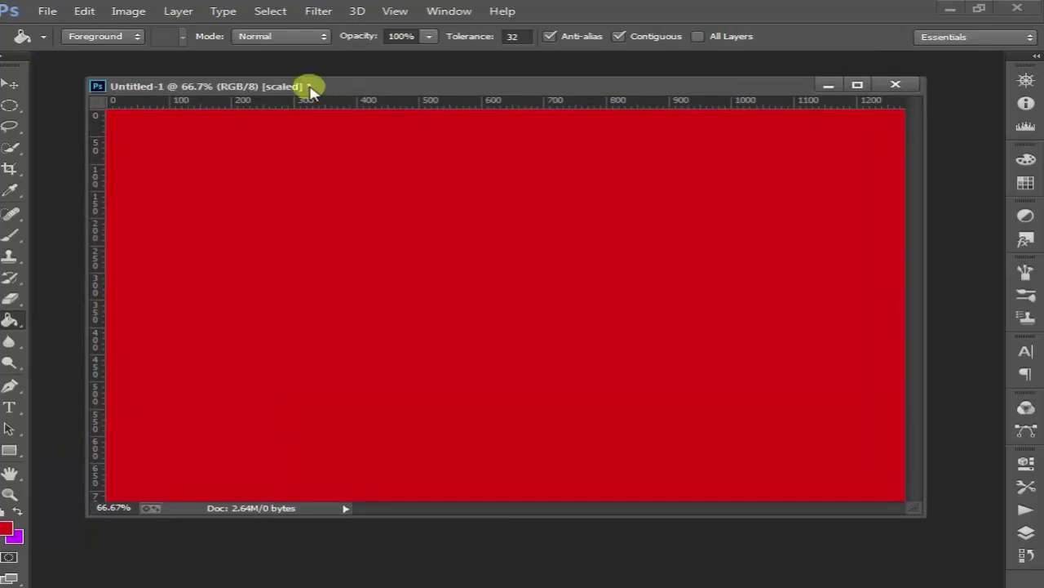
click(50, 12)
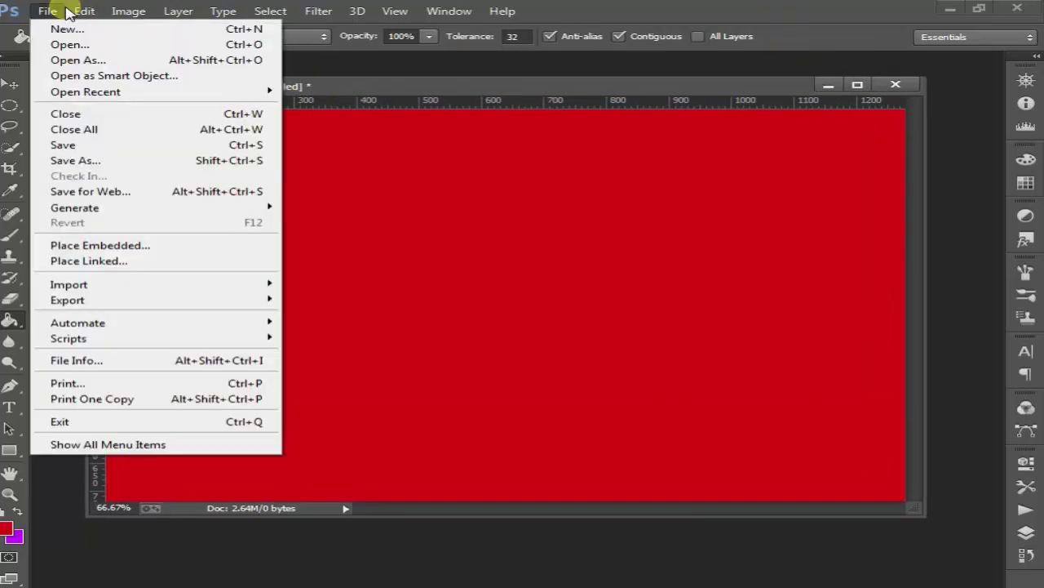
click(270, 11)
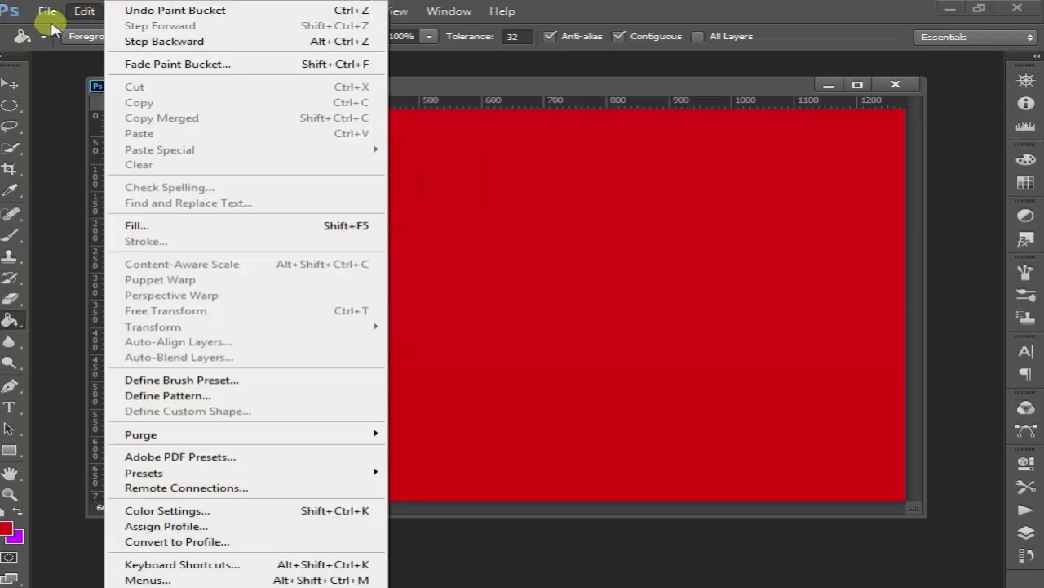
mouse_move(151, 29)
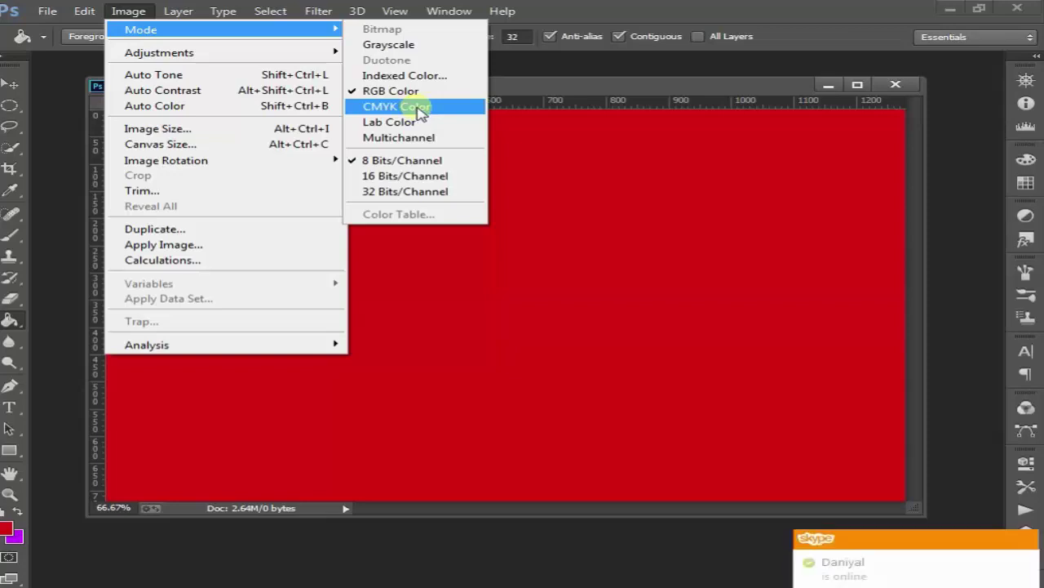
Convert Untitled-1 to CMYK Color, accepting the conversion warning.
click(418, 107)
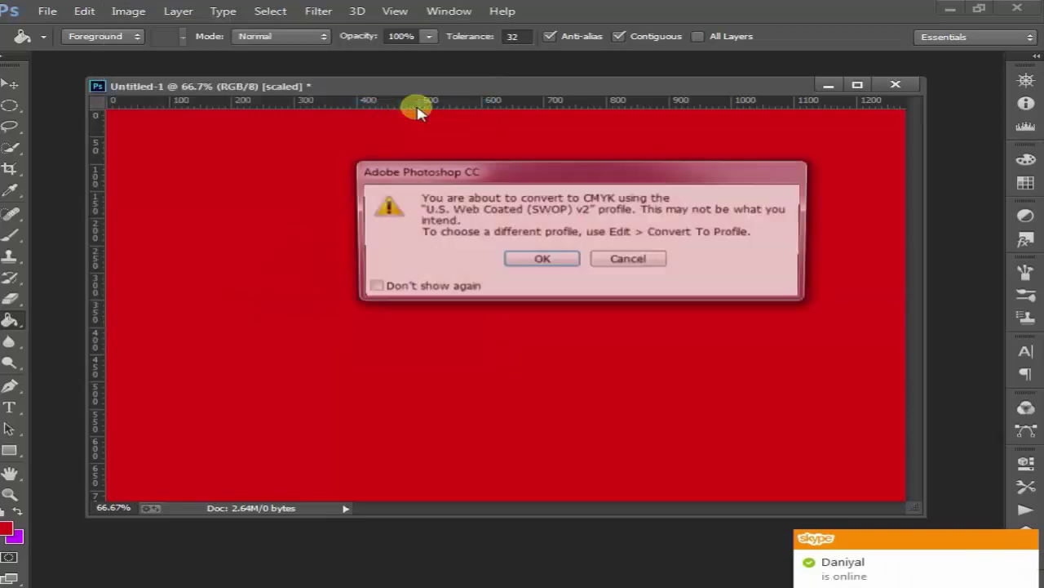
click(559, 262)
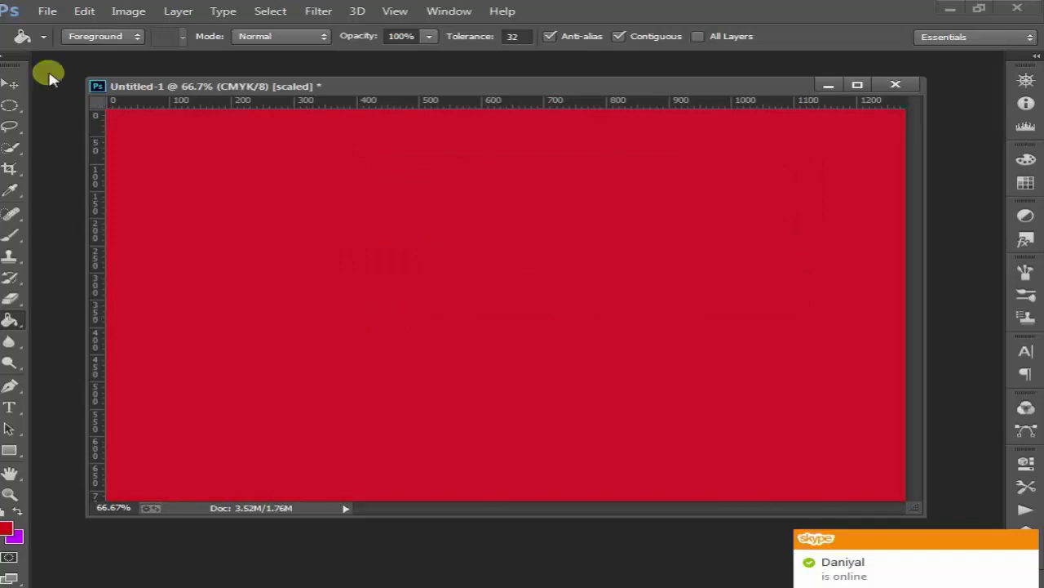
click(47, 11)
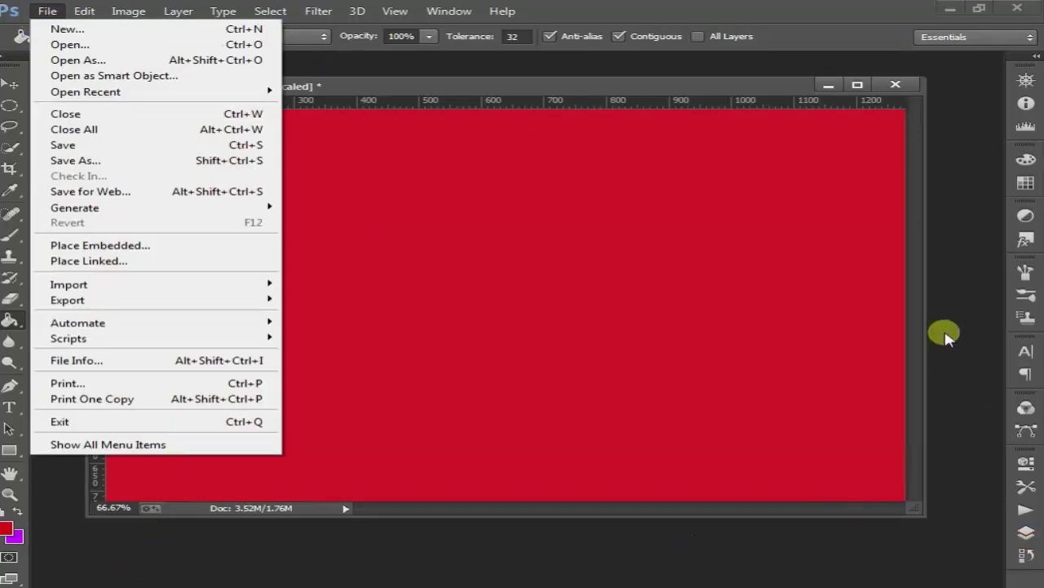
Close the red CMYK document without saving.
click(895, 85)
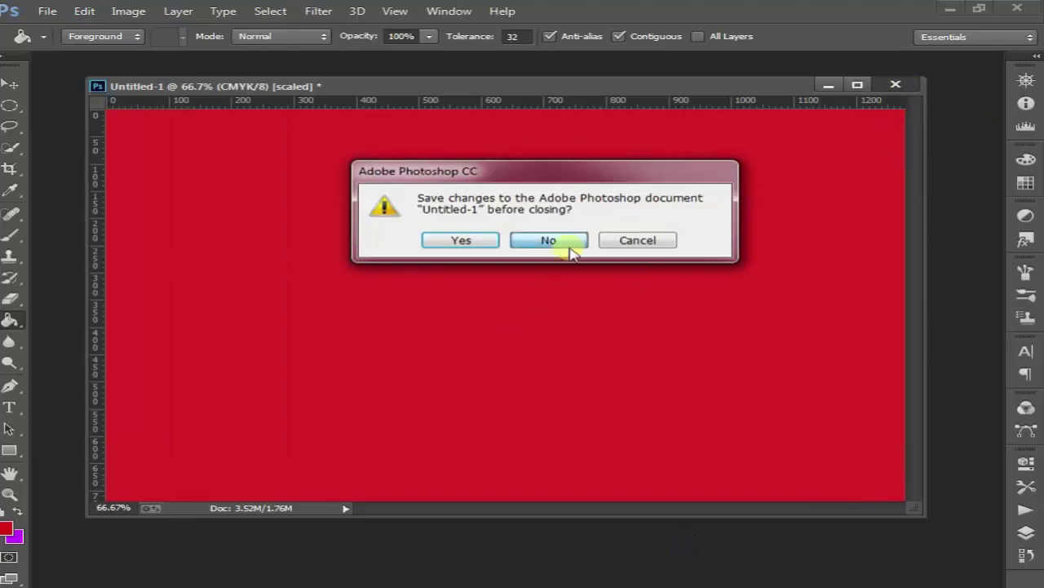
click(547, 238)
click(47, 10)
click(66, 29)
Create the new document as RGB Color, 8 bit, White background, suppressing the aspect notice.
click(440, 278)
click(429, 345)
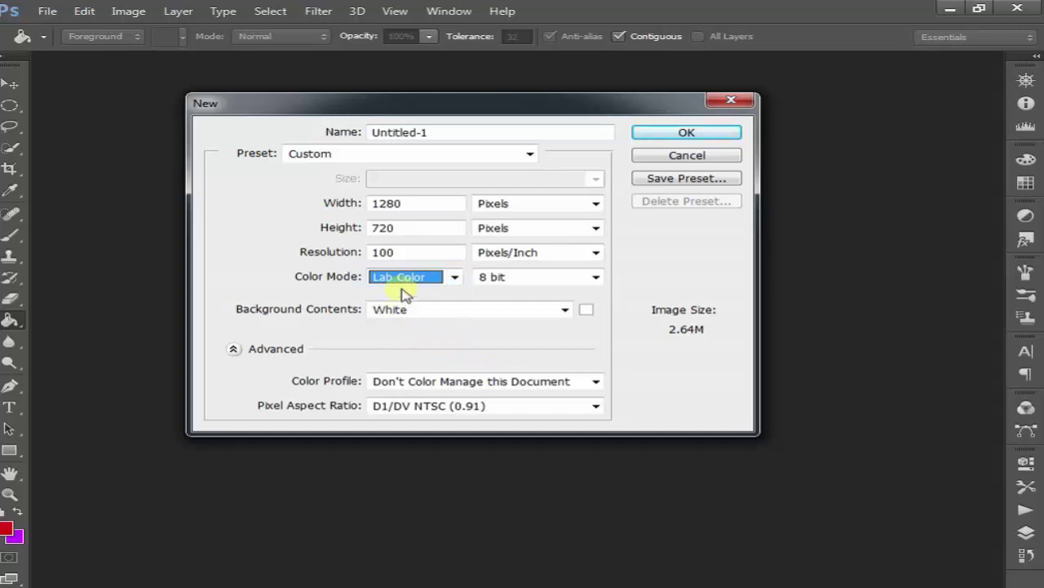
click(405, 282)
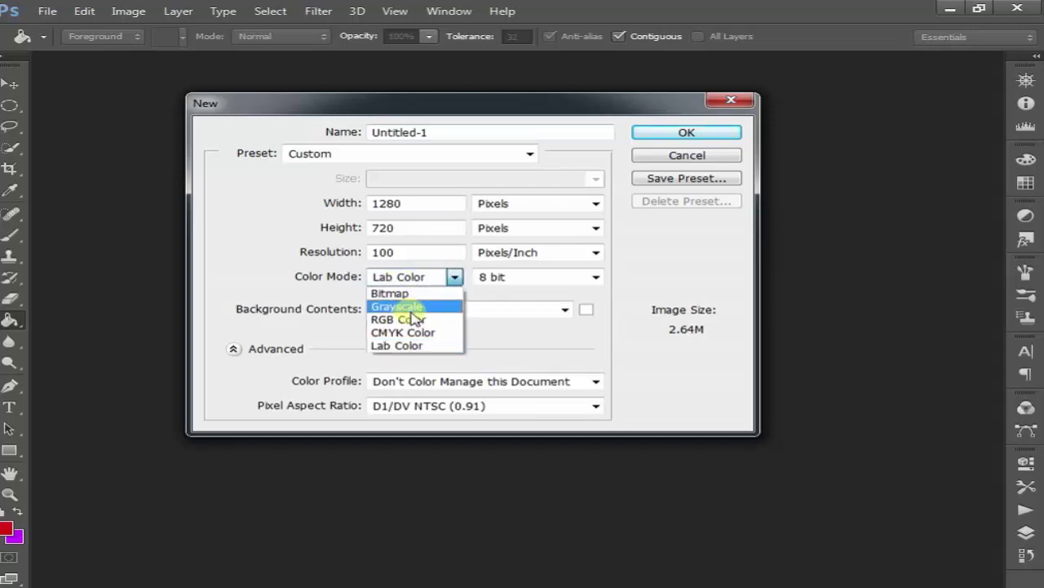
click(405, 319)
click(597, 278)
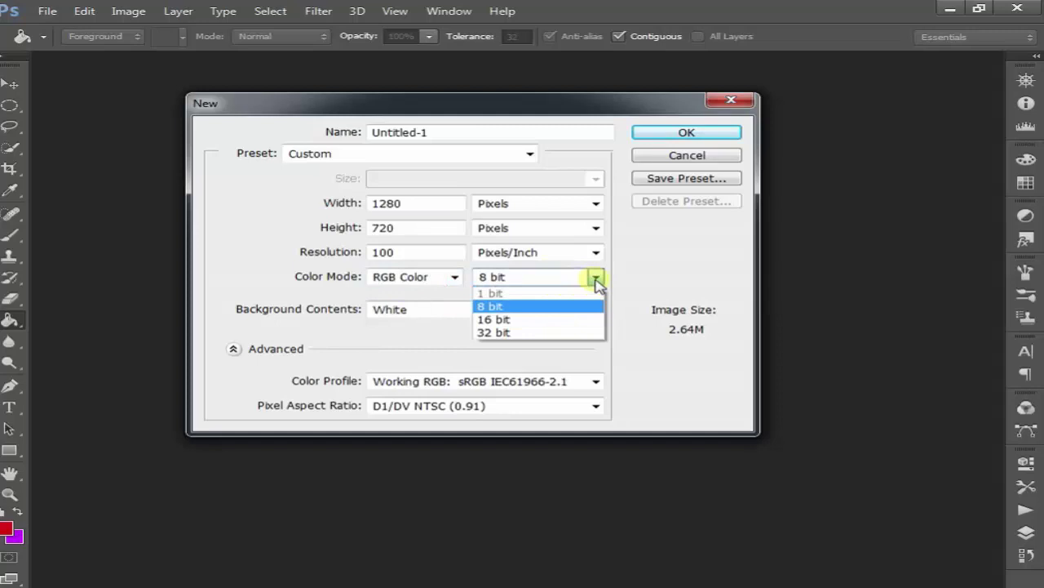
click(597, 281)
click(493, 310)
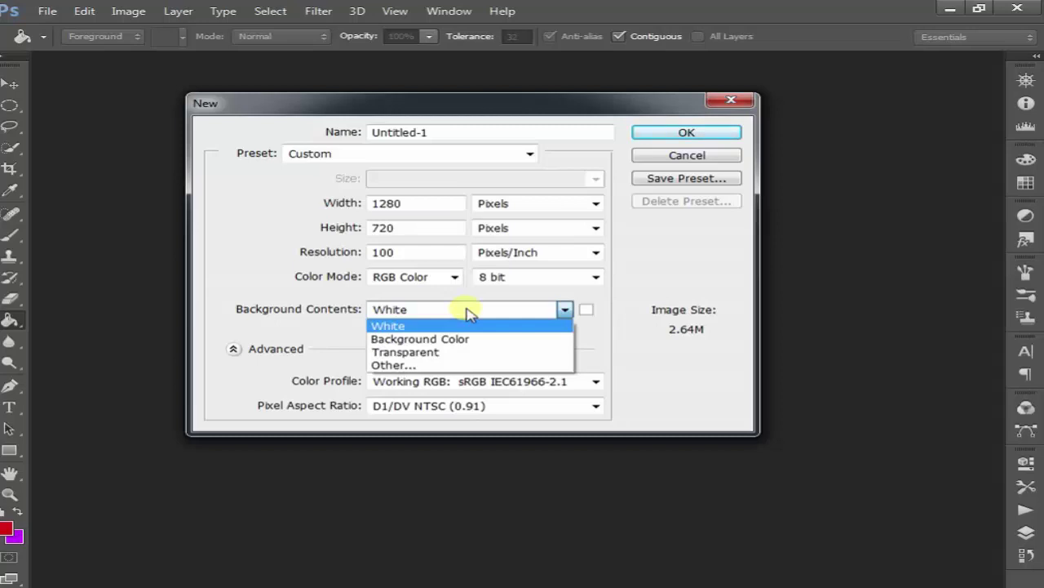
click(461, 327)
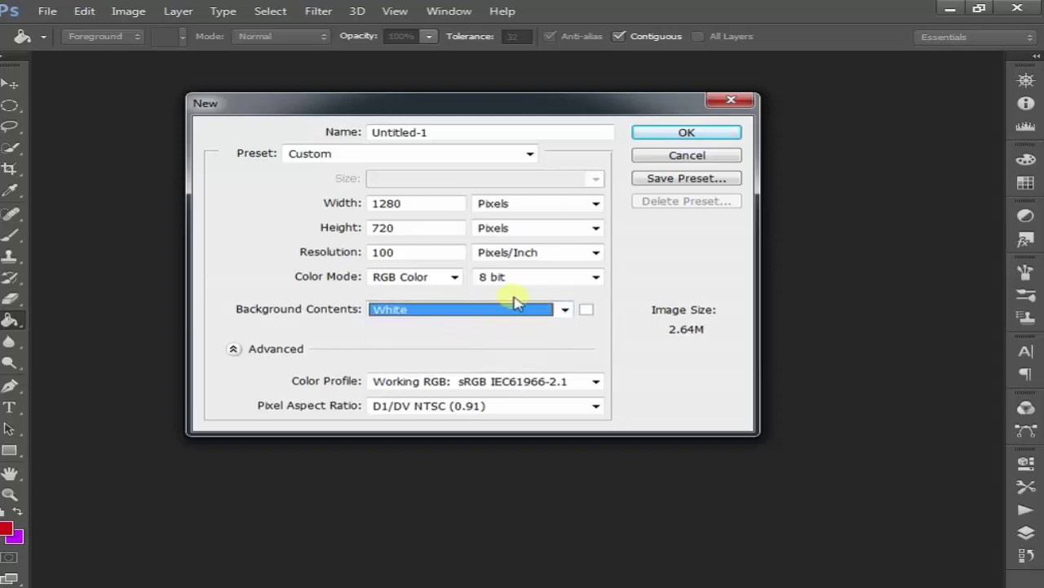
click(677, 134)
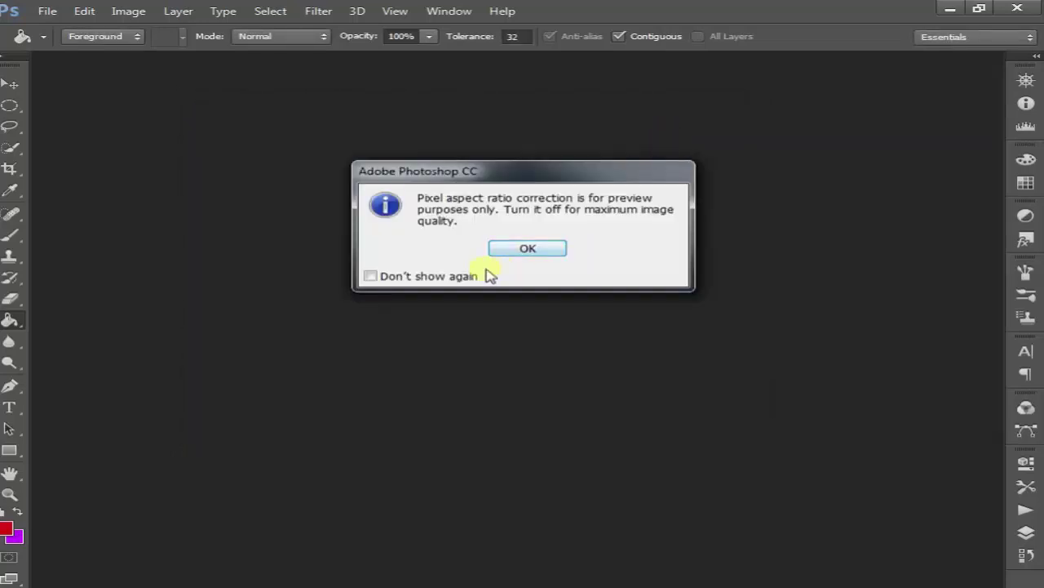
click(472, 278)
click(522, 253)
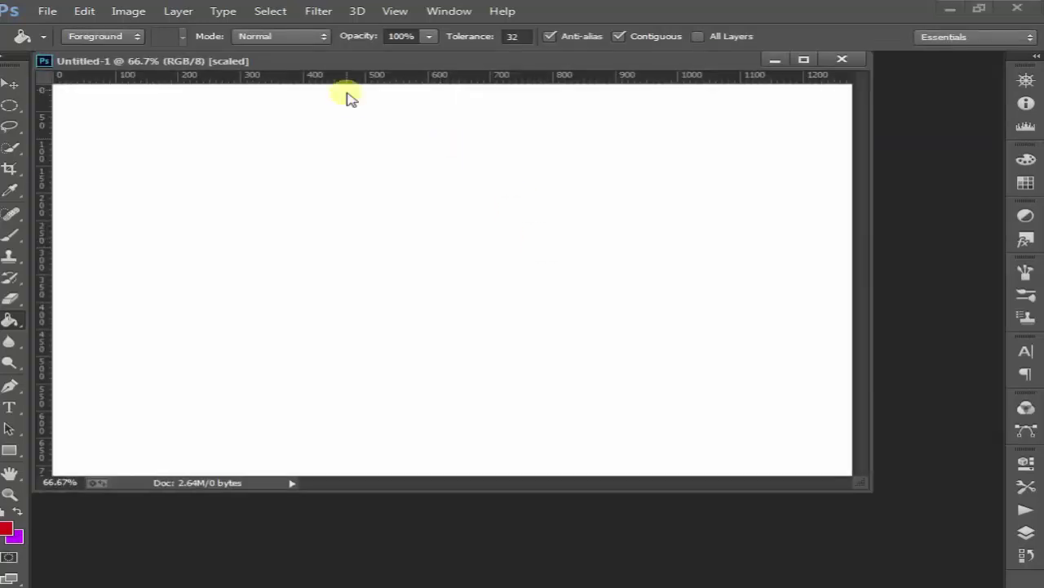
Move the document window, switch to Rotate View, and close the white document.
drag(349, 65, 417, 78)
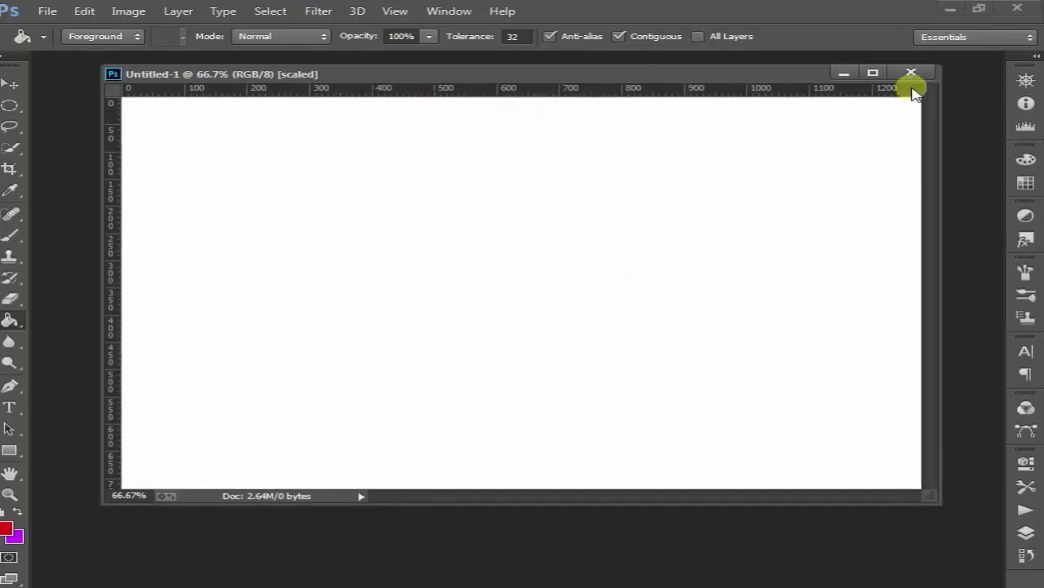
key(r)
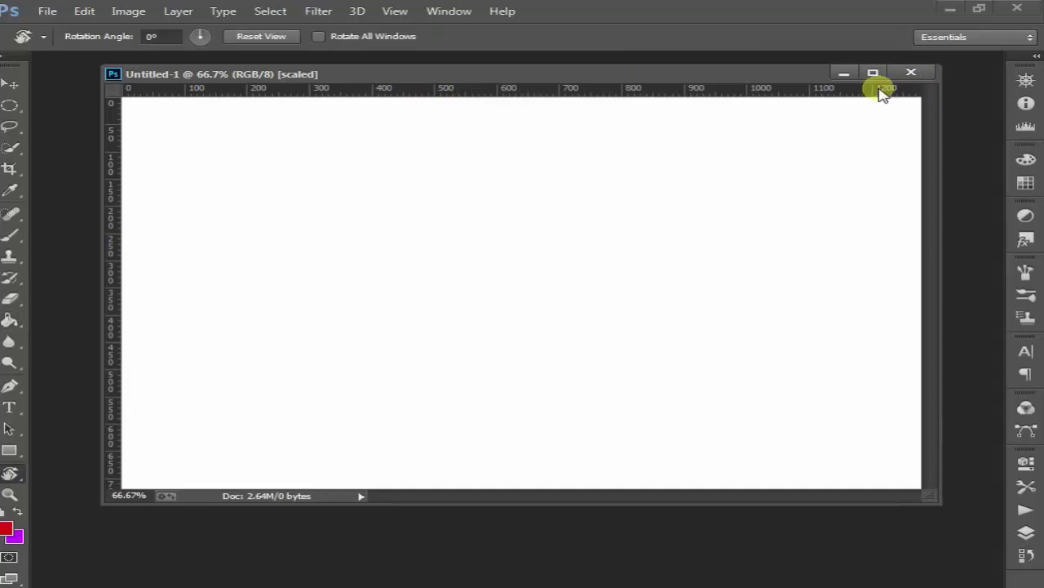
click(910, 73)
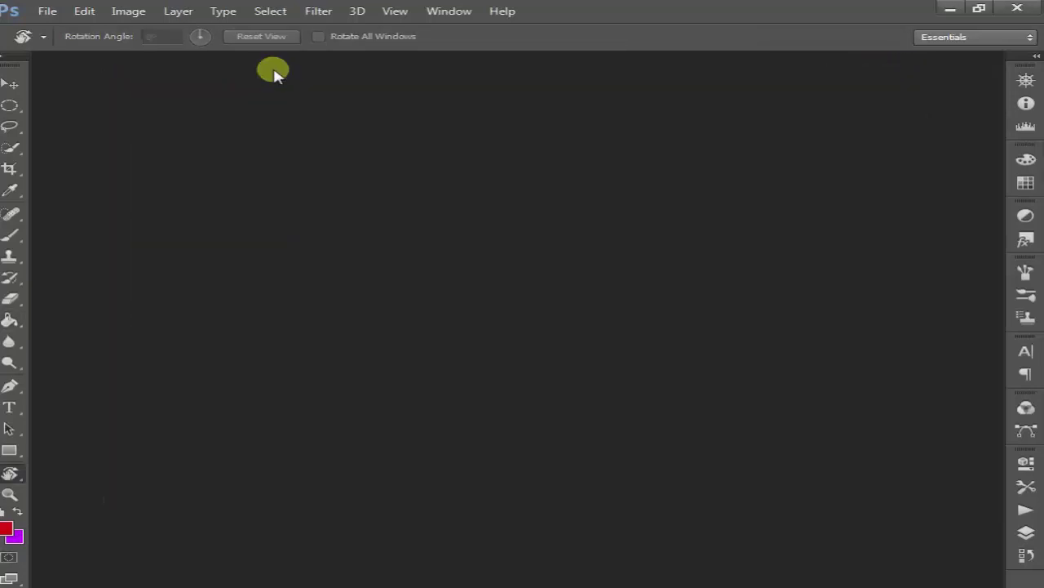
click(47, 11)
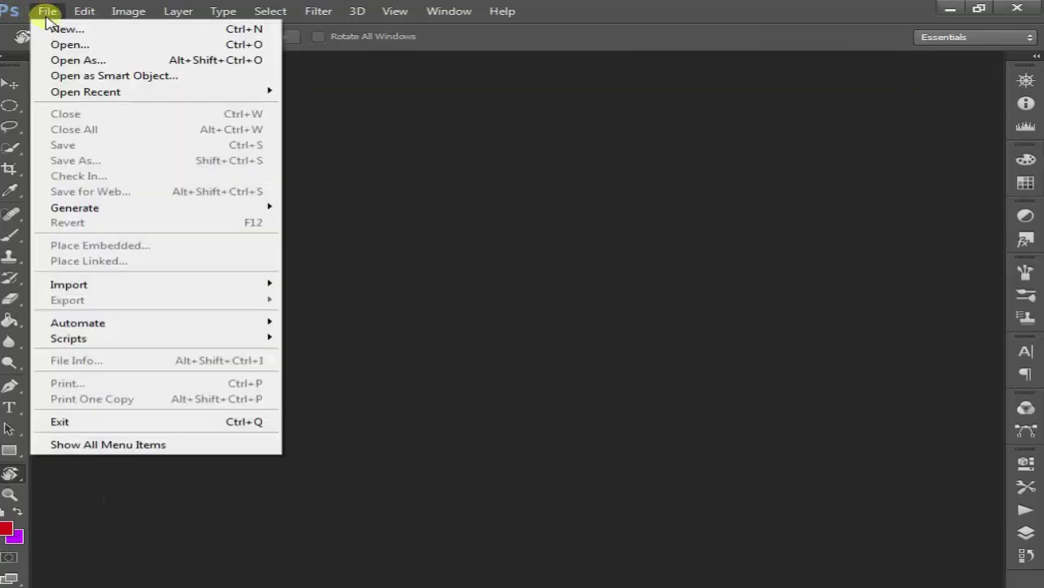
Create a new document whose background colour is red (f10f44).
click(49, 27)
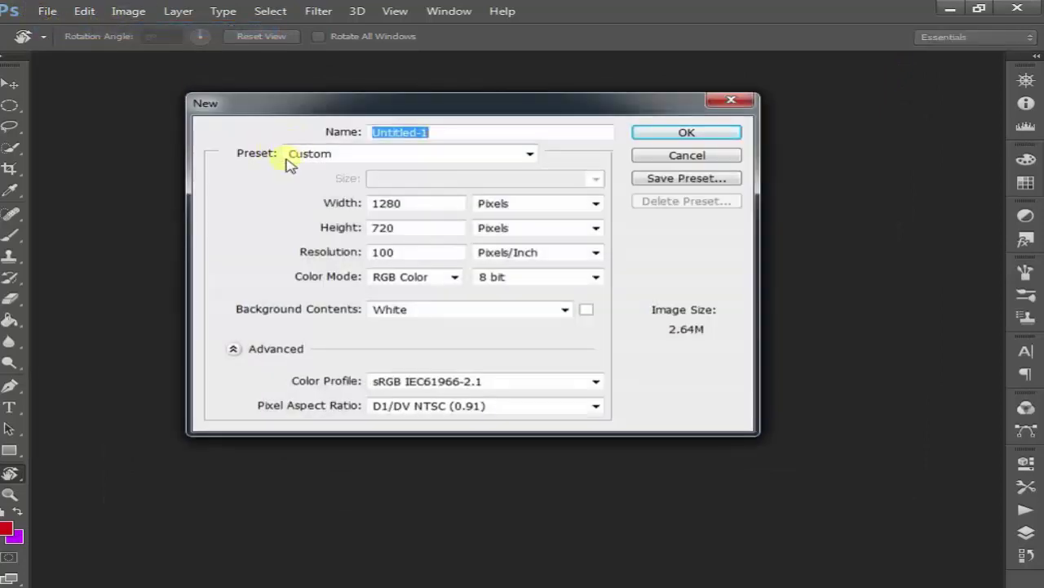
click(420, 307)
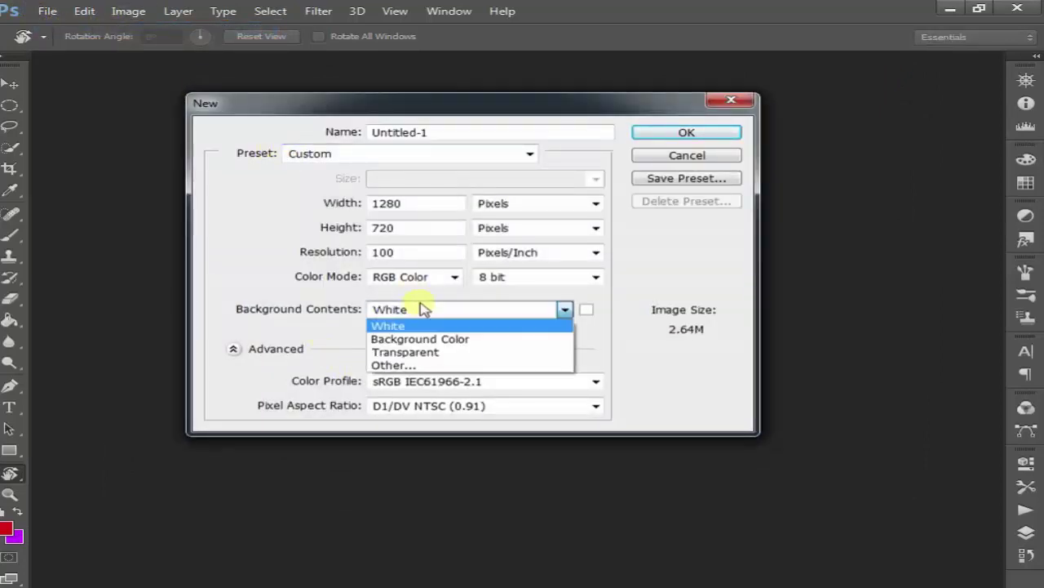
click(425, 338)
click(586, 310)
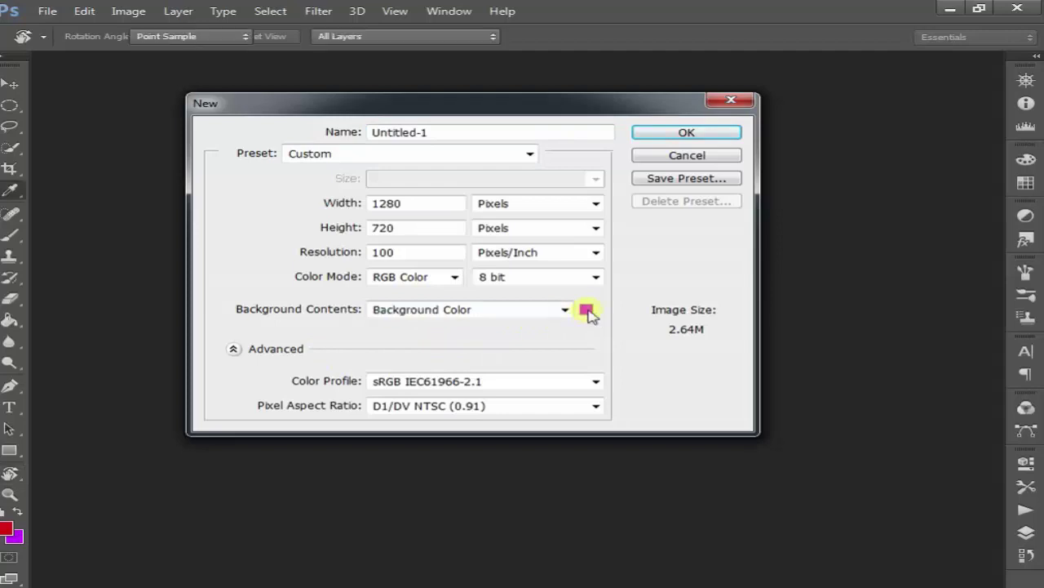
mouse_move(539, 189)
mouse_down()
mouse_move(539, 155)
mouse_move(502, 222)
mouse_move(497, 157)
mouse_up()
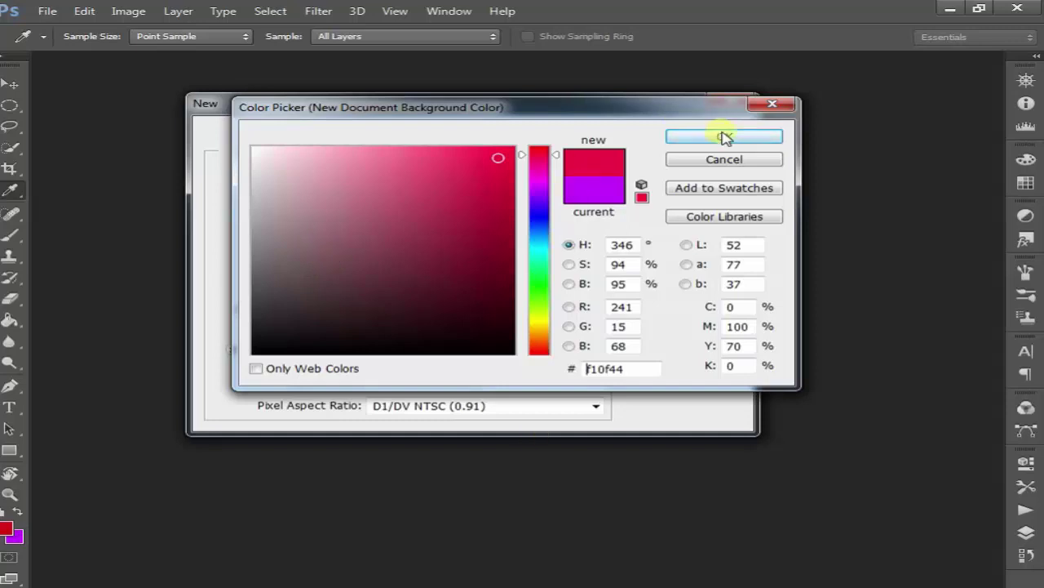
click(695, 136)
click(677, 133)
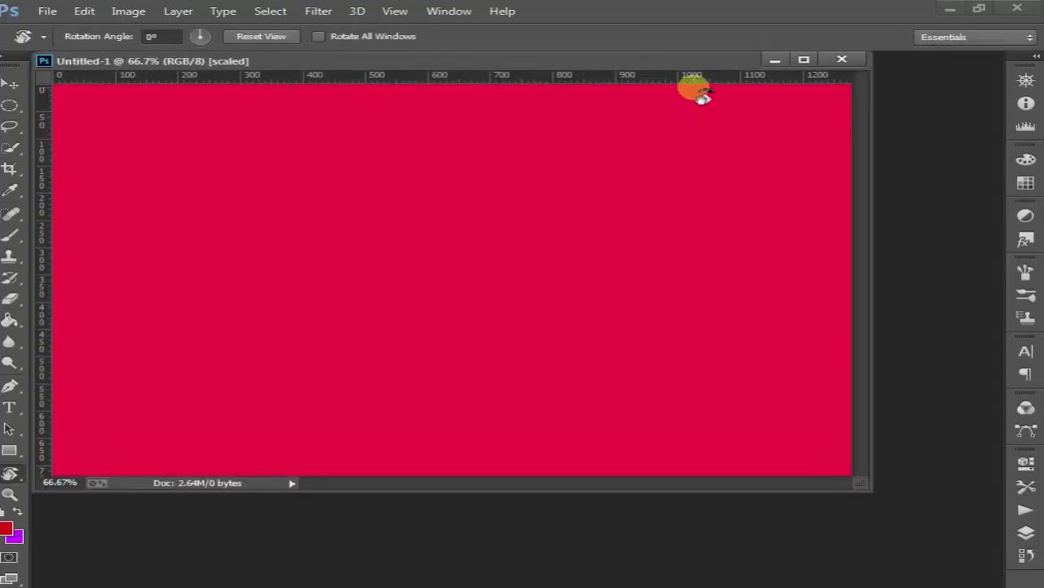
Shift the red-background Untitled-1 window, then close that document.
click(12, 82)
drag(169, 62, 218, 80)
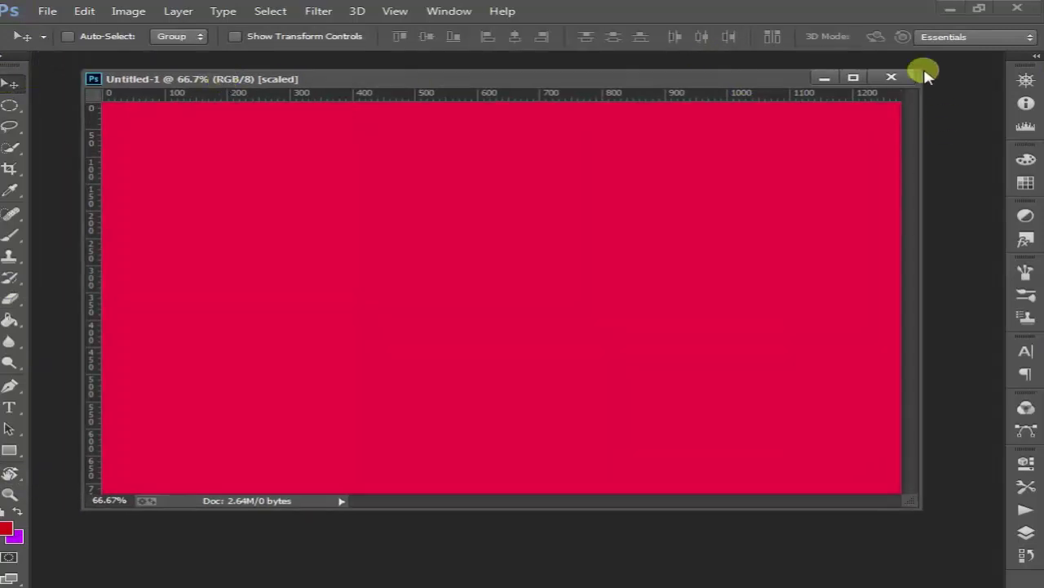
click(892, 79)
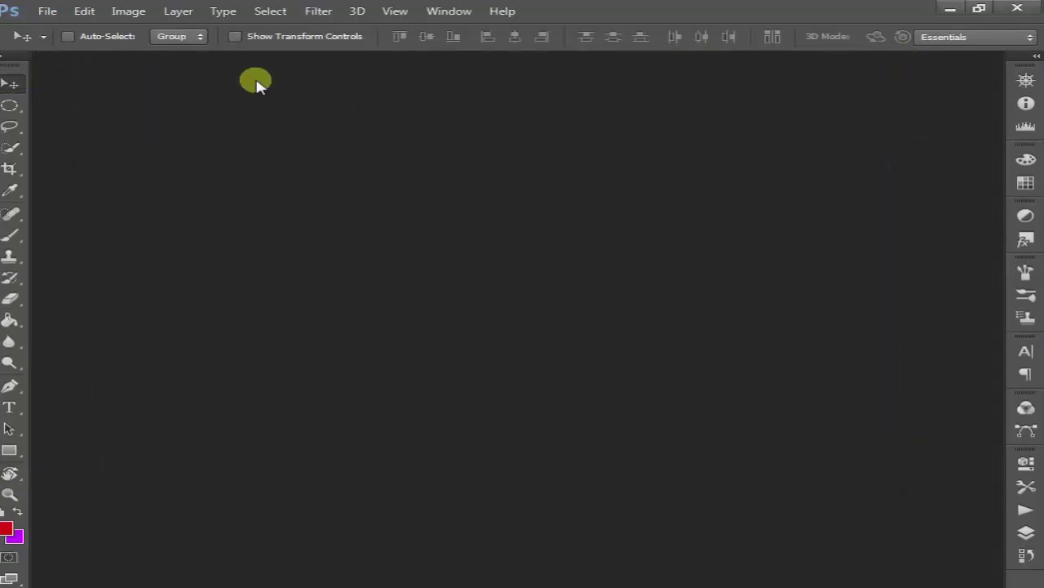
Create a new 1280 × 720 px document with Transparent background contents and position its window.
click(48, 11)
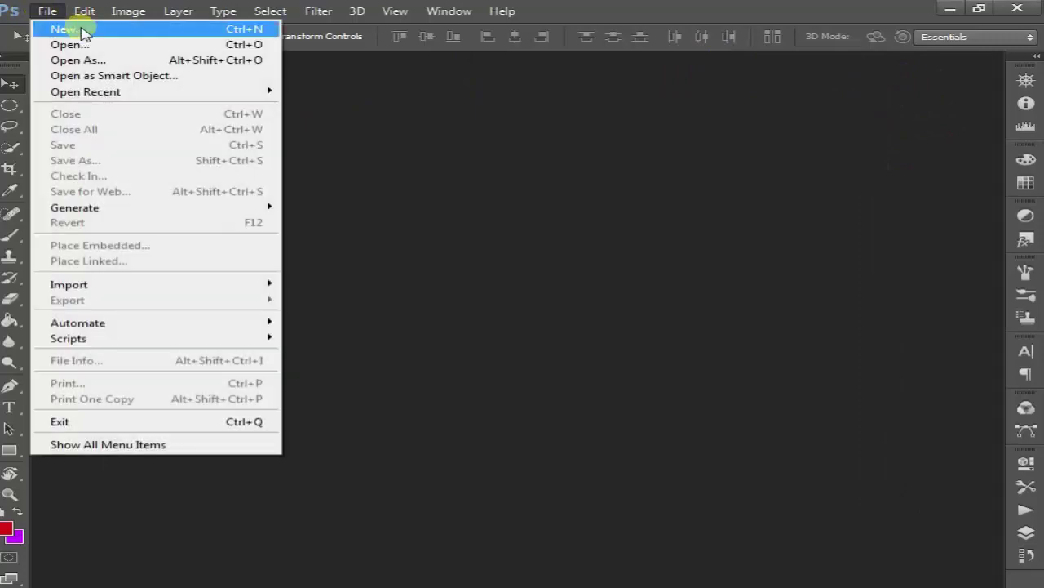
click(58, 28)
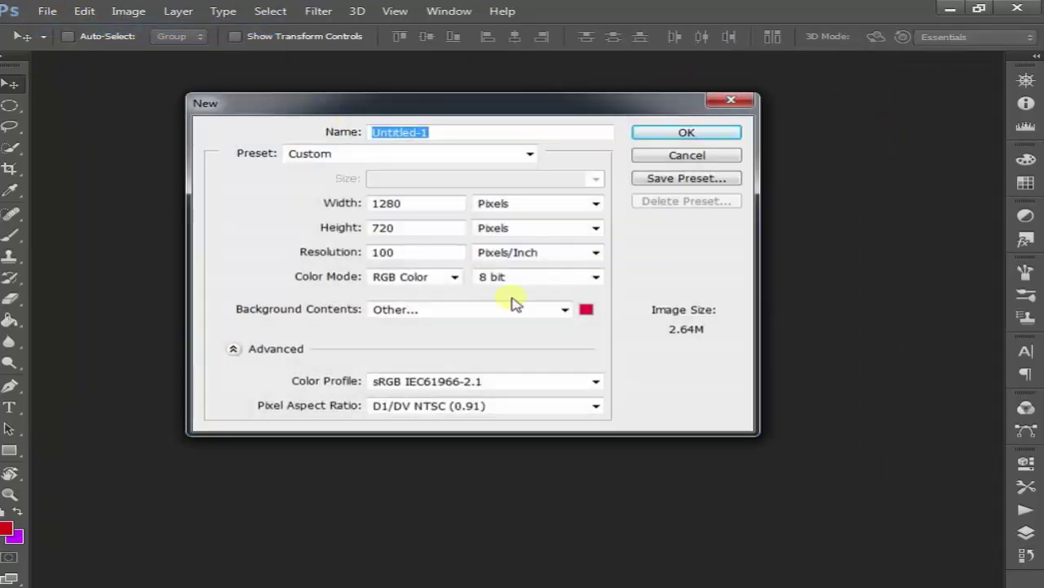
click(522, 314)
click(522, 352)
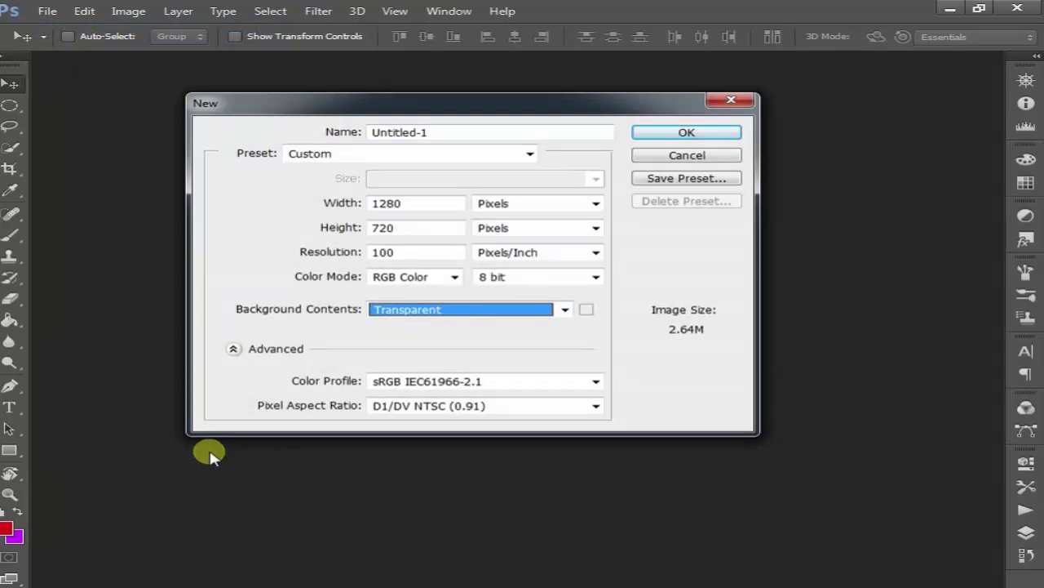
click(424, 311)
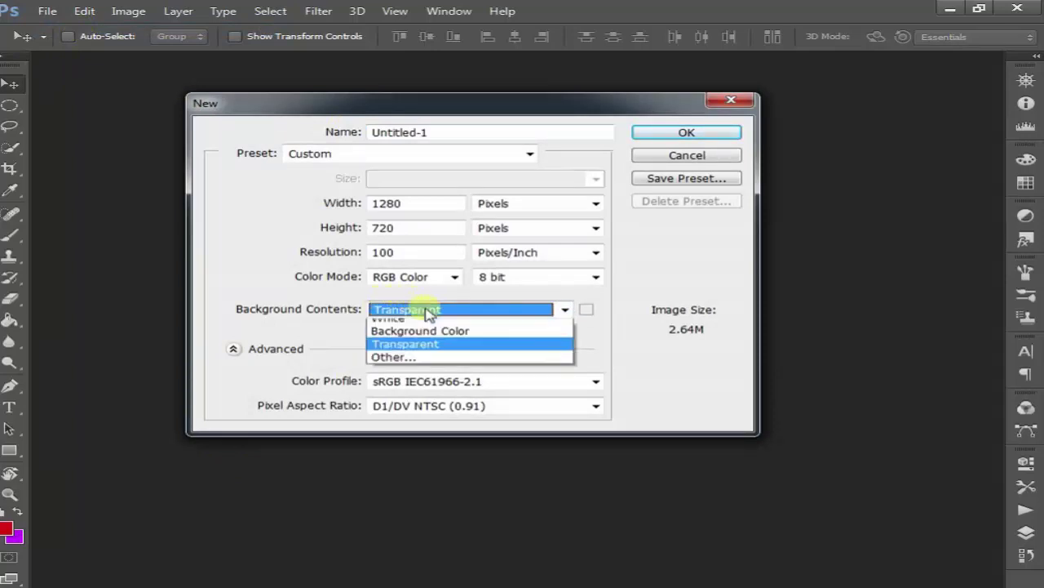
click(428, 315)
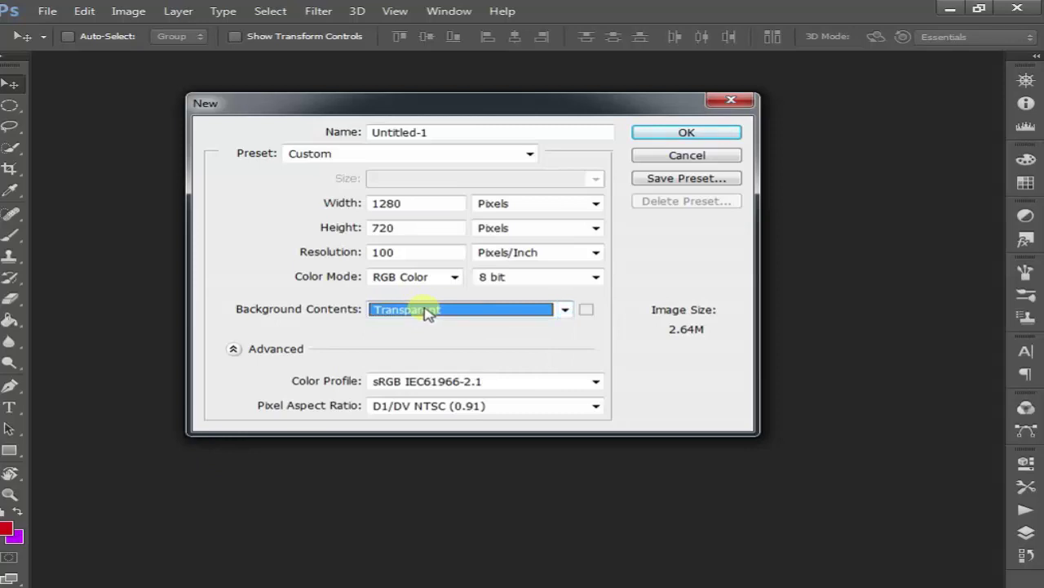
click(690, 133)
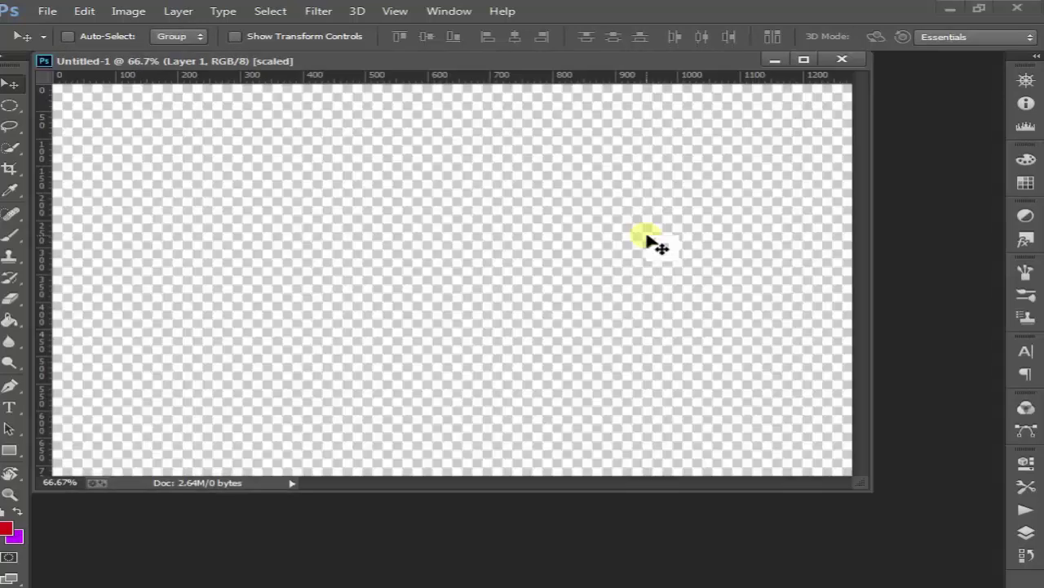
mouse_move(601, 66)
mouse_down()
mouse_move(649, 71)
mouse_move(654, 115)
mouse_up()
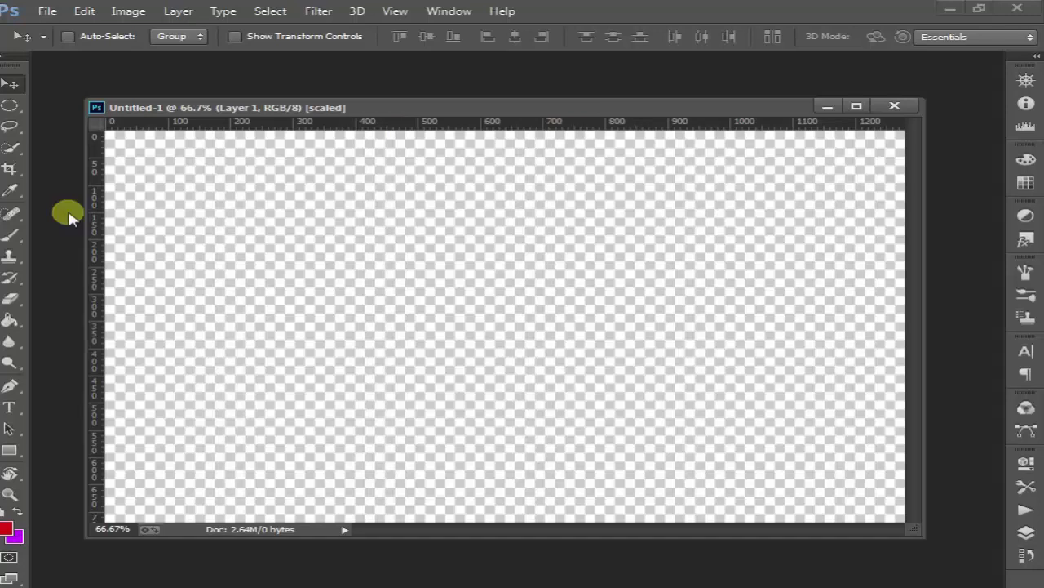
drag(421, 109, 425, 86)
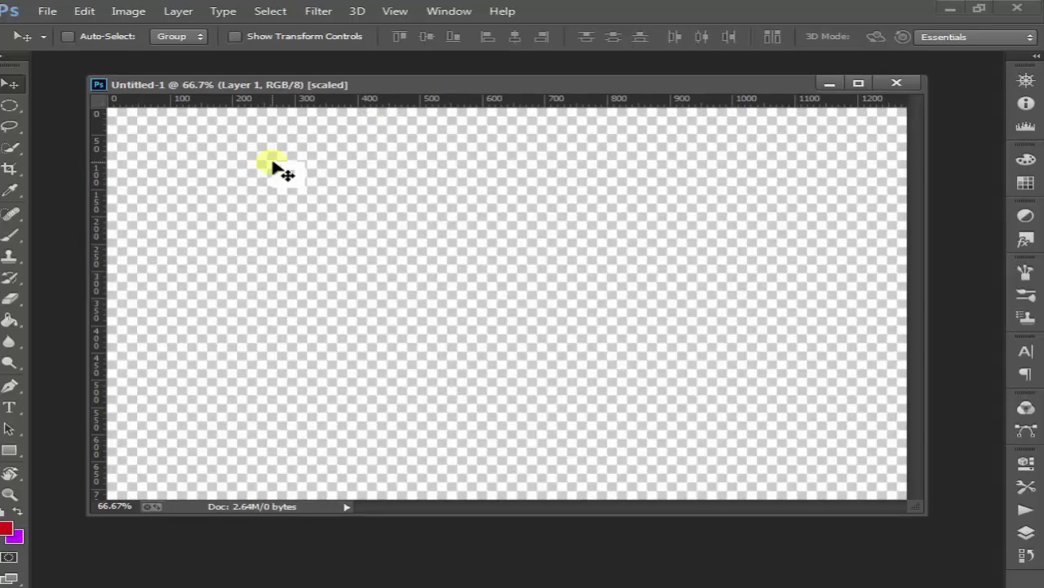
Draw a large elliptical selection and fill it with red using the Paint Bucket.
click(10, 106)
drag(110, 111, 661, 451)
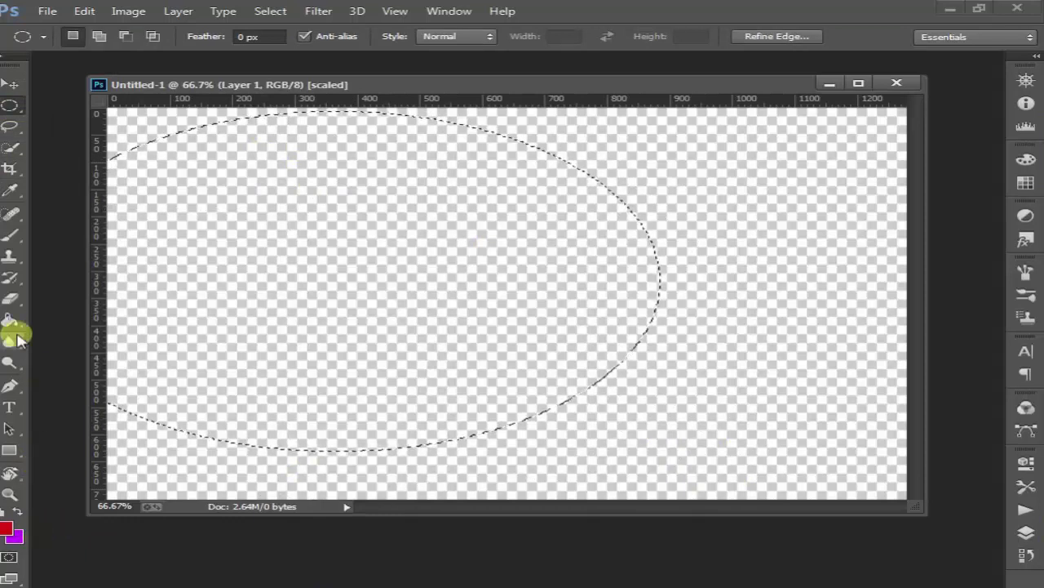
click(10, 319)
click(618, 275)
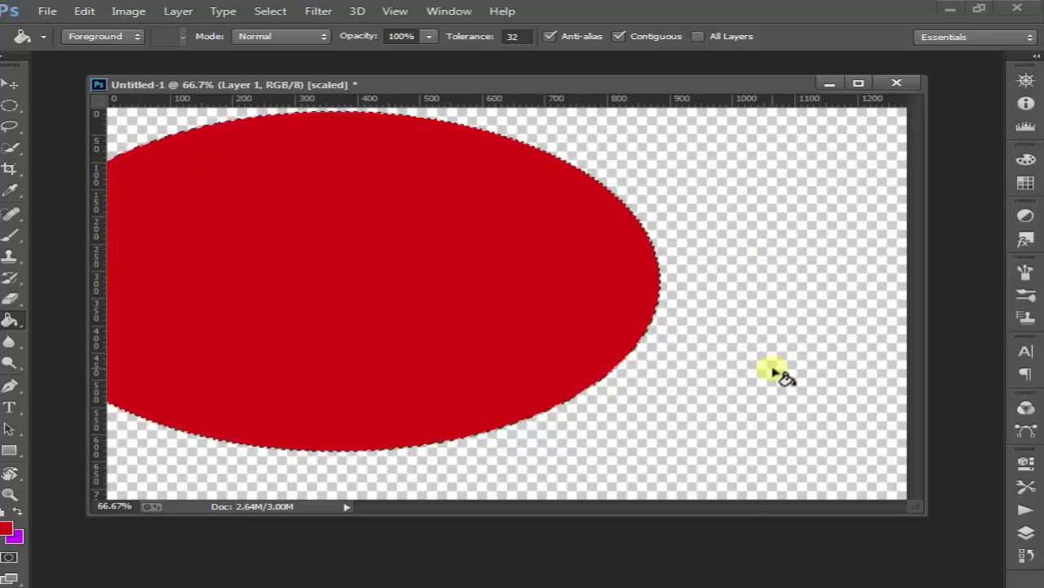
click(560, 270)
click(375, 170)
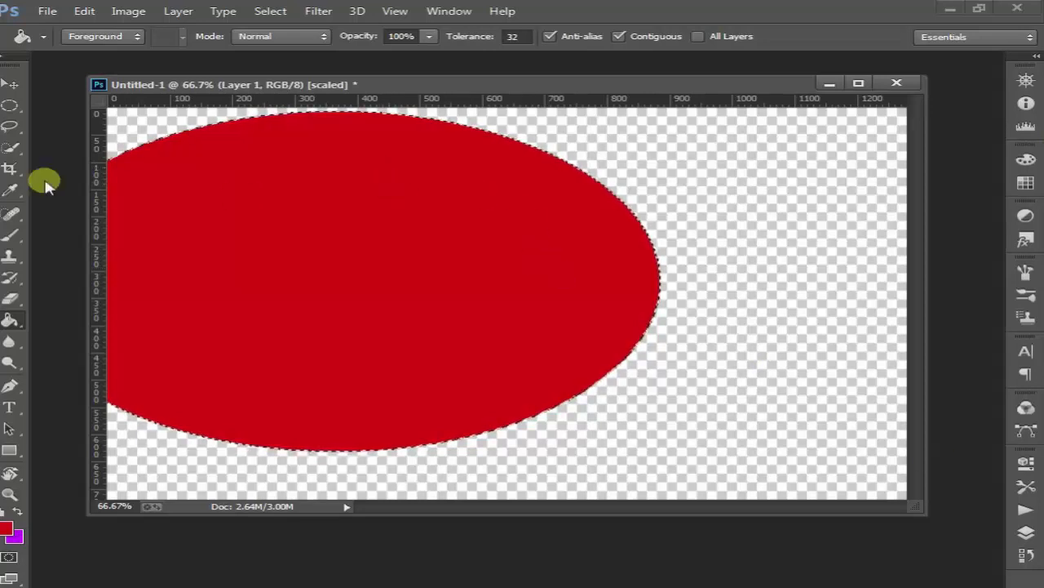
Move the red ellipse right, then close Untitled-1 without saving.
click(9, 84)
mouse_move(156, 217)
mouse_down()
mouse_move(450, 314)
mouse_move(410, 234)
mouse_up()
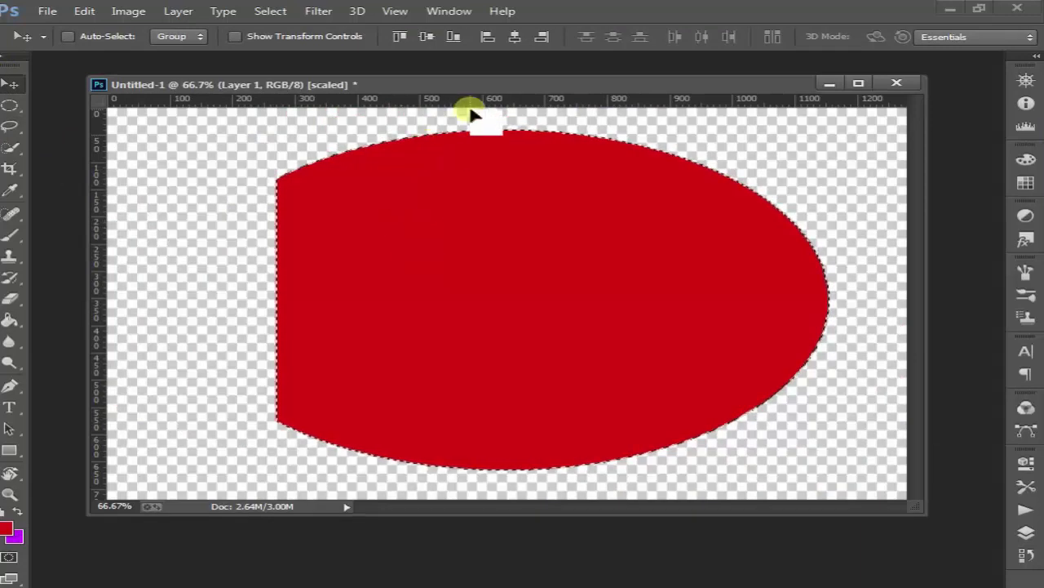
drag(501, 133, 420, 146)
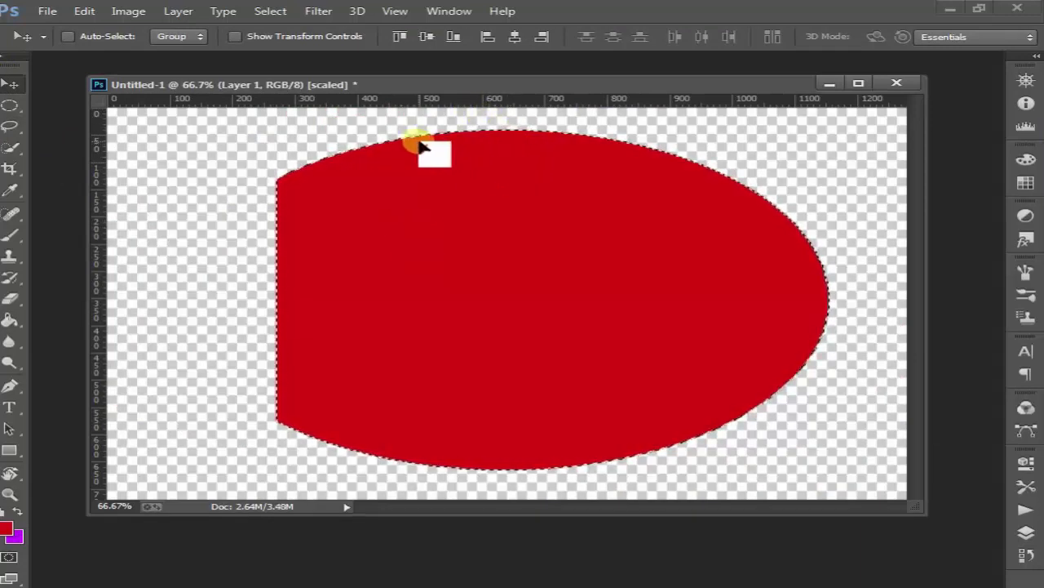
click(896, 82)
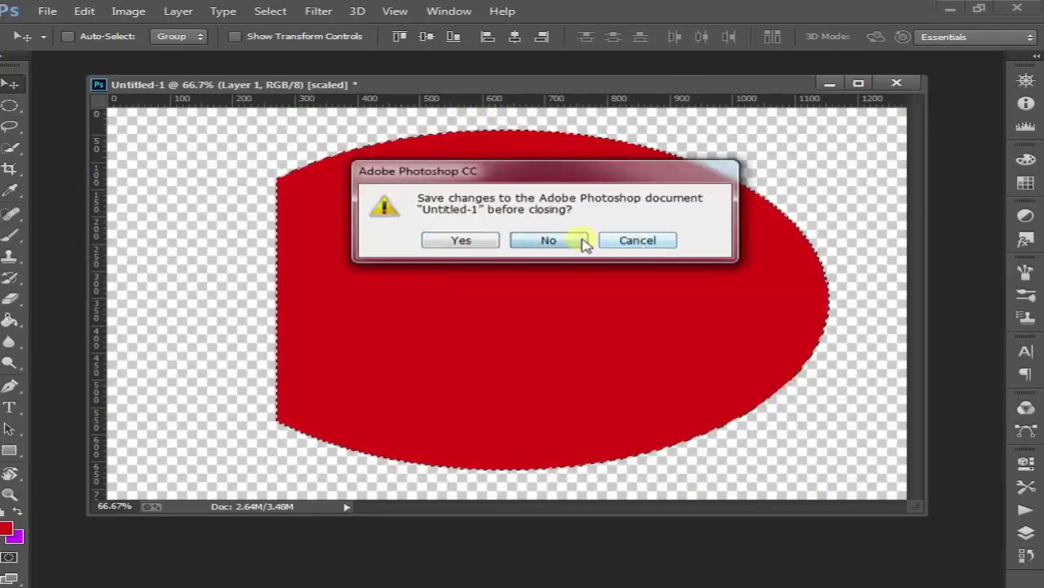
click(582, 241)
click(47, 12)
Start a new 1280 × 720 px document with White background contents.
click(56, 14)
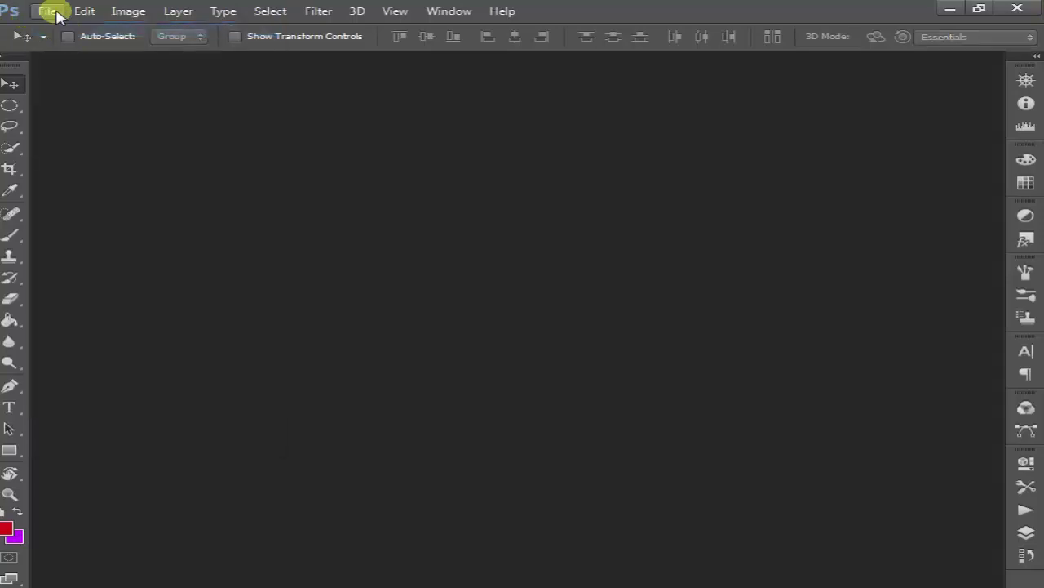
key(ctrl+n)
click(679, 156)
click(56, 15)
click(70, 30)
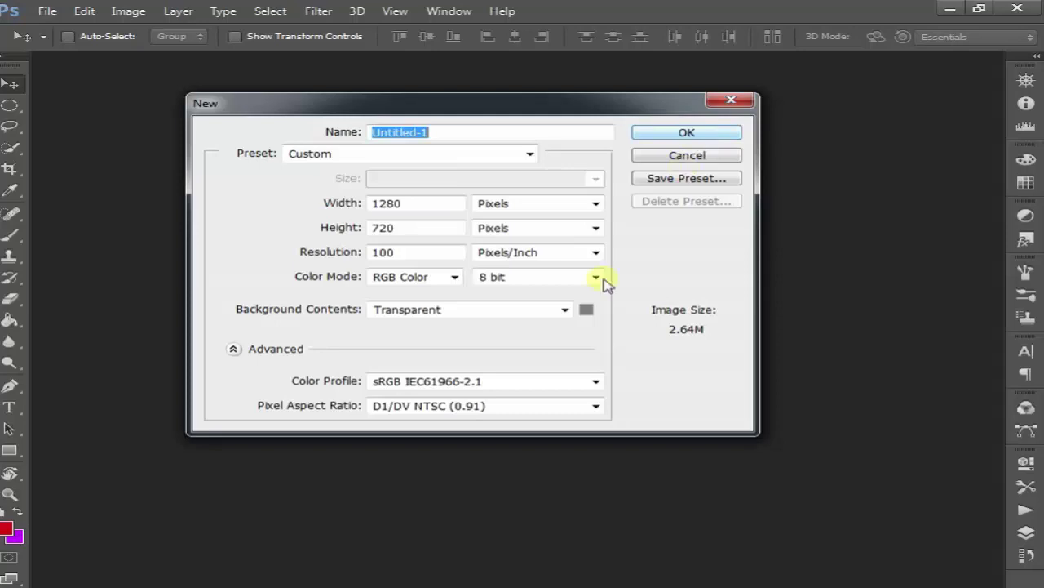
click(514, 310)
click(522, 324)
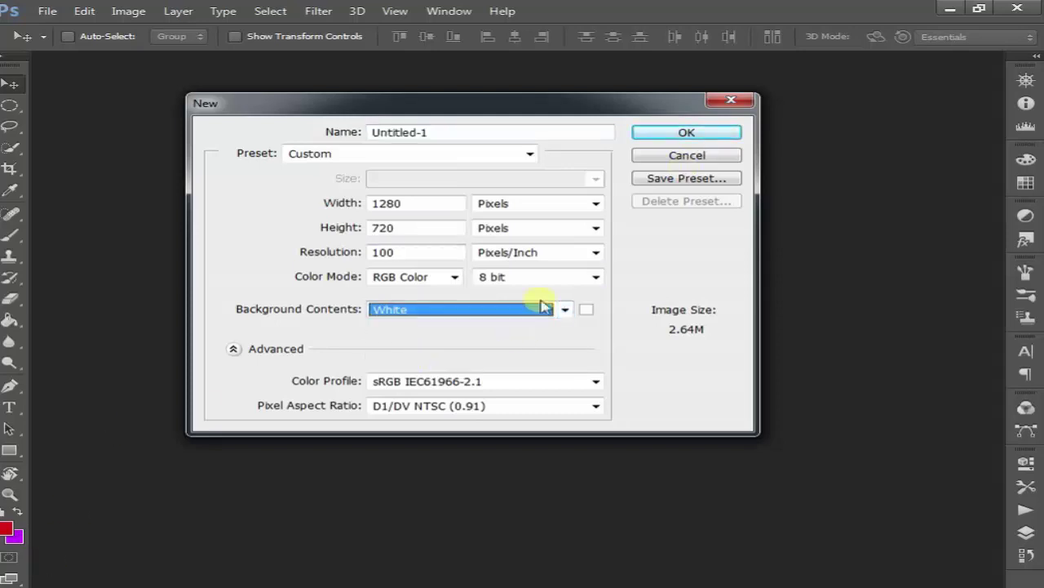
Keep the sRGB IEC61966-2.1 colour profile, create the white document and position its window.
click(235, 352)
click(234, 353)
click(595, 381)
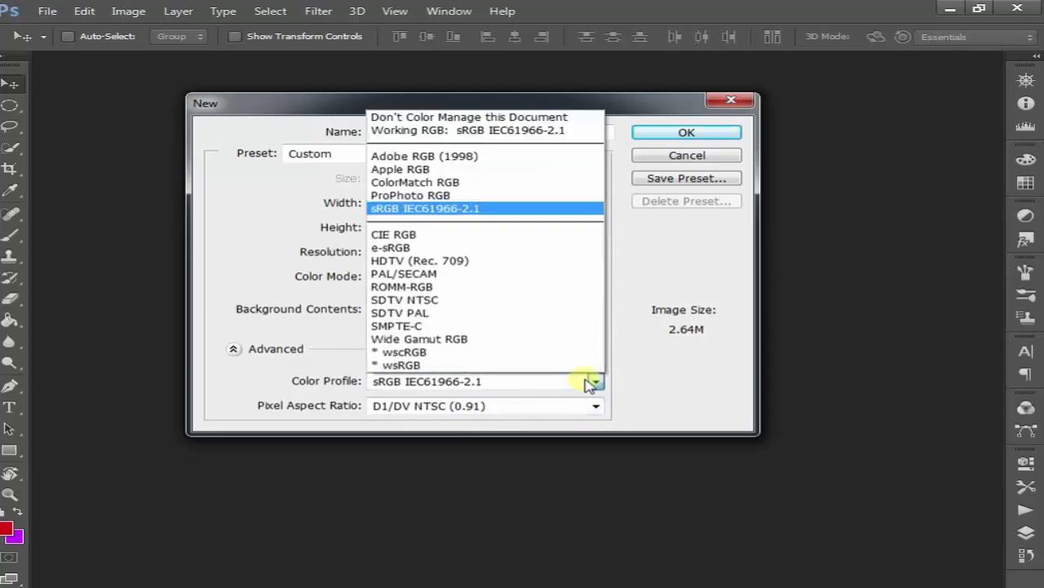
click(589, 384)
click(232, 351)
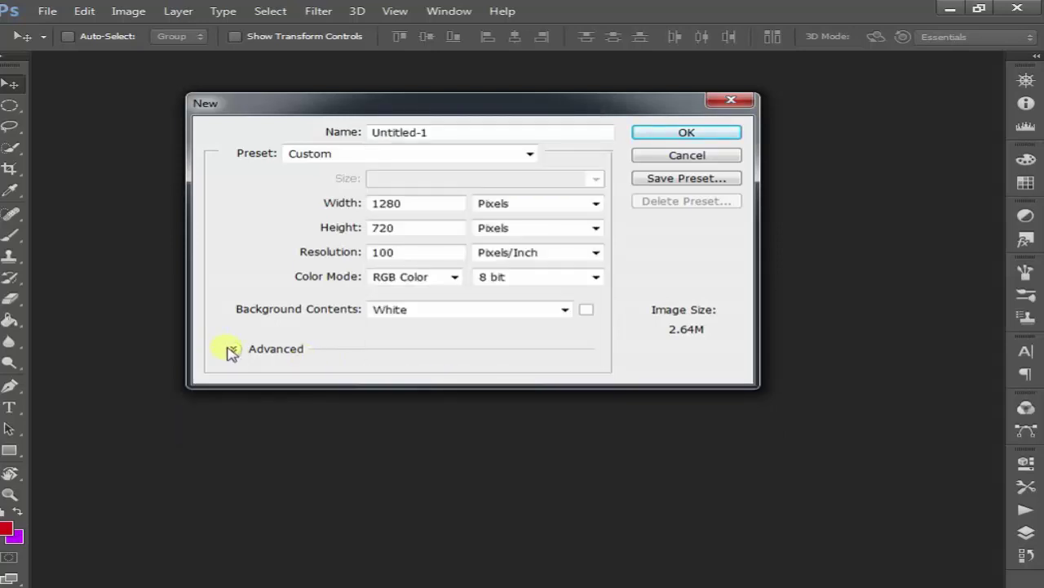
click(686, 133)
drag(426, 51, 531, 89)
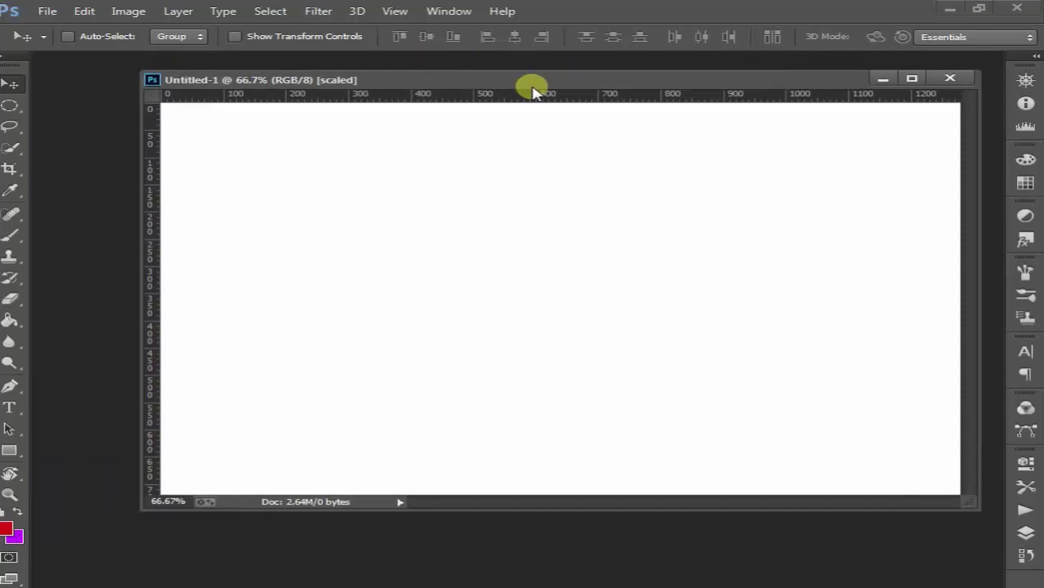
click(47, 12)
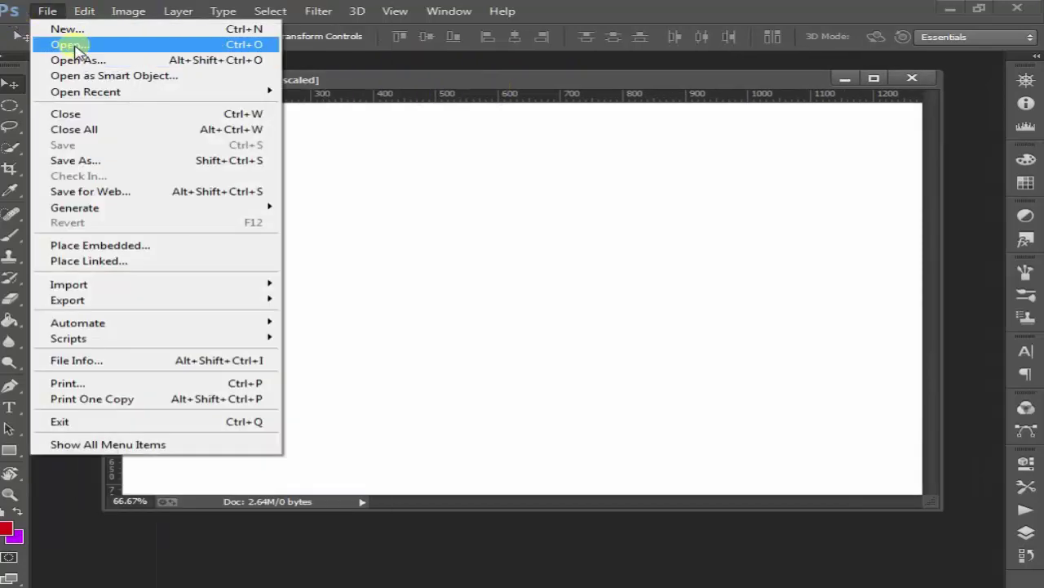
Close the blank Untitled-1 and open 'introduvtion logo copy.jpg'.
click(904, 76)
click(910, 77)
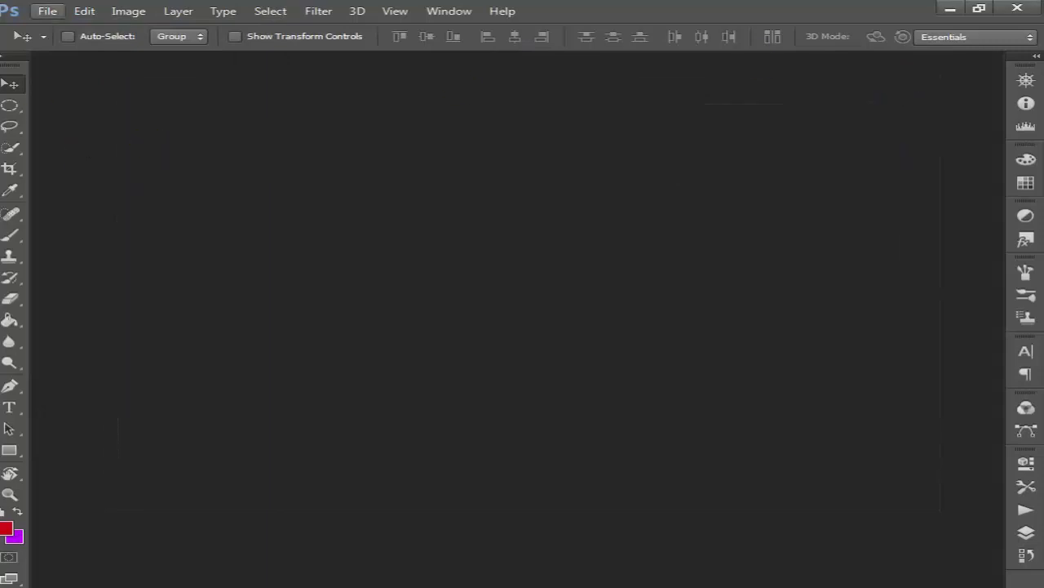
click(47, 12)
click(57, 49)
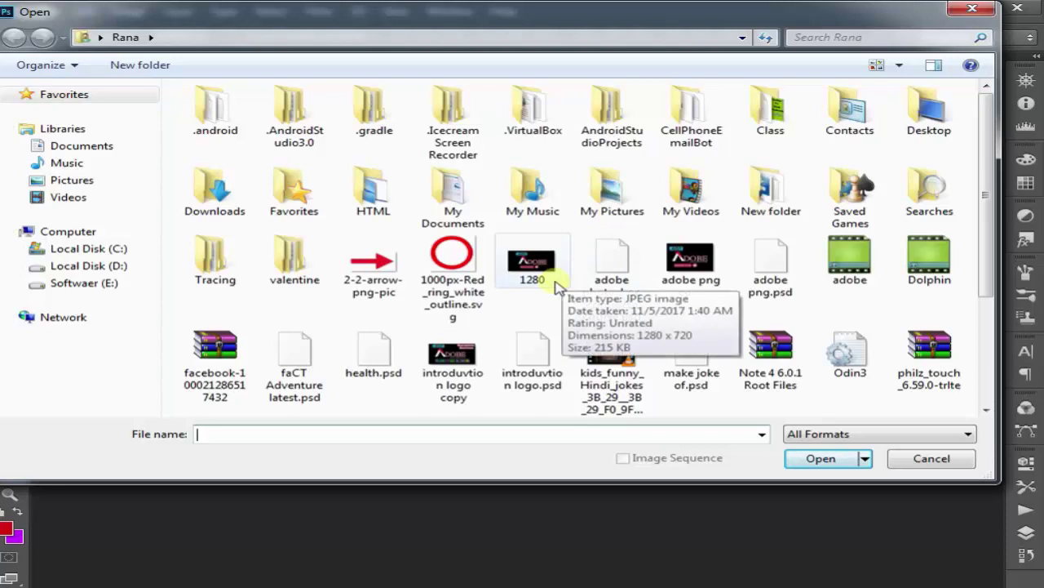
double_click(449, 351)
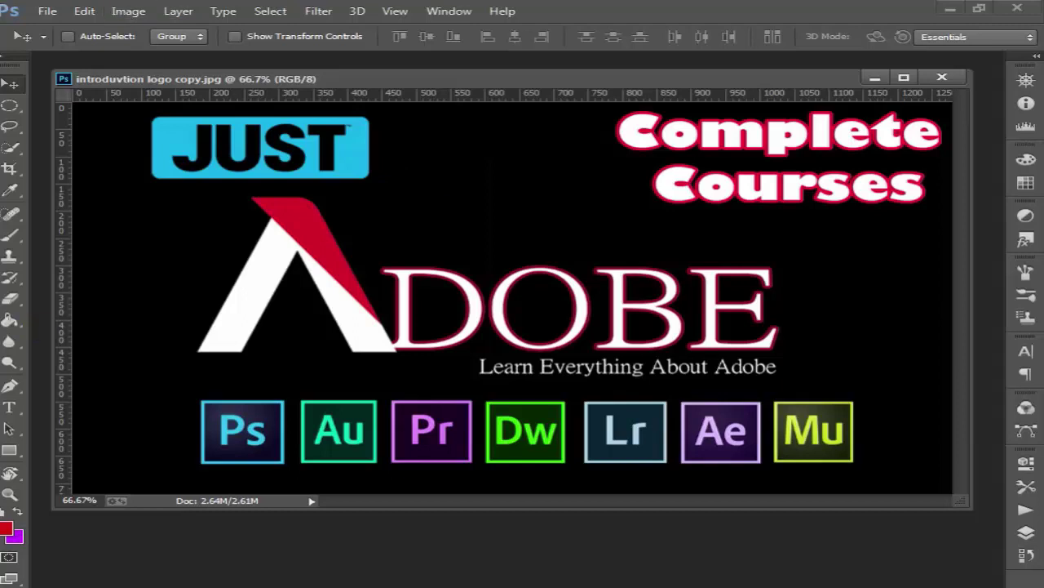
click(48, 10)
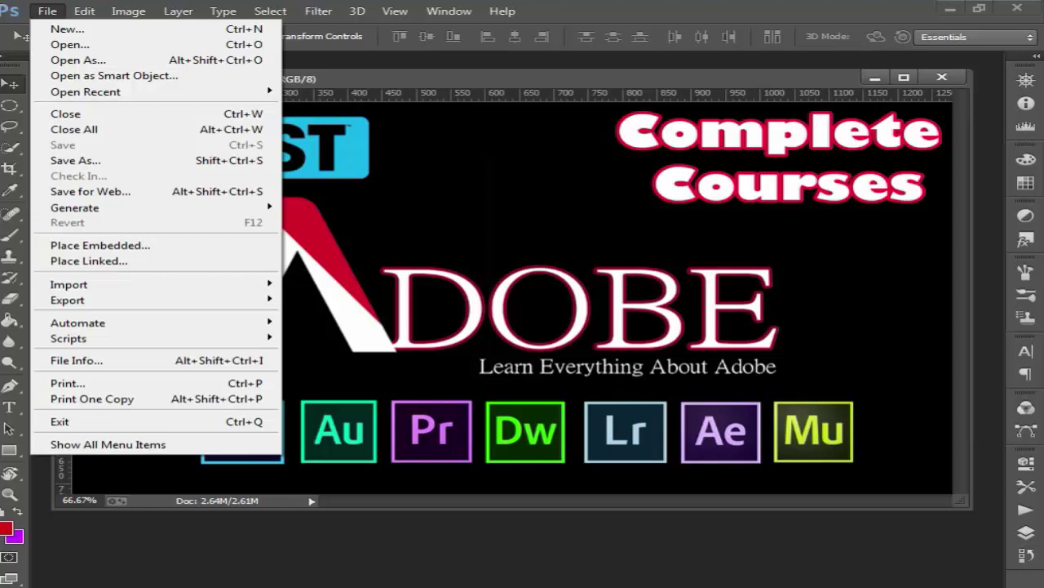
Try opening 'adobe png copy' as a Photoshop file and dismiss the invalid-document errors.
click(56, 63)
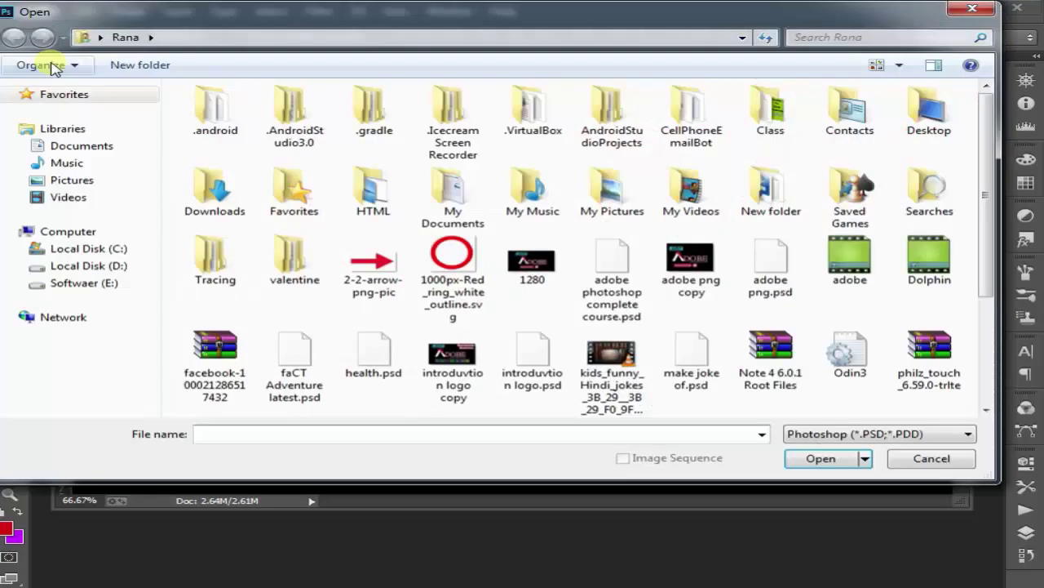
click(692, 277)
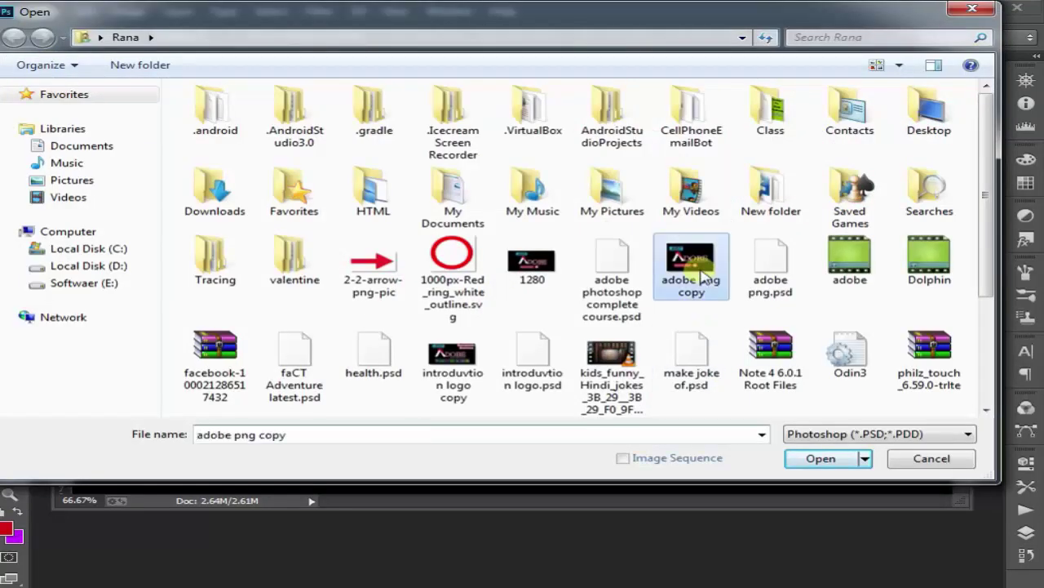
click(818, 459)
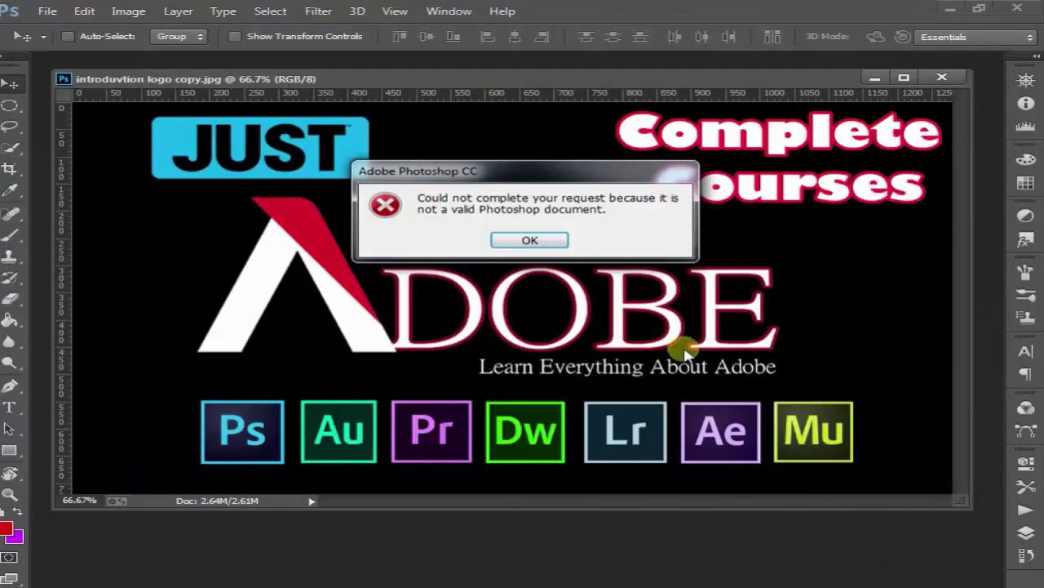
click(532, 242)
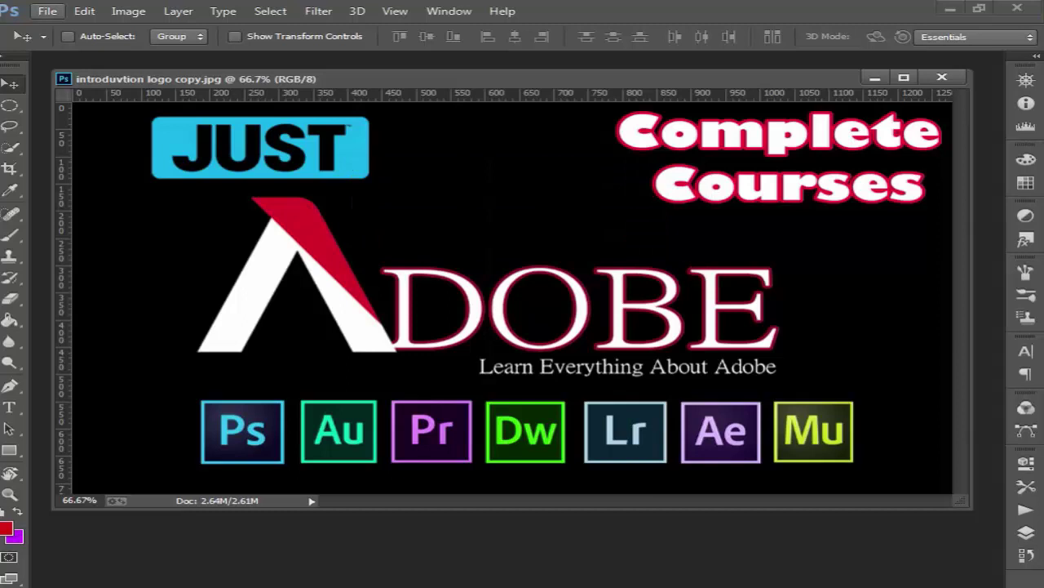
click(48, 12)
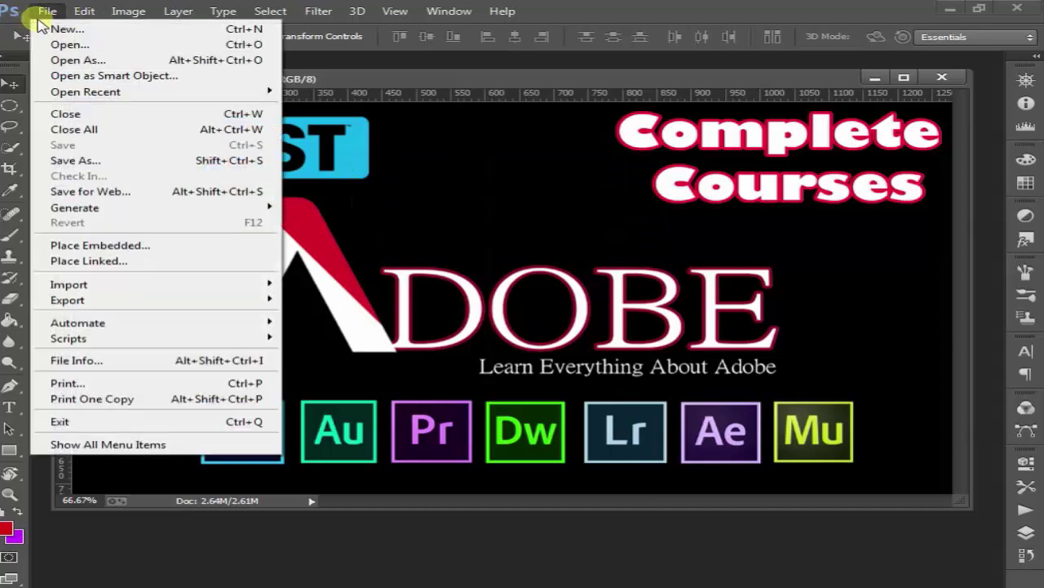
click(78, 61)
double_click(526, 255)
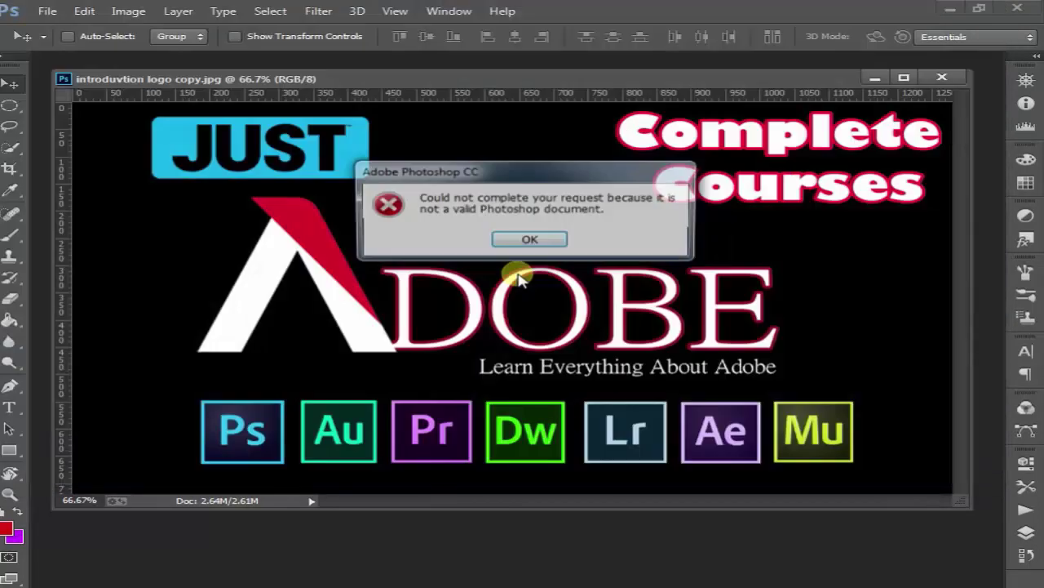
click(522, 243)
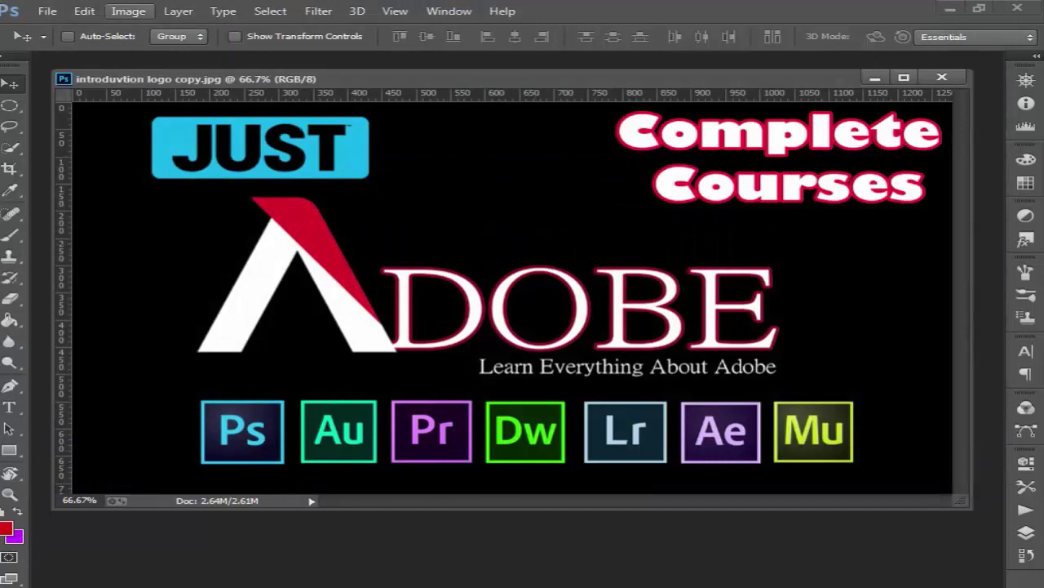
Cancel the Open dialogs and close the introduvtion logo copy.jpg document.
click(54, 12)
click(61, 42)
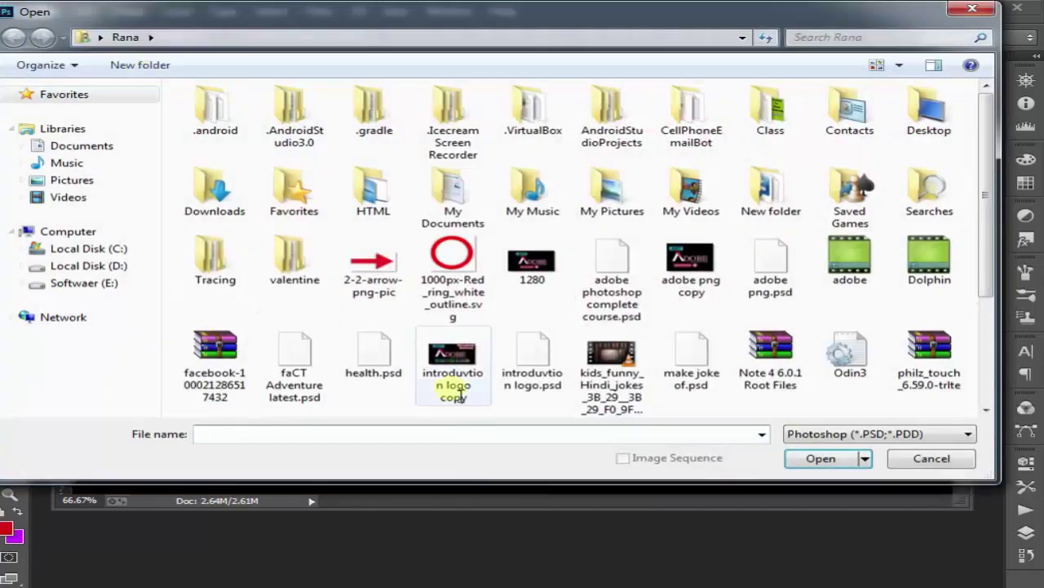
click(930, 458)
click(48, 11)
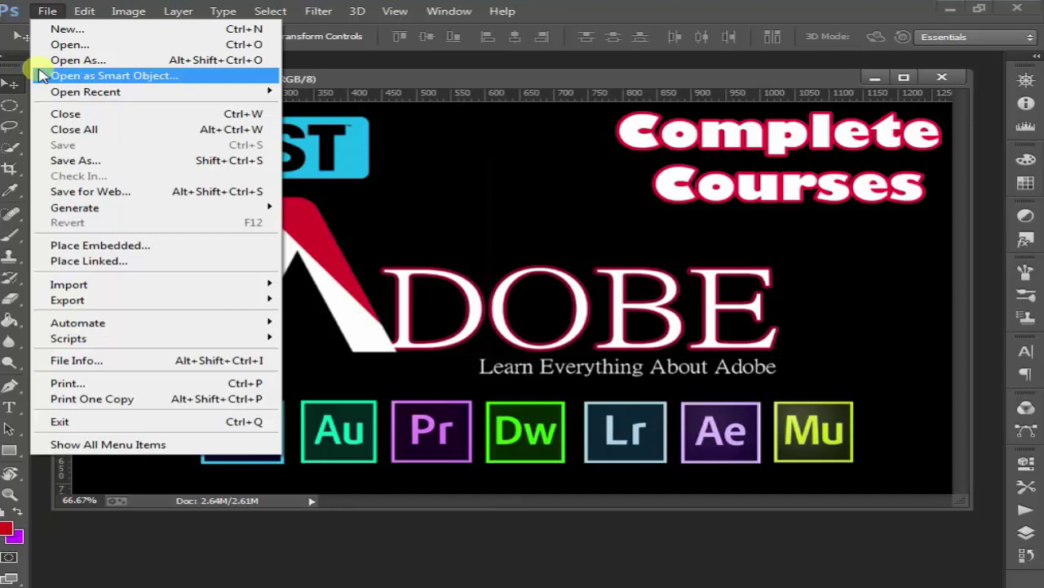
click(713, 568)
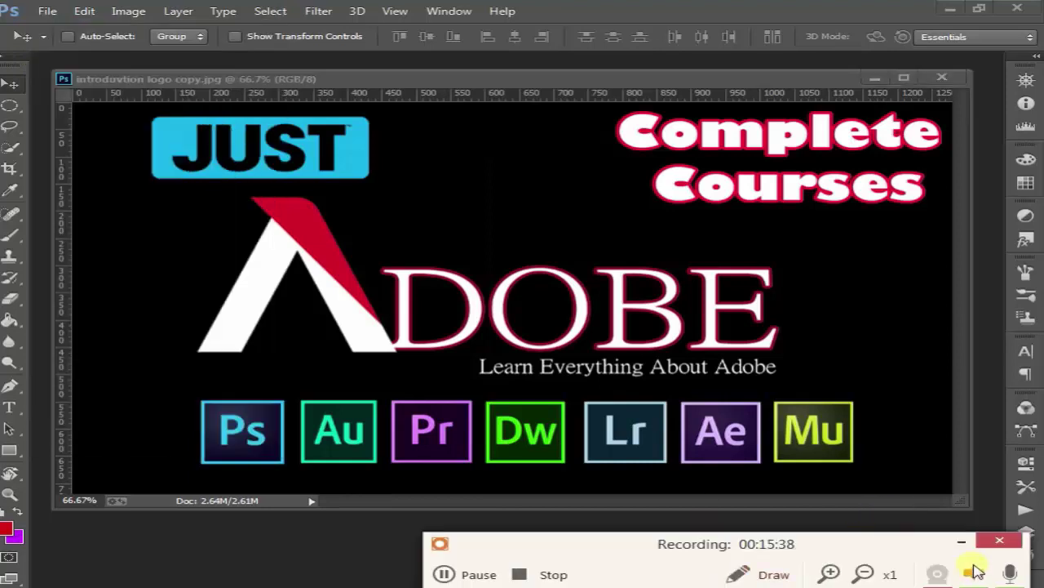
click(45, 11)
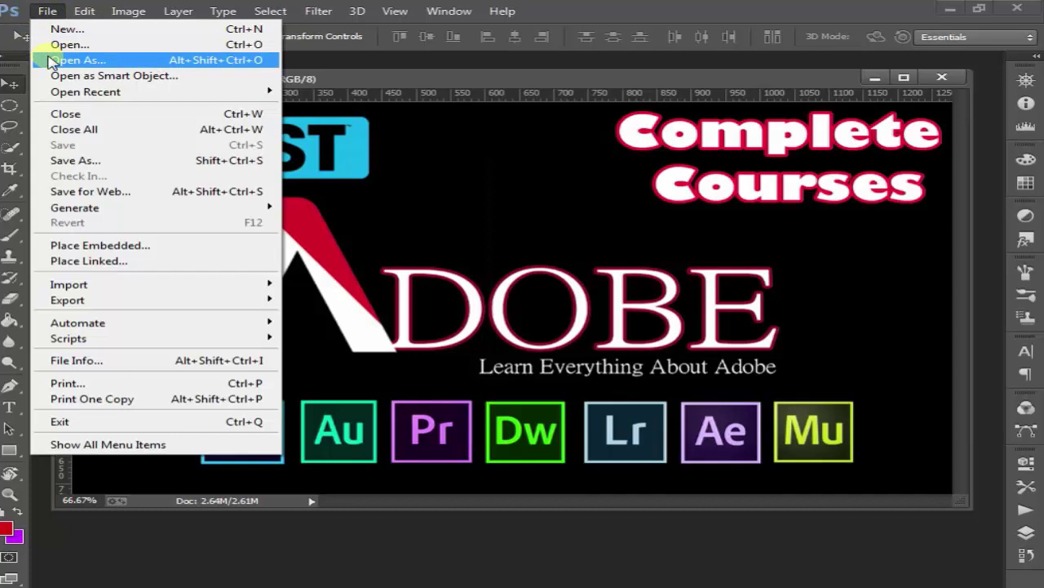
click(77, 60)
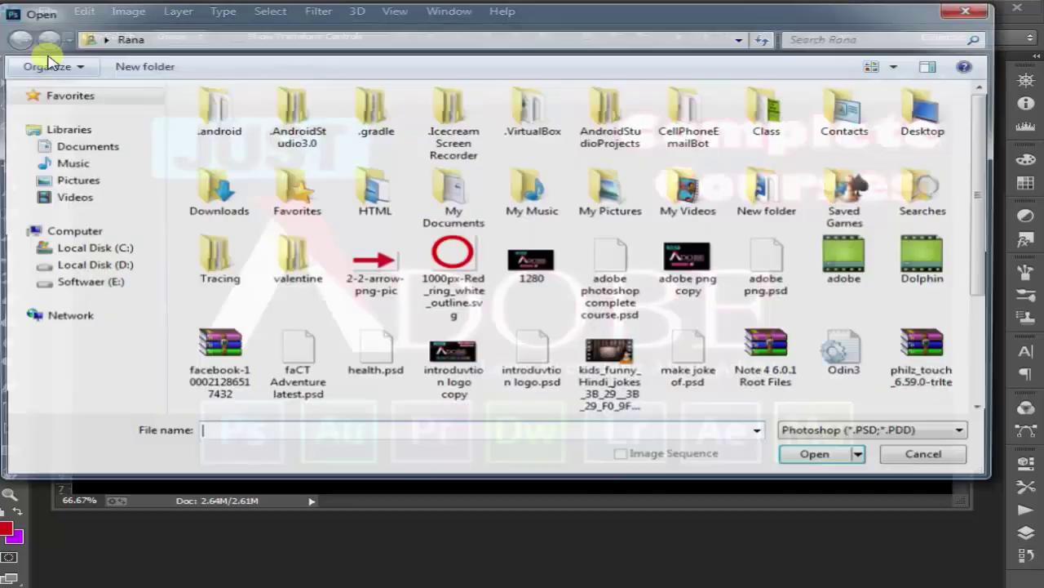
click(926, 457)
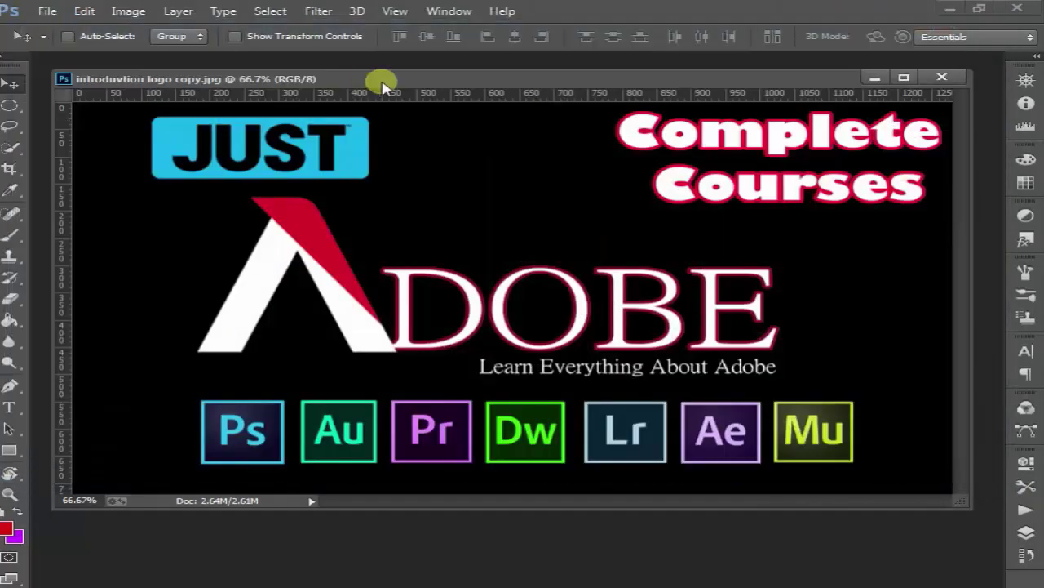
click(943, 77)
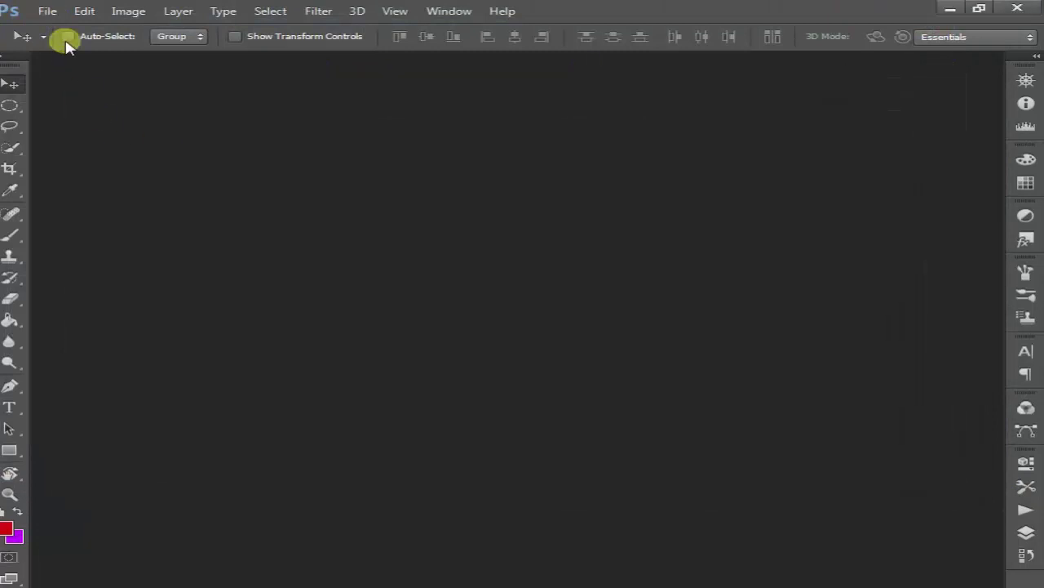
click(48, 11)
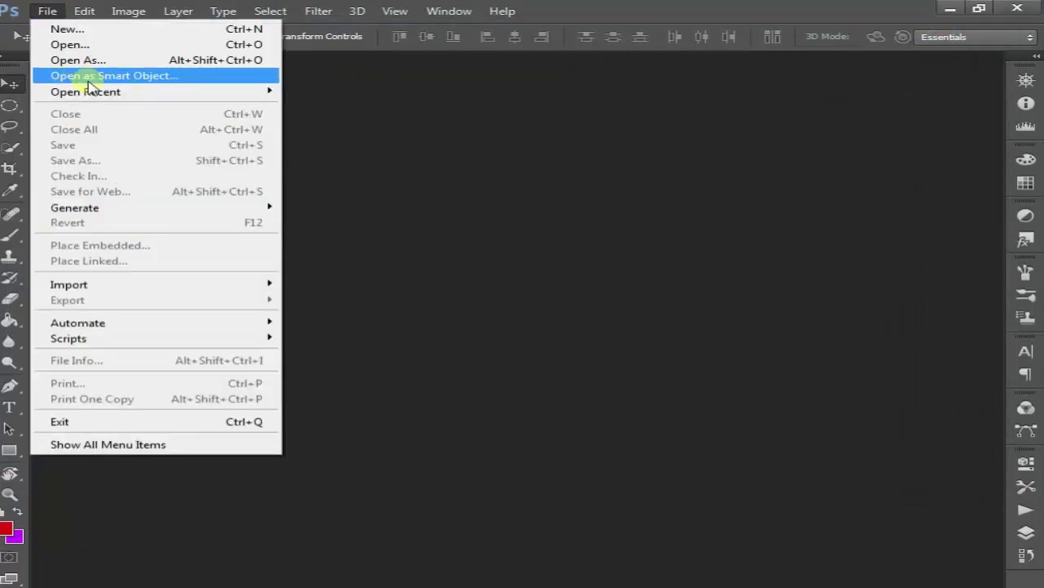
Open the 1280 file as a Smart Object.
click(66, 76)
click(548, 249)
double_click(549, 249)
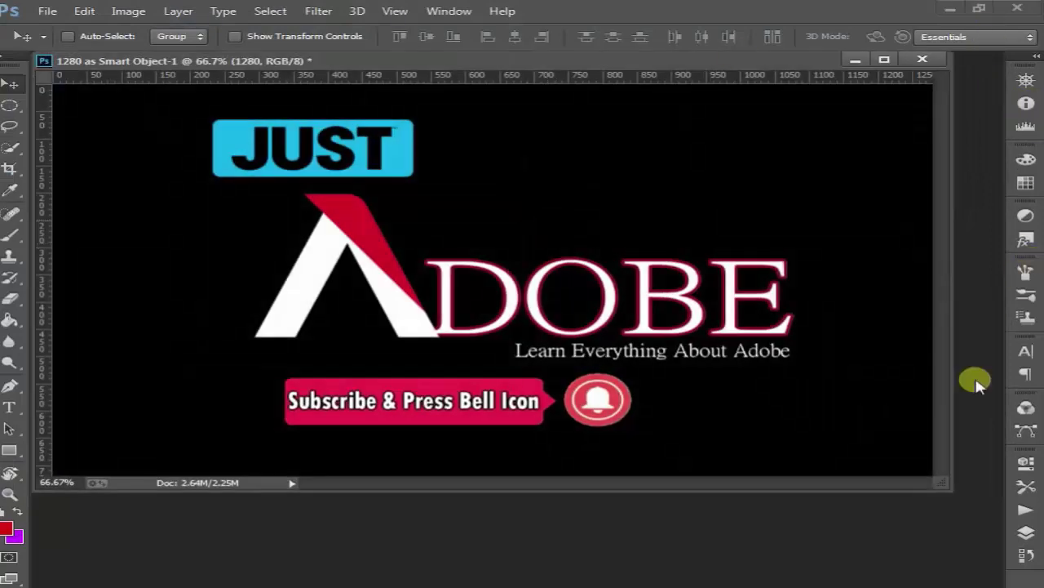
key(F7)
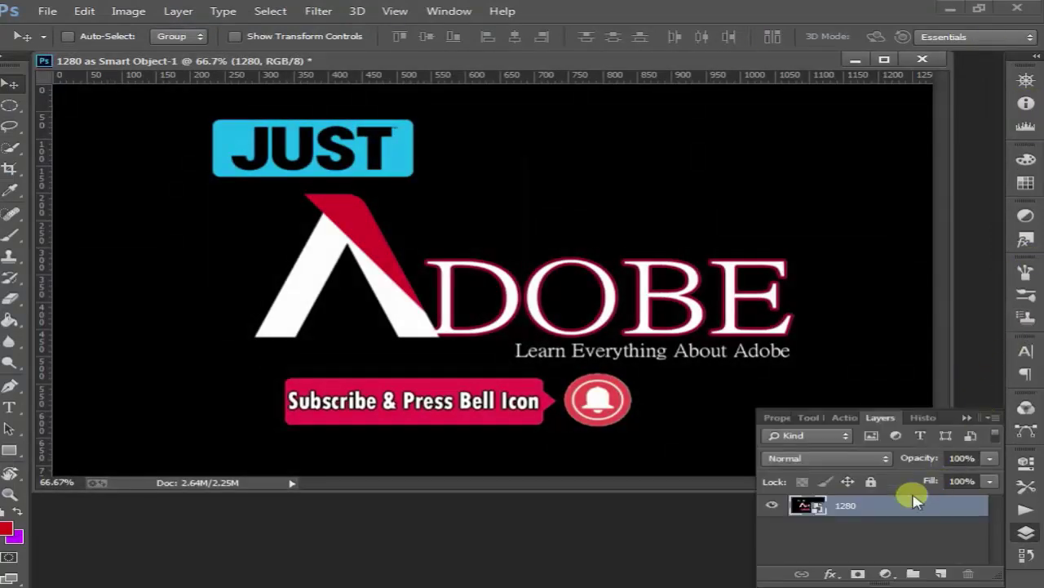
Rearrange the side panels and document window, then show the Layers panel.
click(1036, 57)
click(1035, 59)
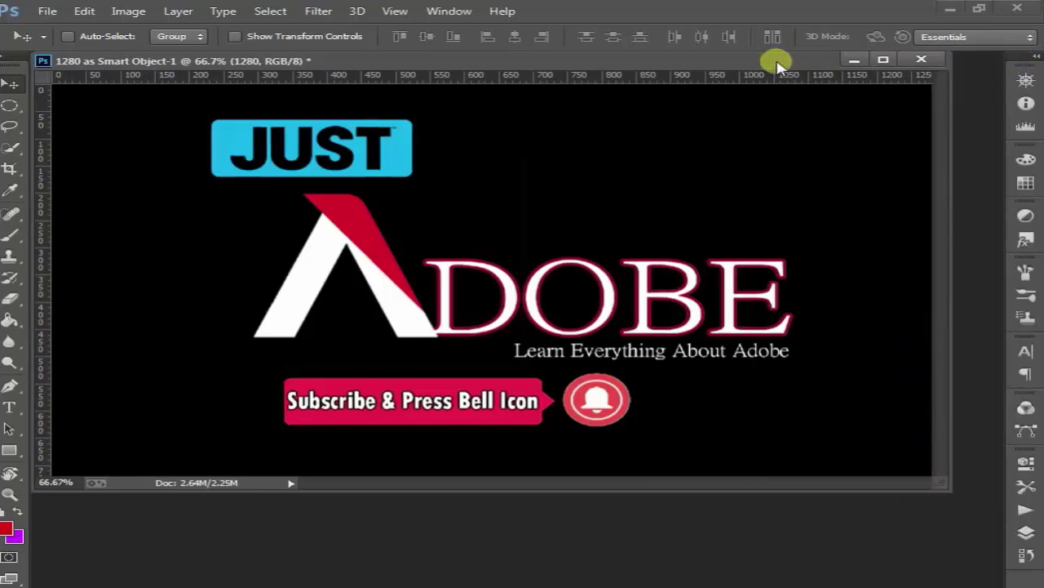
drag(777, 64, 645, 92)
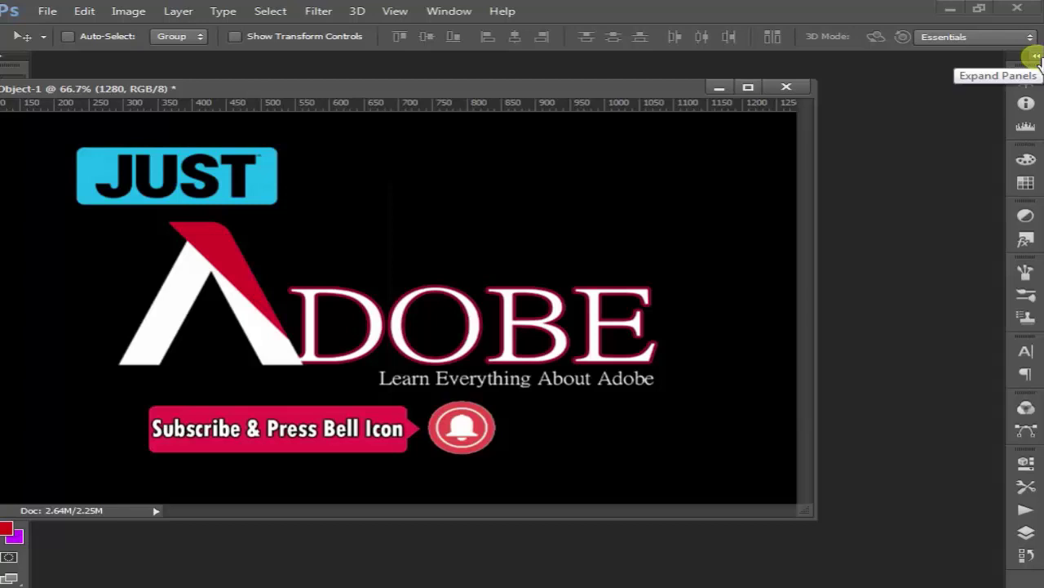
click(1035, 56)
mouse_move(626, 92)
mouse_down()
mouse_move(369, 443)
mouse_move(757, 129)
mouse_up()
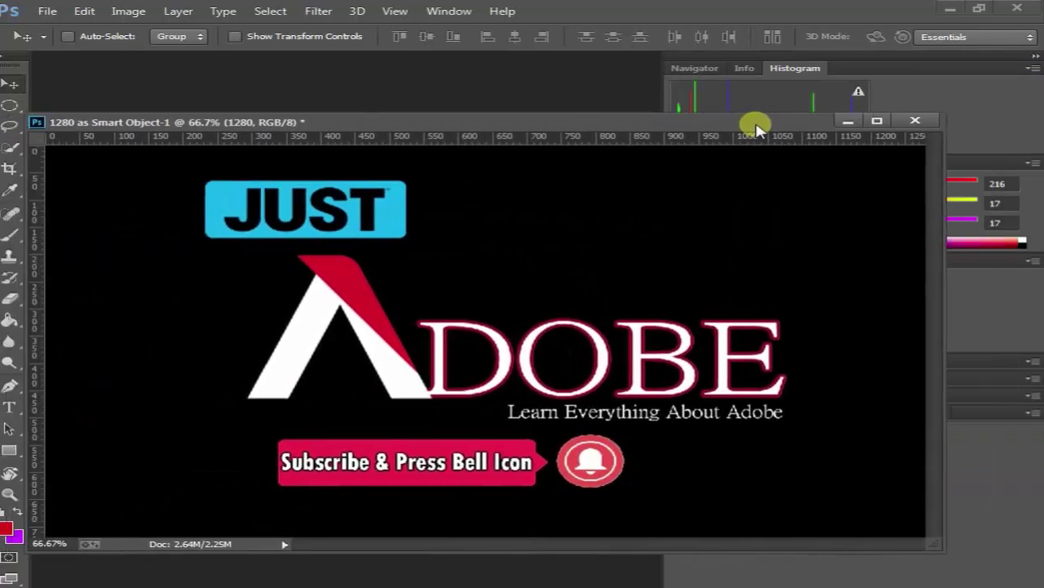
click(1035, 55)
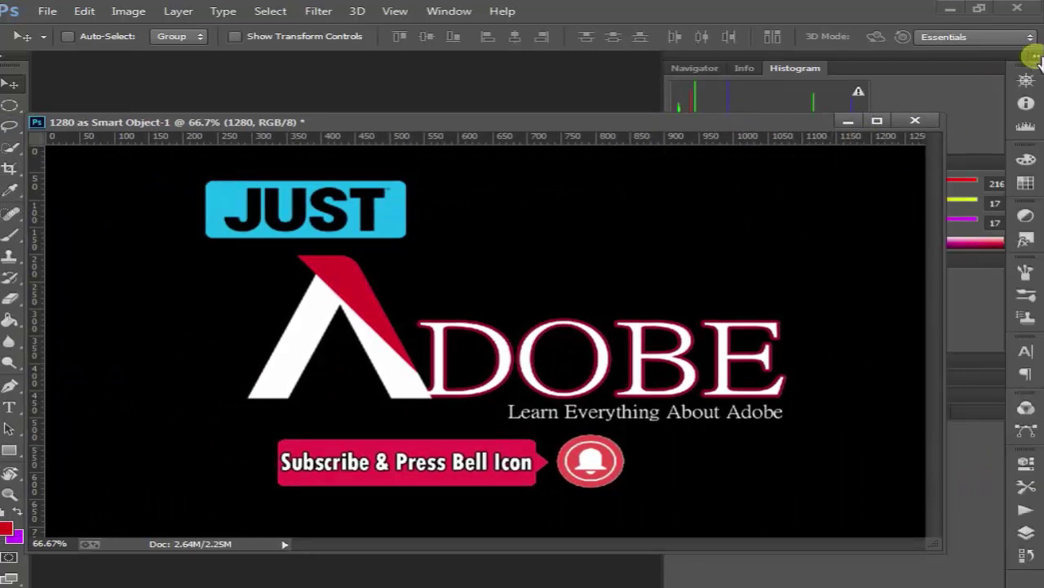
drag(772, 124, 807, 96)
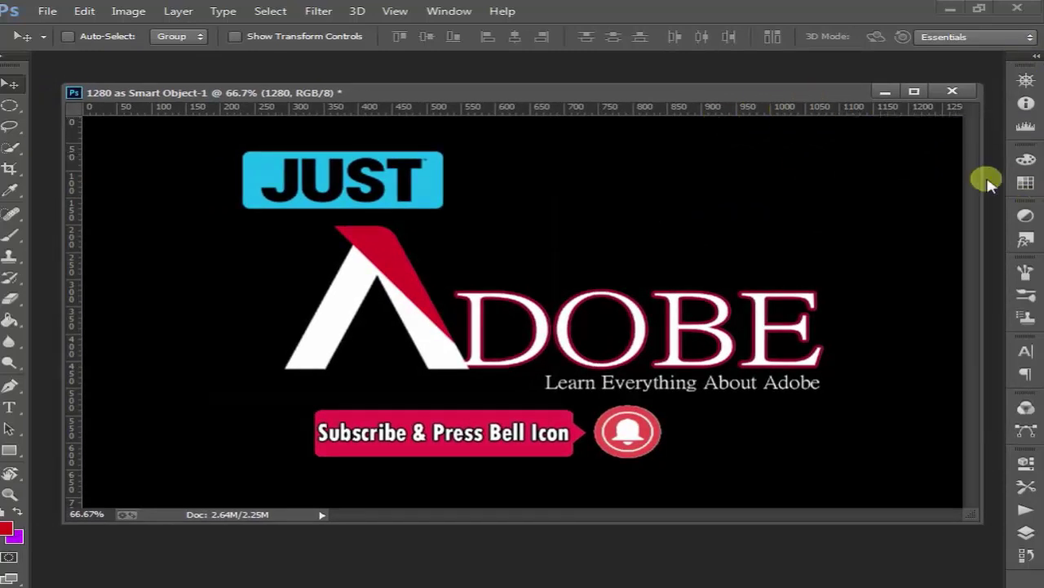
key(F7)
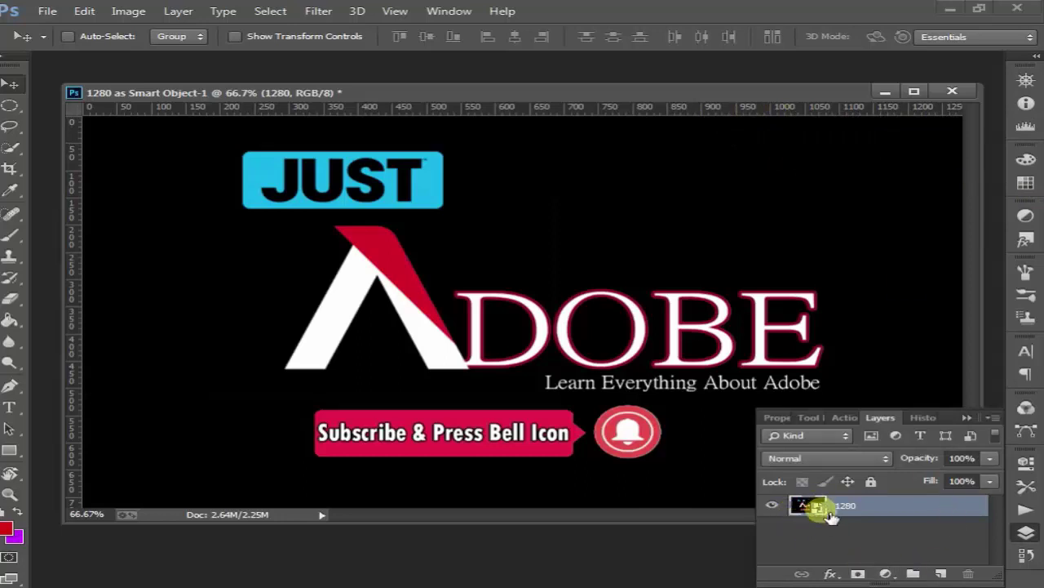
Open the introduvtion logo copy image, then close it again.
click(46, 10)
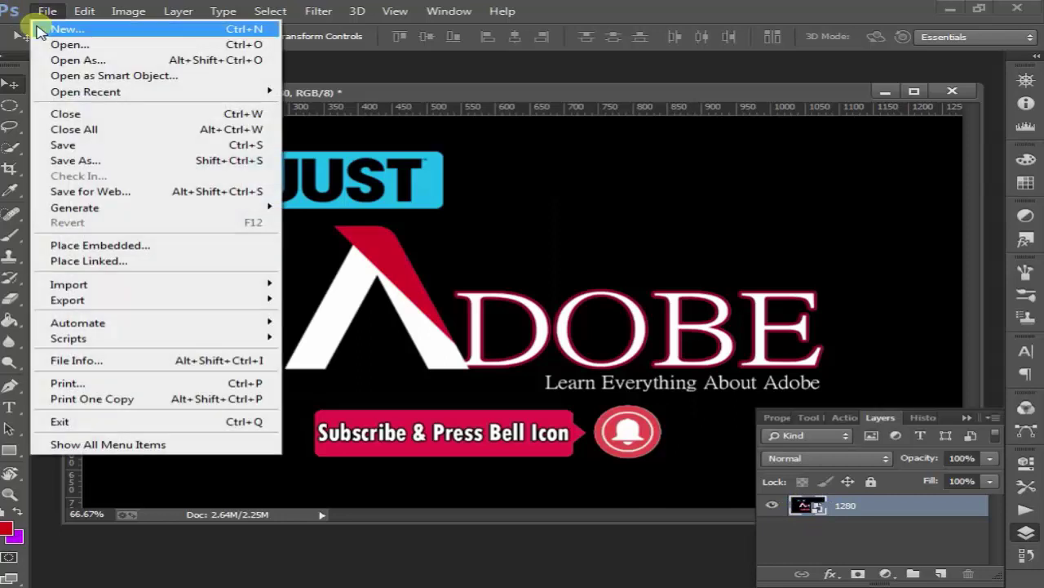
click(49, 44)
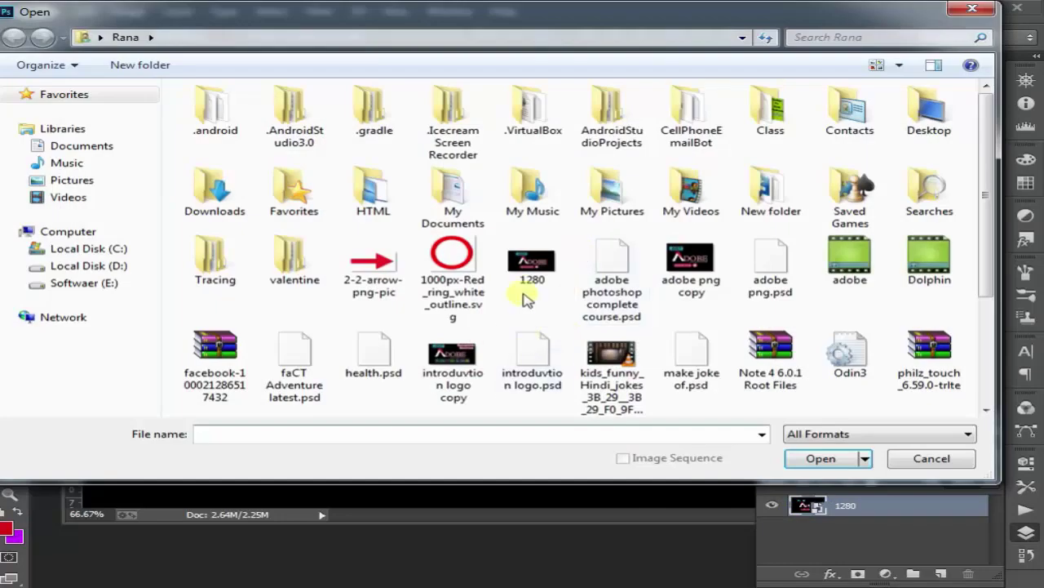
click(461, 359)
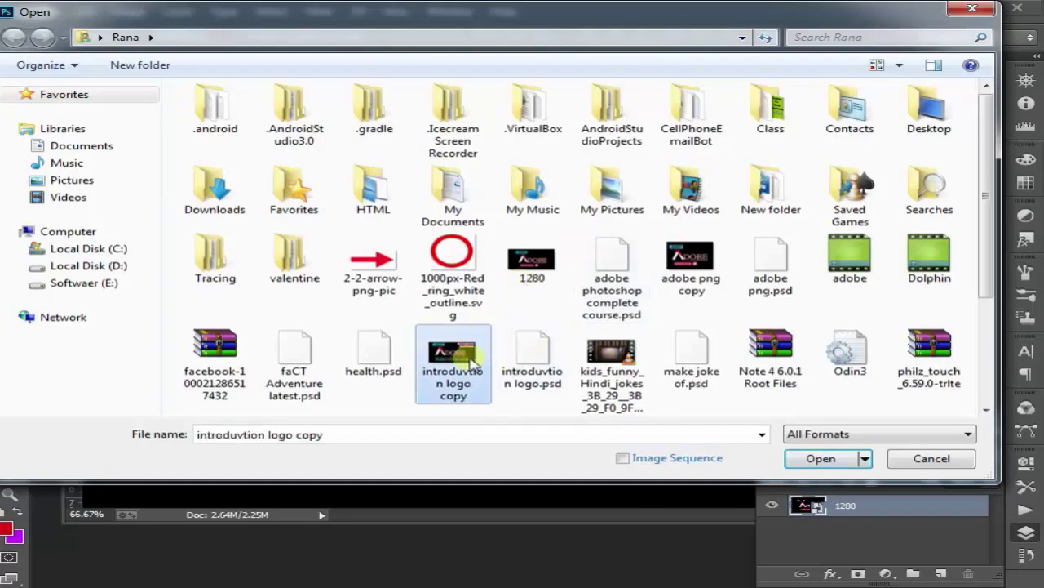
double_click(473, 359)
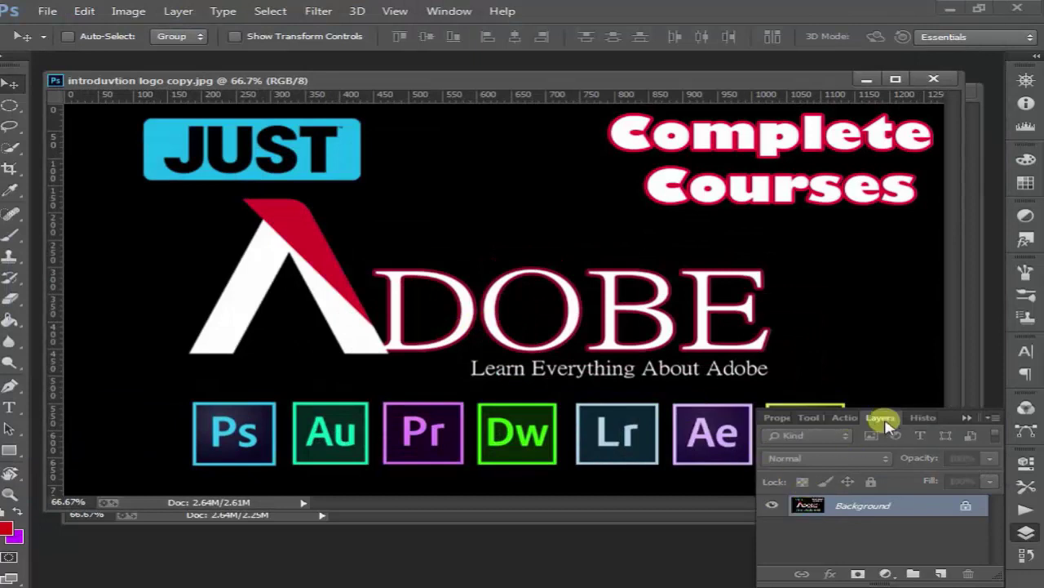
click(934, 78)
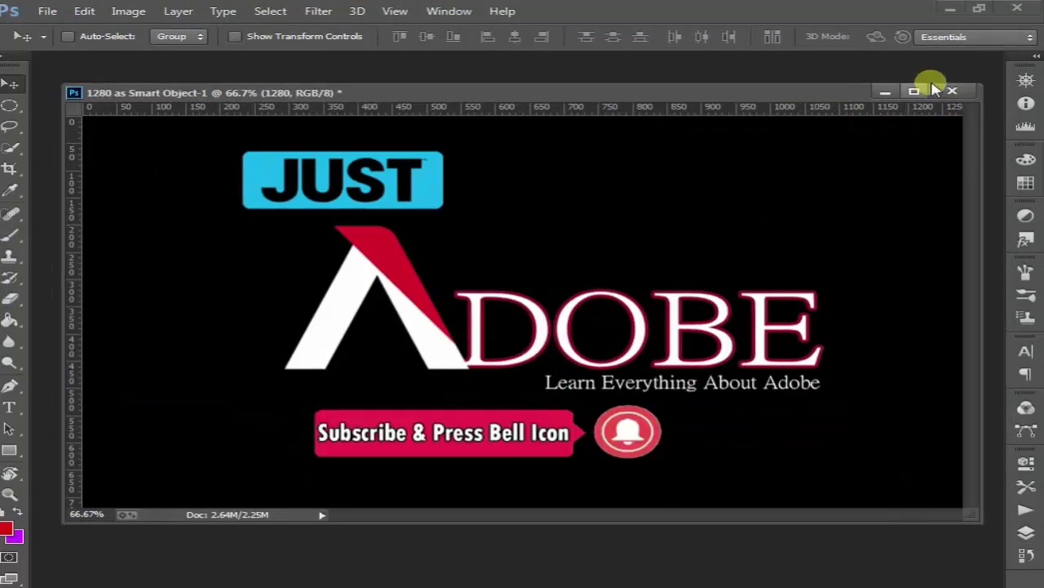
Reopen the logo copy and drag its Background layer onto the 1280 canvas.
click(46, 11)
click(84, 45)
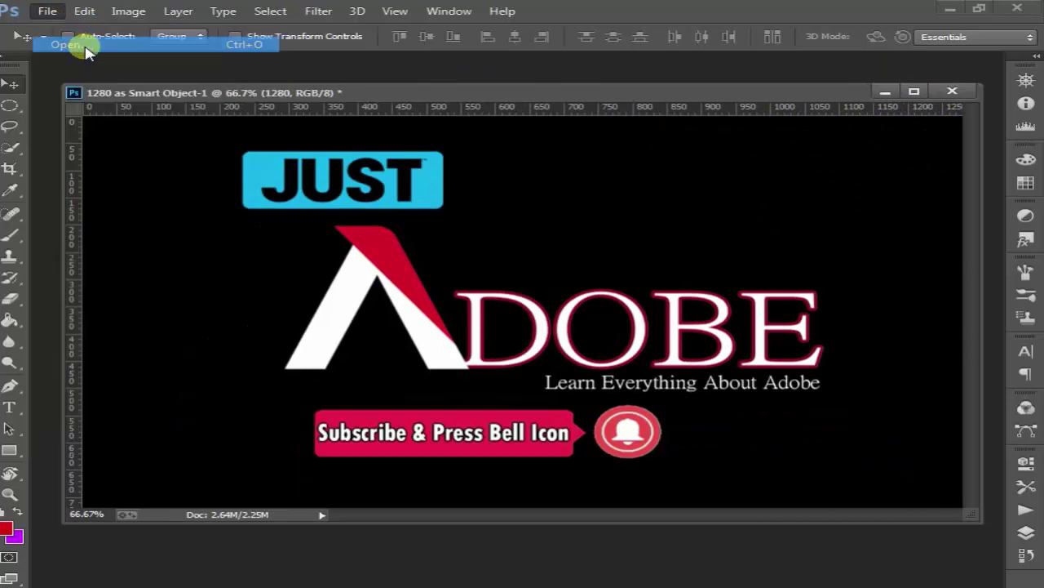
click(377, 363)
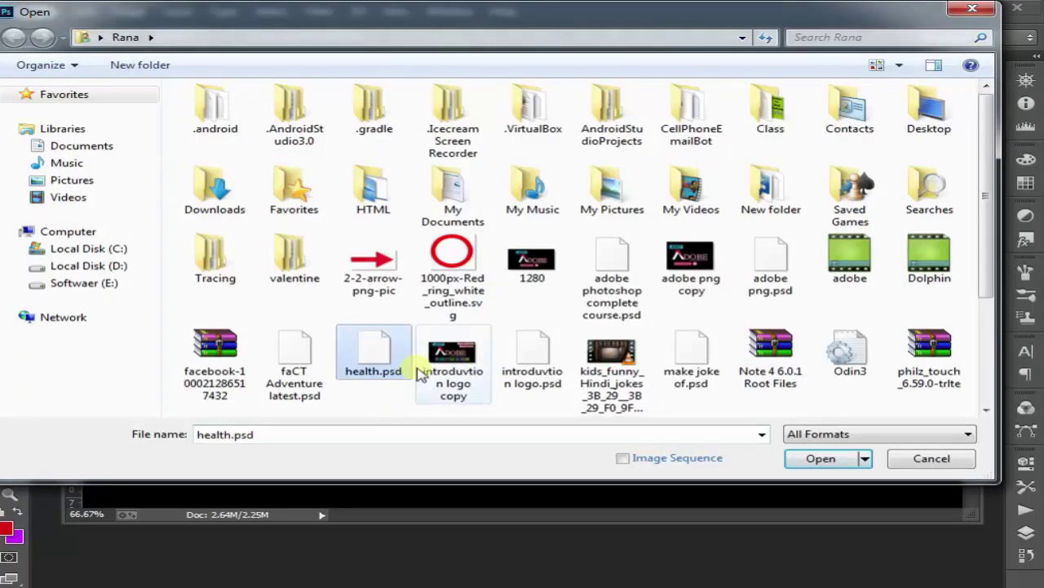
double_click(447, 363)
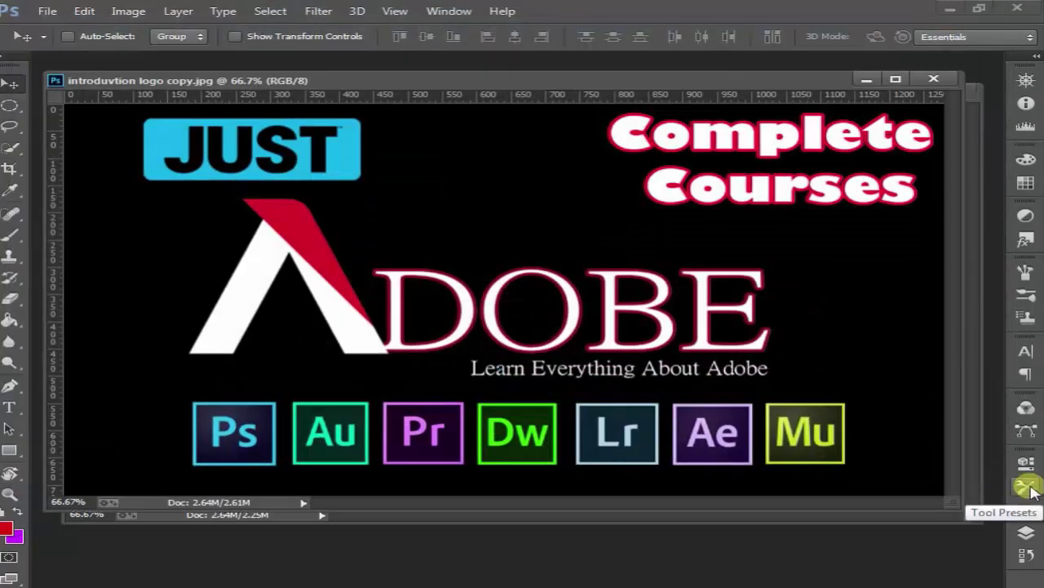
click(1026, 531)
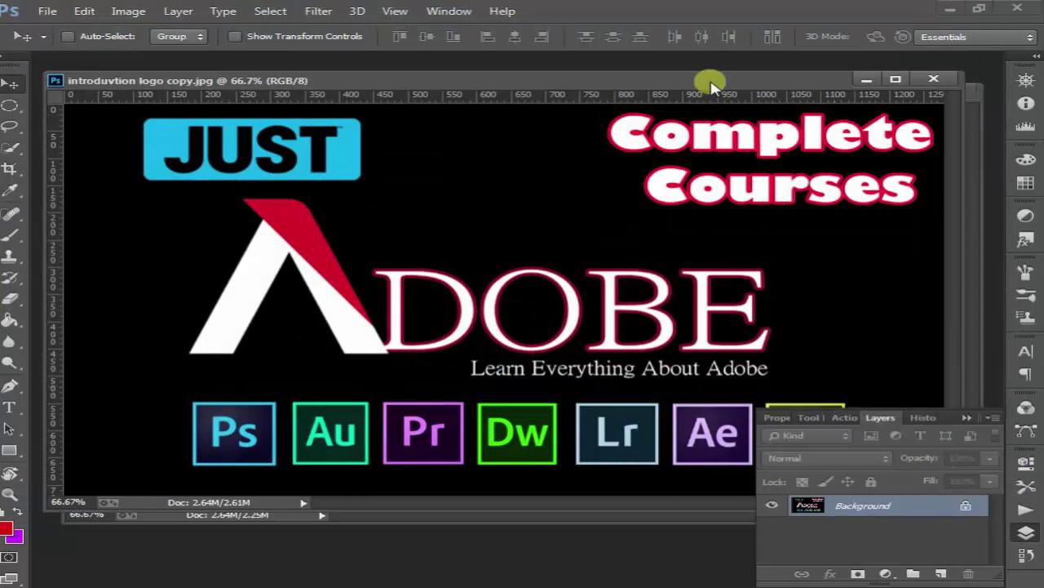
drag(709, 81, 663, 135)
drag(831, 525, 759, 126)
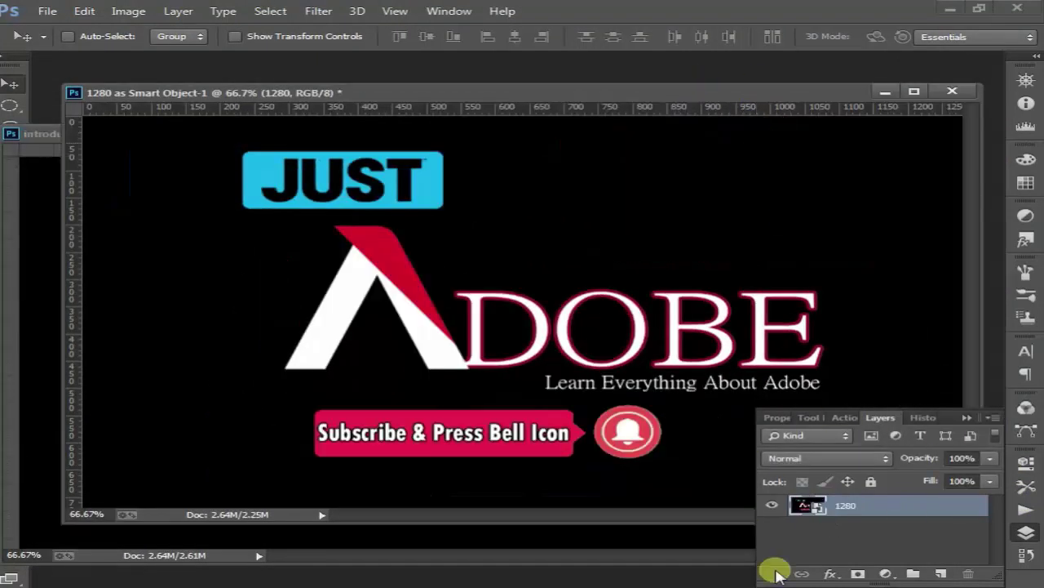
drag(759, 127, 705, 114)
Dismiss the Units & Rulers preferences and close the logo copy document.
double_click(706, 113)
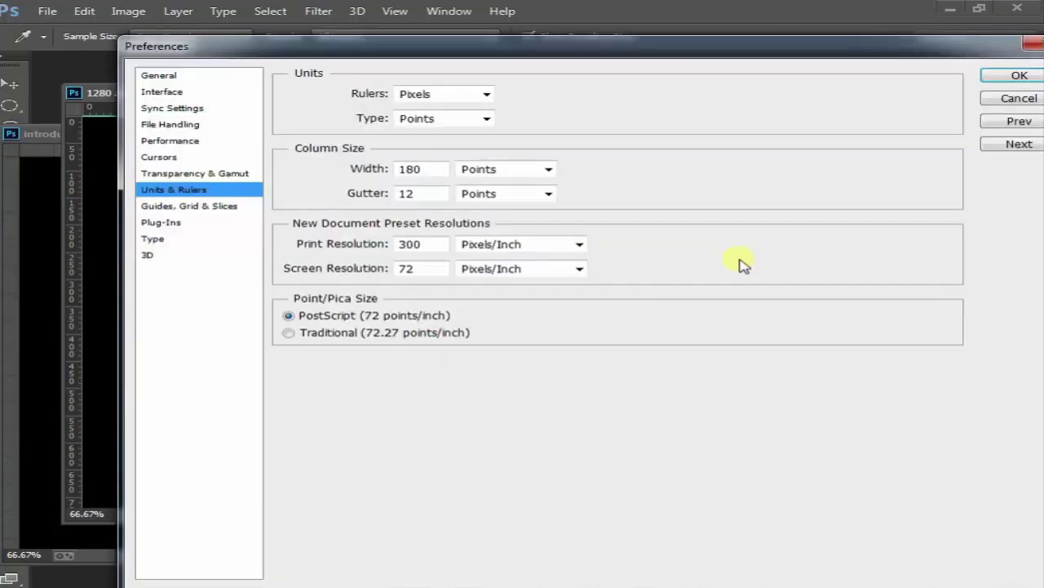
click(1017, 99)
click(60, 142)
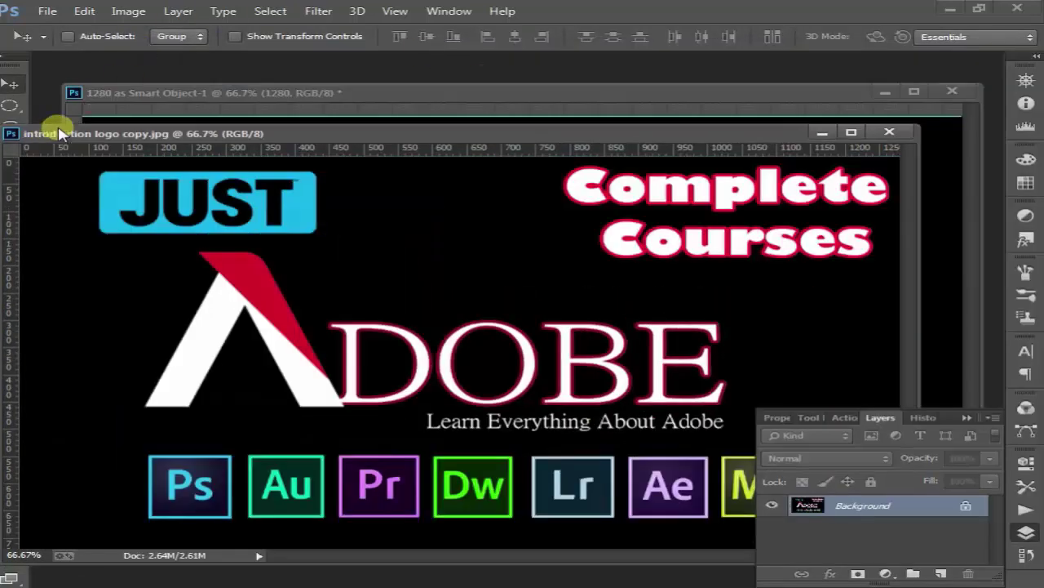
click(892, 133)
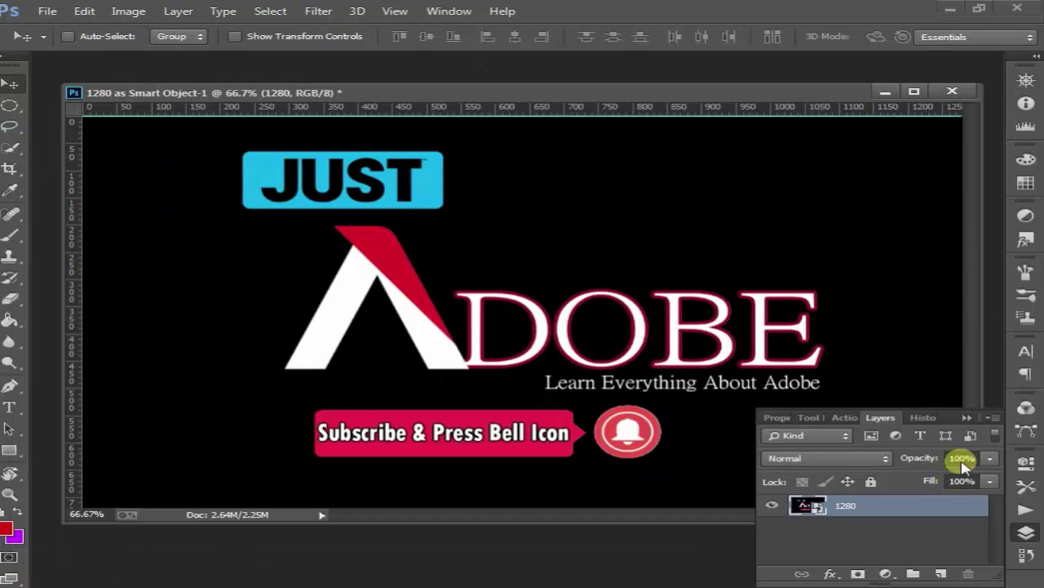
click(967, 417)
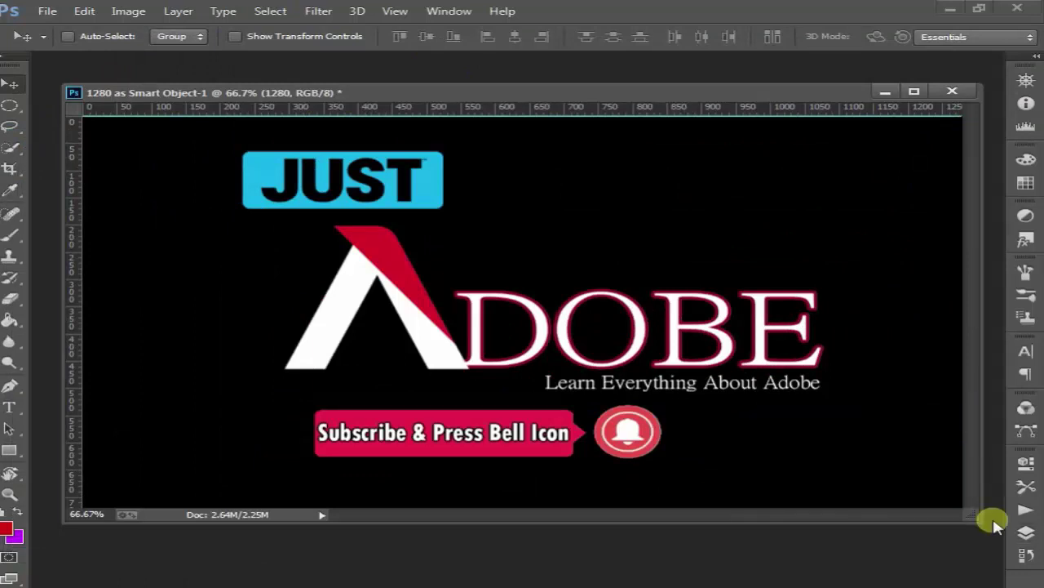
Duplicate the 1280 layer and scale the copy to about 87.58% width and 72.36% height.
key(ctrl+j)
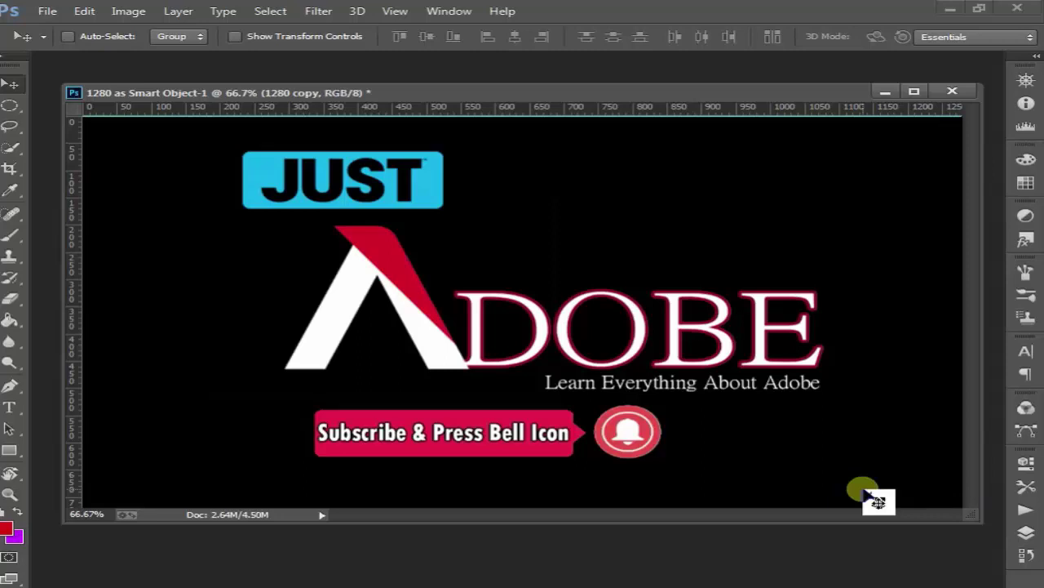
key(ctrl+t)
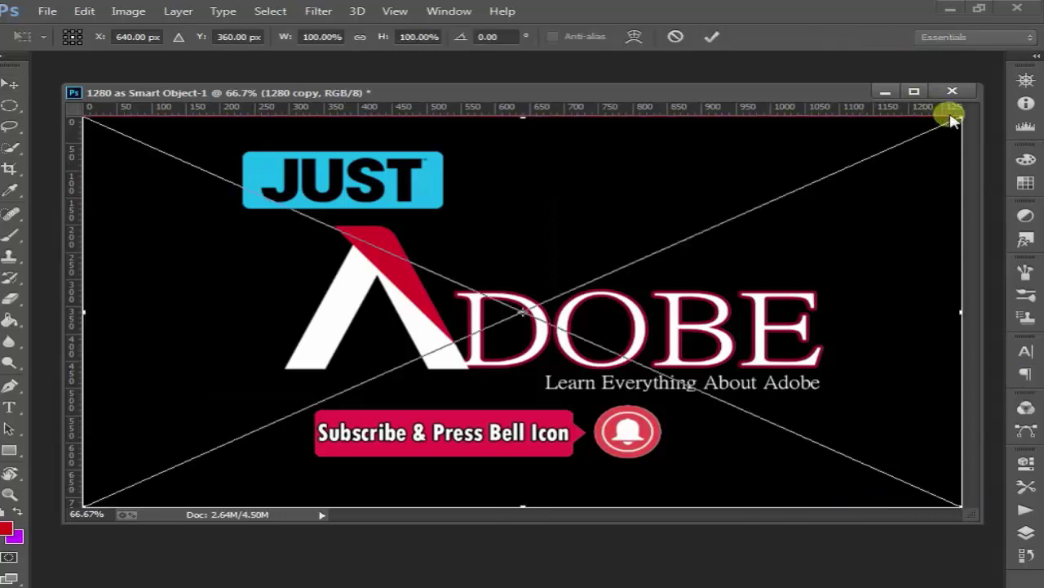
mouse_move(953, 119)
mouse_down()
mouse_move(689, 277)
mouse_move(645, 223)
mouse_move(571, 326)
mouse_up()
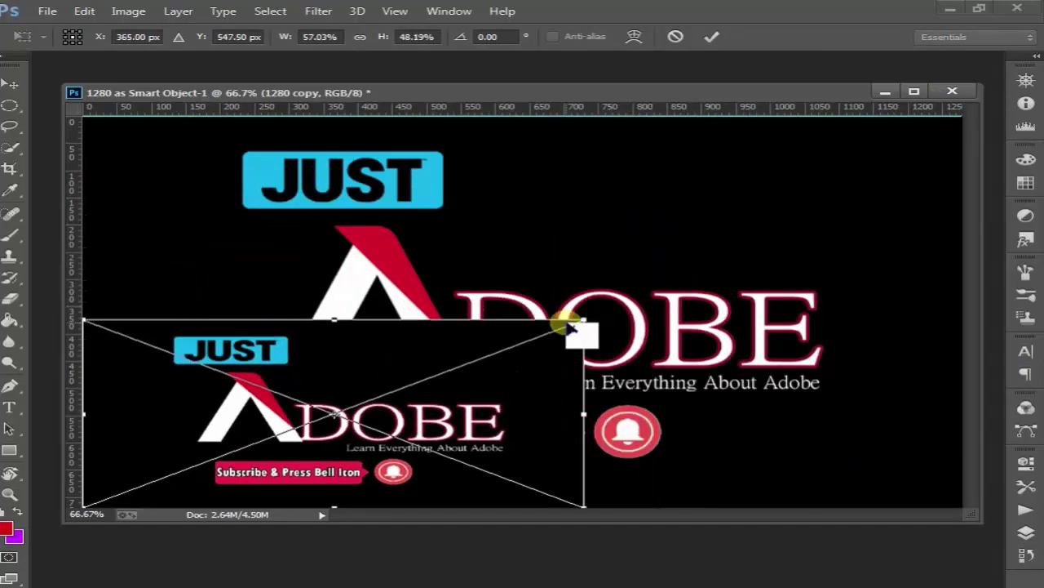
key(Return)
key(ctrl+t)
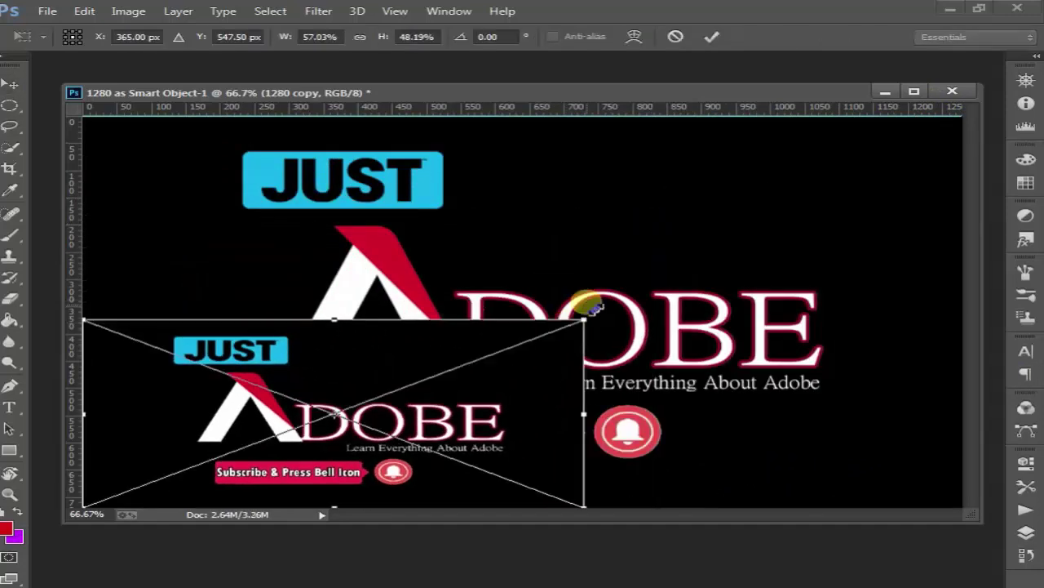
mouse_move(579, 319)
mouse_down()
mouse_move(770, 245)
mouse_move(853, 228)
mouse_up()
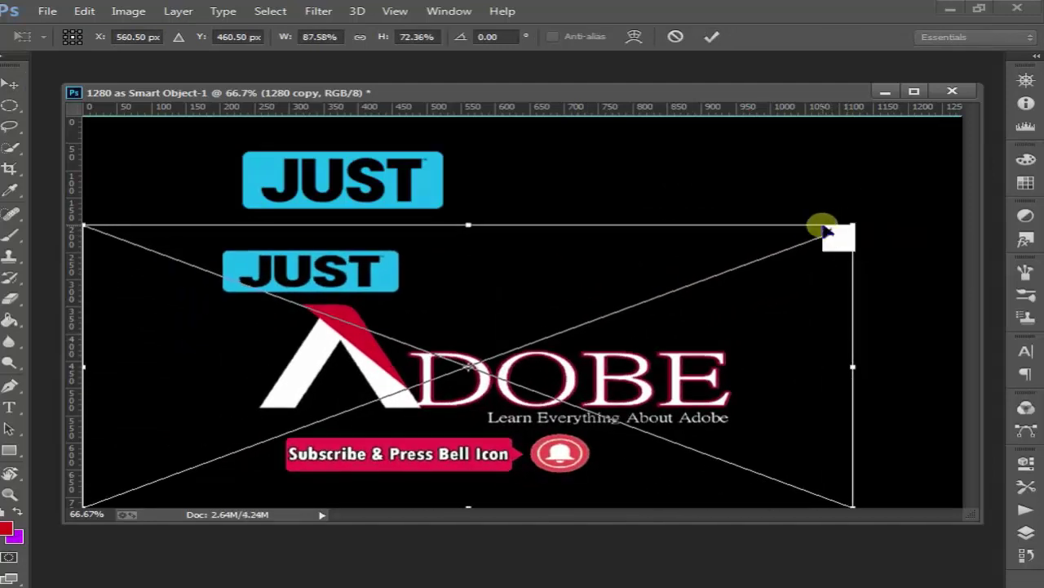
key(Return)
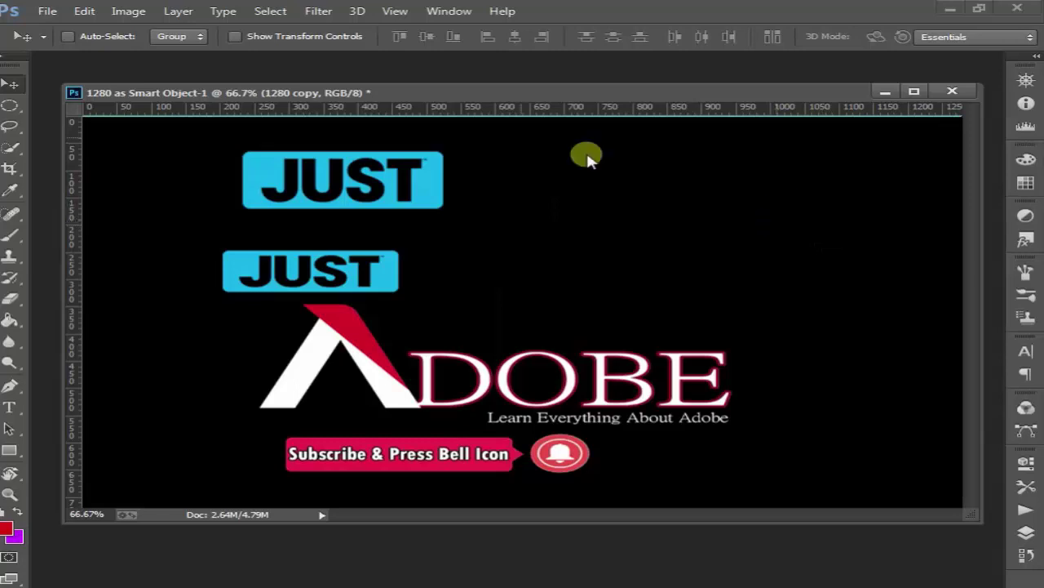
click(47, 10)
click(63, 30)
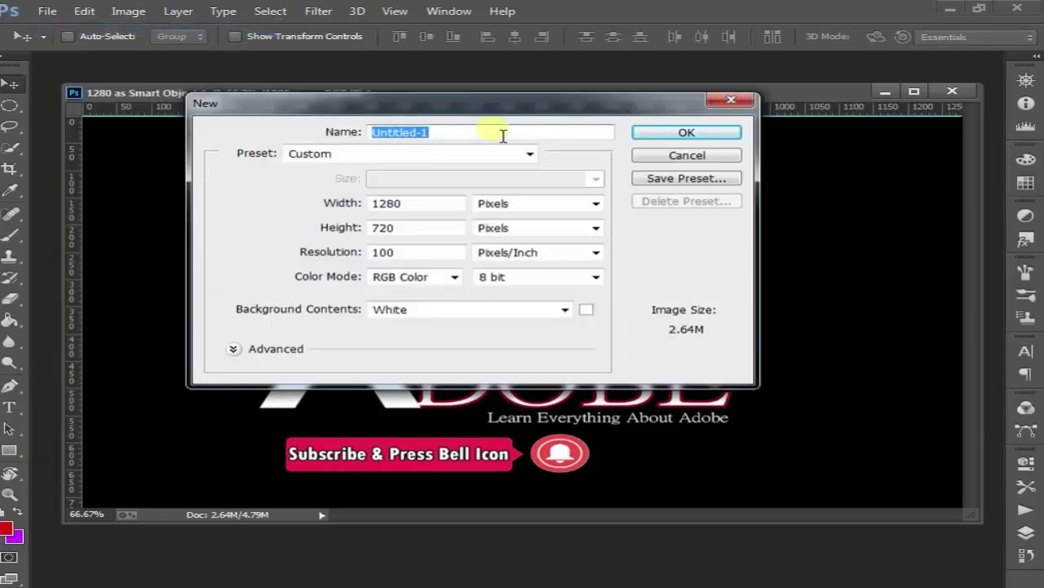
click(685, 156)
click(47, 11)
click(61, 40)
double_click(452, 355)
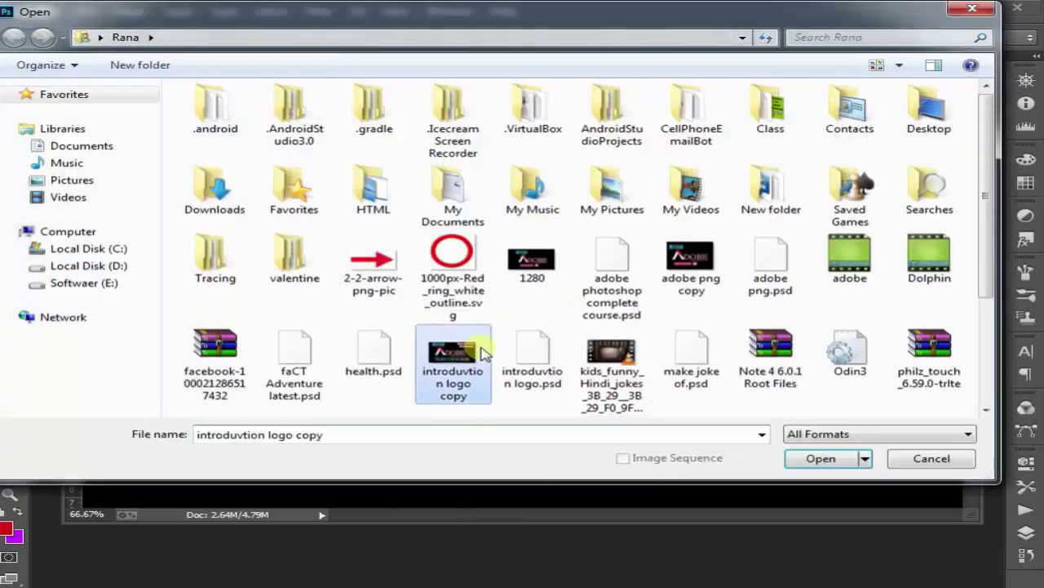
drag(482, 86, 509, 133)
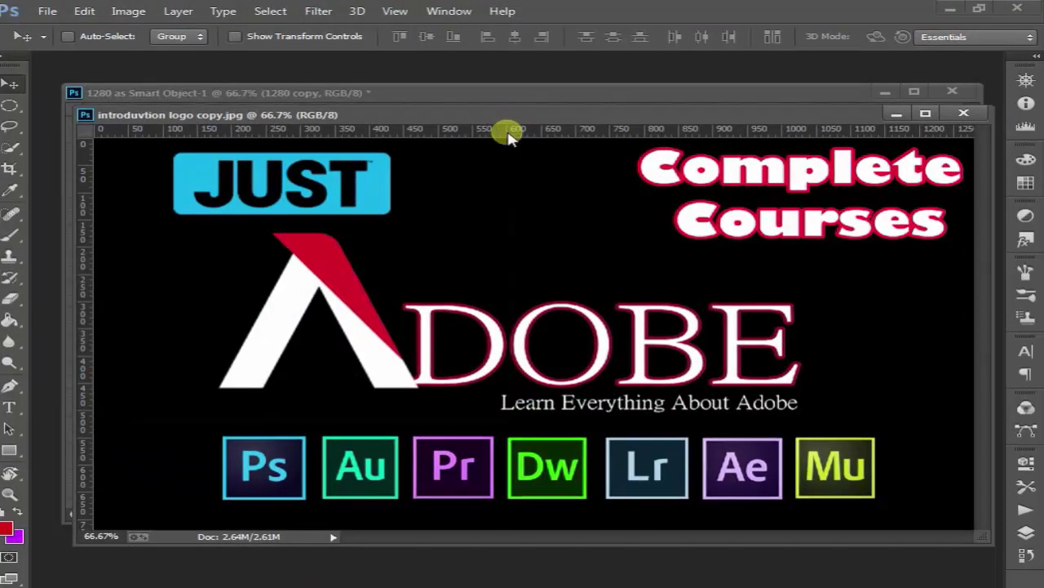
key(ctrl+j)
key(ctrl+t)
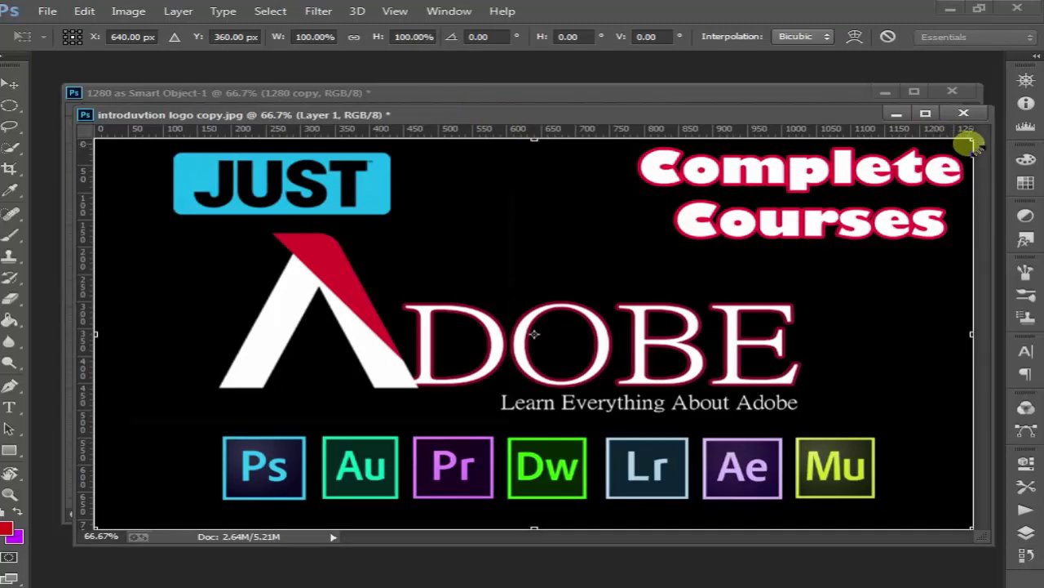
drag(963, 144, 566, 313)
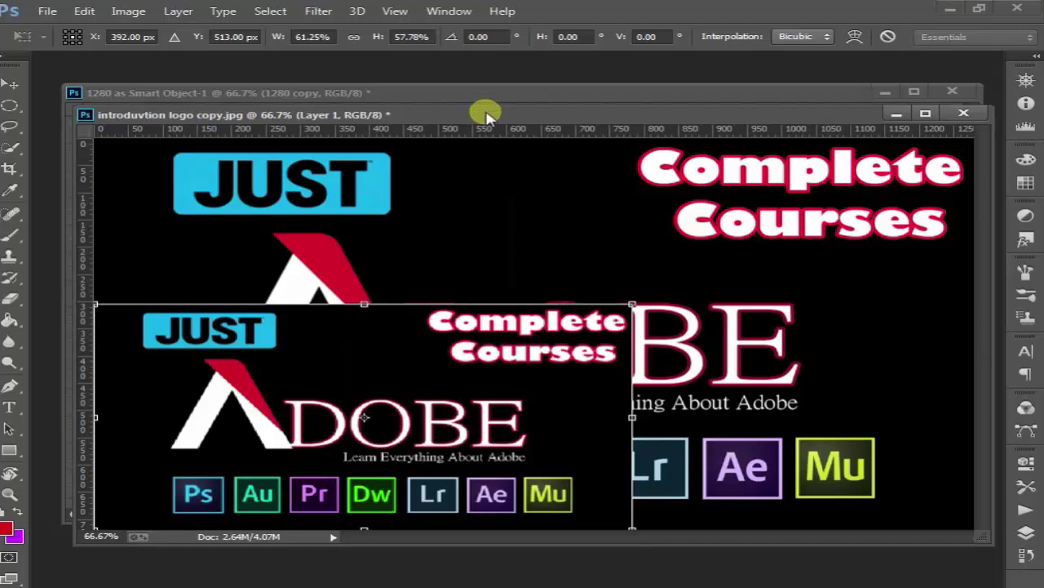
drag(482, 115, 568, 175)
click(517, 91)
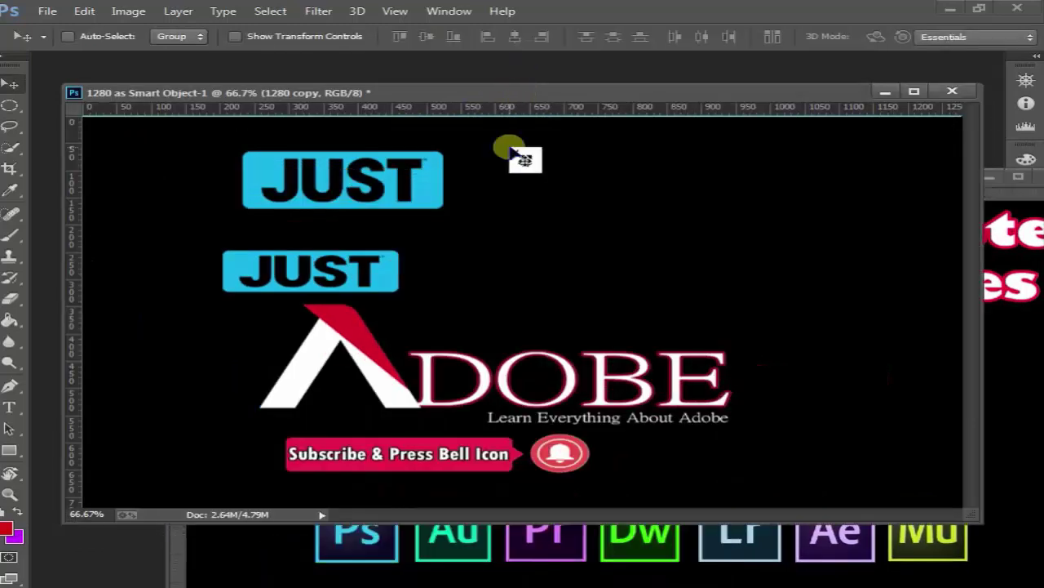
key(ctrl+t)
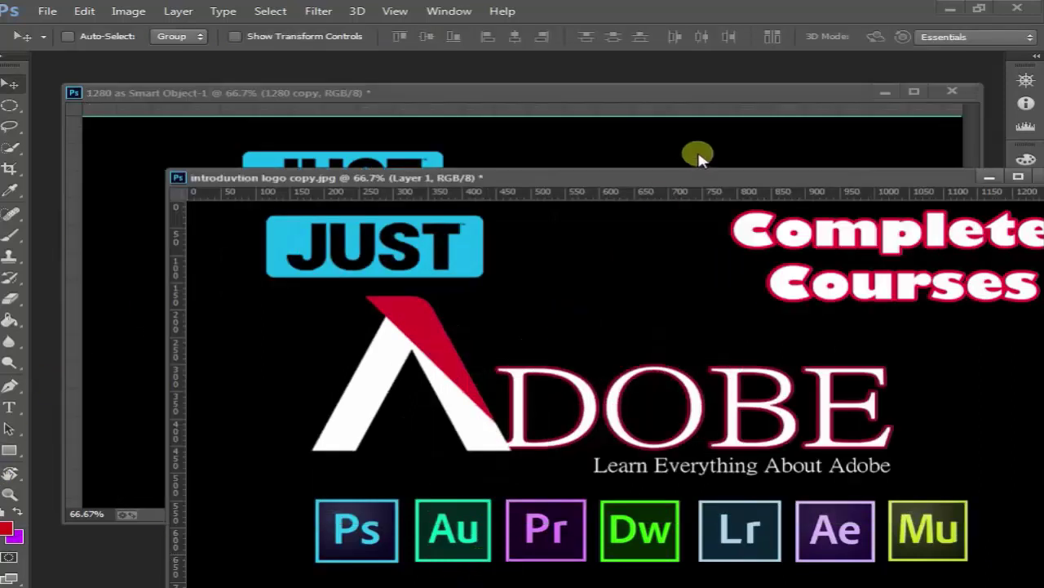
mouse_move(734, 176)
mouse_down()
mouse_move(709, 96)
mouse_move(719, 92)
mouse_up()
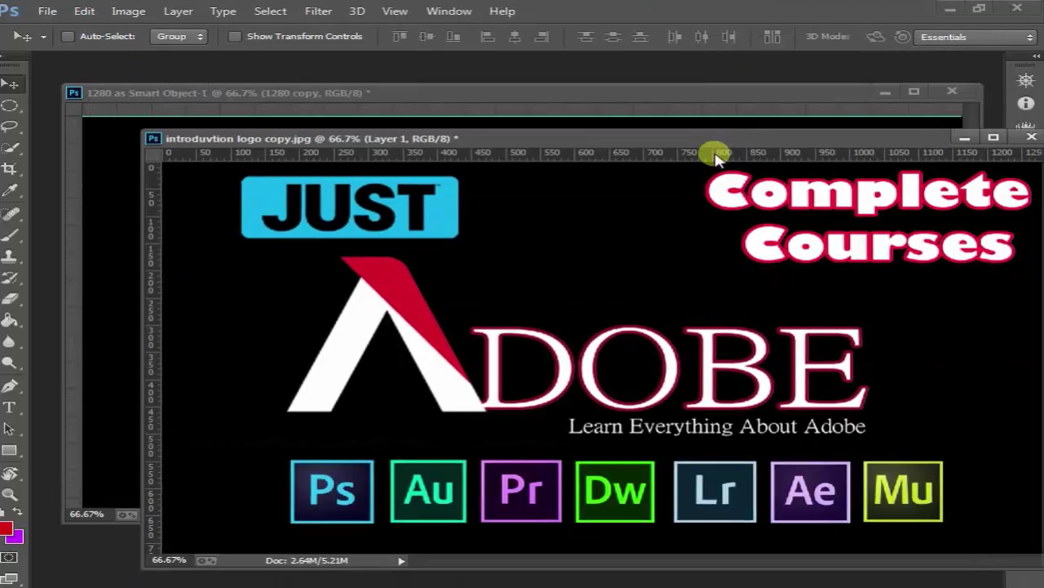
key(ctrl+t)
mouse_move(1029, 167)
mouse_down()
mouse_move(810, 302)
mouse_move(758, 302)
mouse_up()
key(Return)
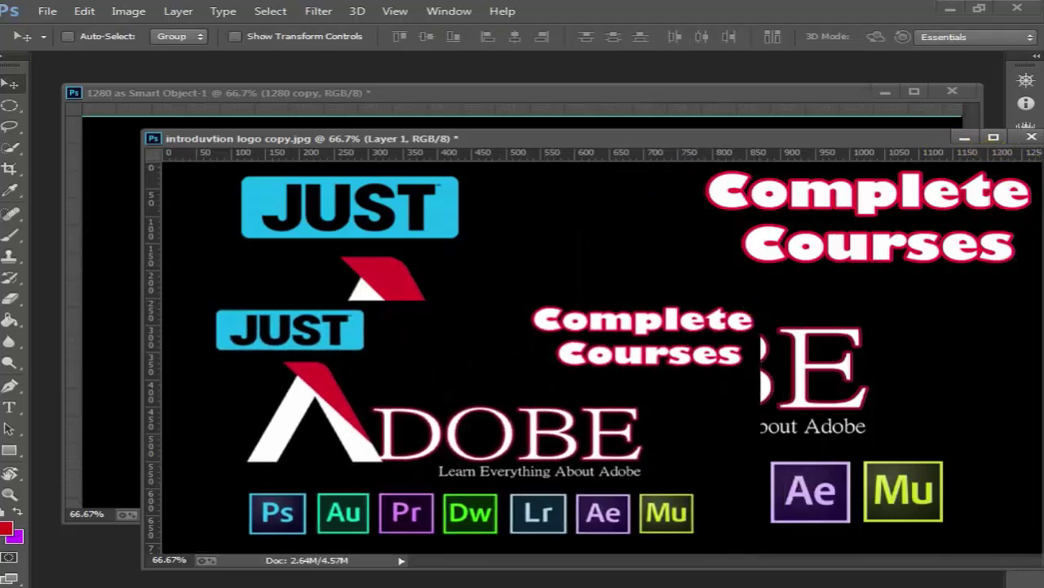
click(1032, 136)
click(546, 240)
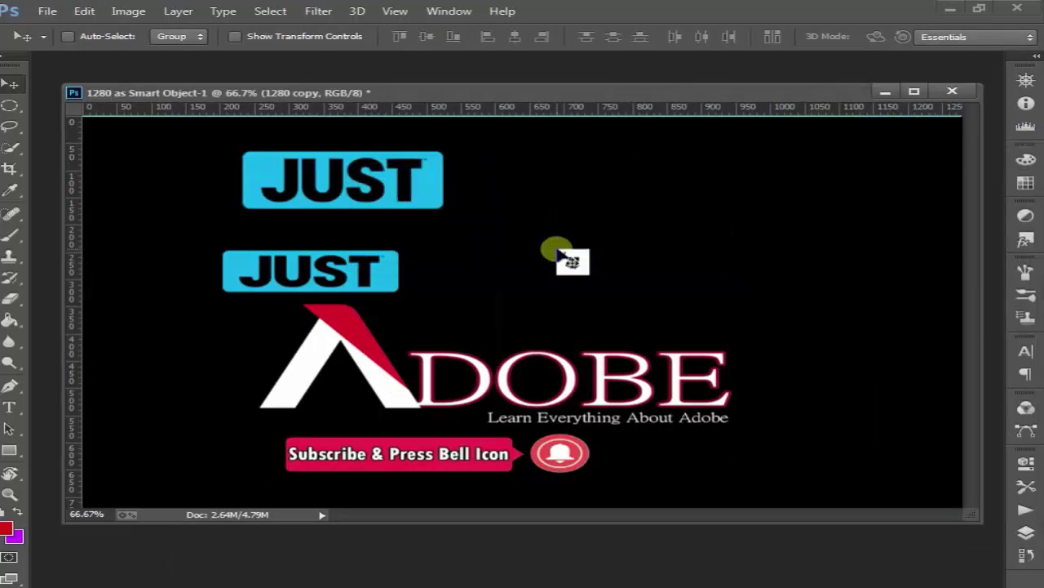
drag(563, 258, 552, 245)
mouse_move(856, 223)
mouse_down()
mouse_move(679, 309)
mouse_move(919, 193)
mouse_up()
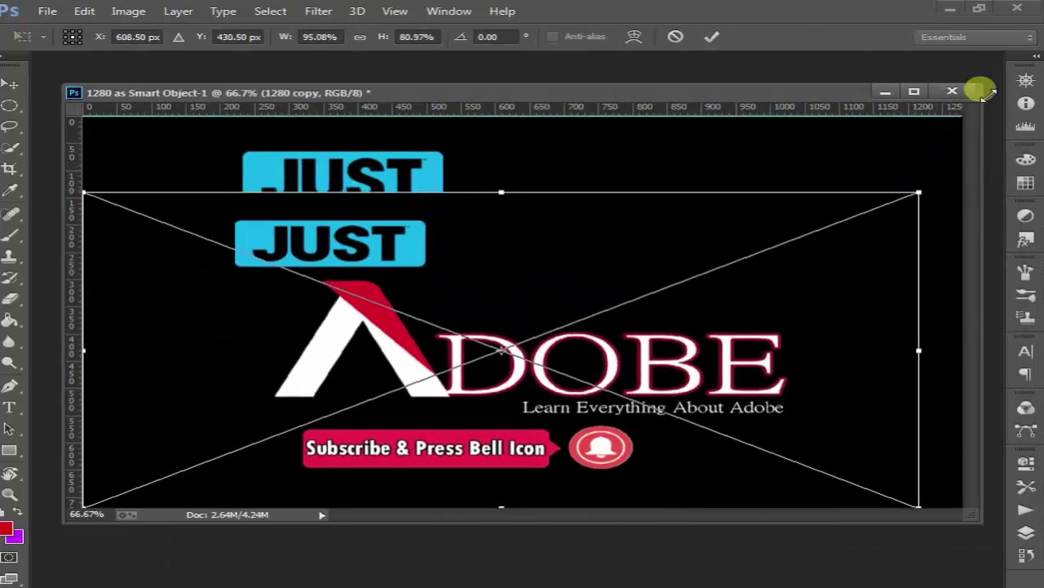
key(Return)
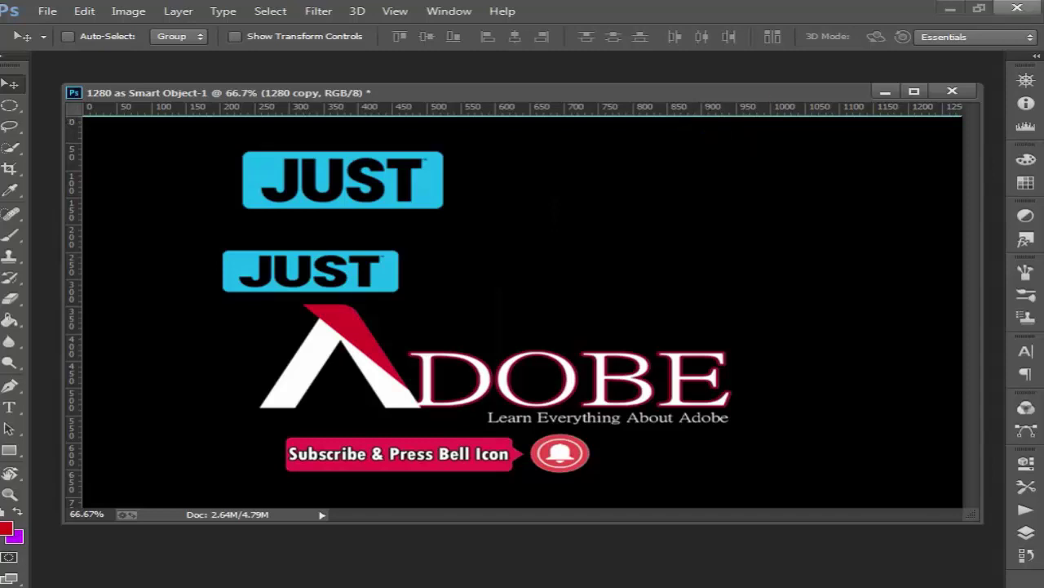
Close '1280 as Smart Object-1' and decline to save its changes.
click(952, 91)
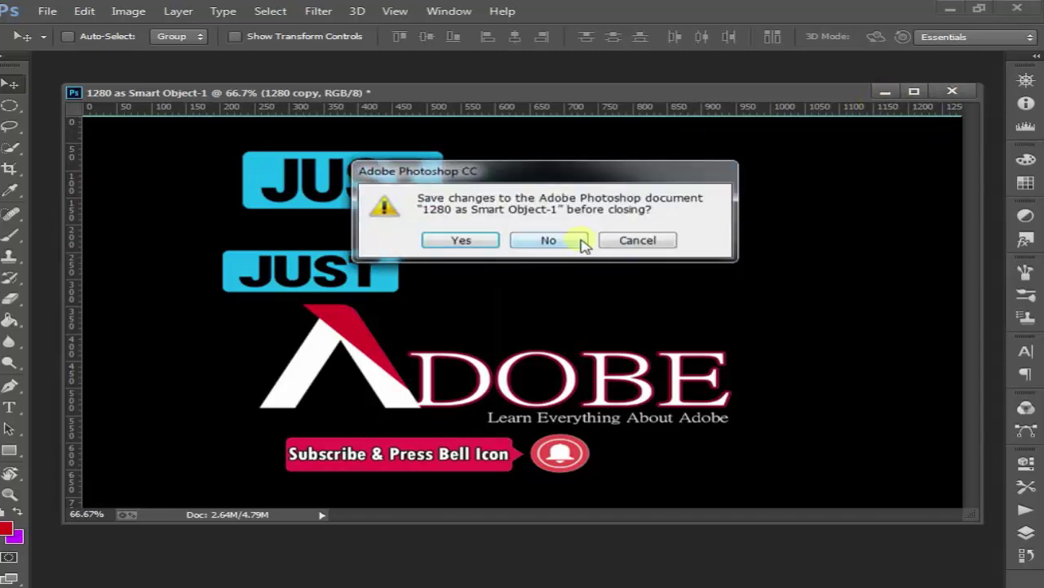
click(582, 239)
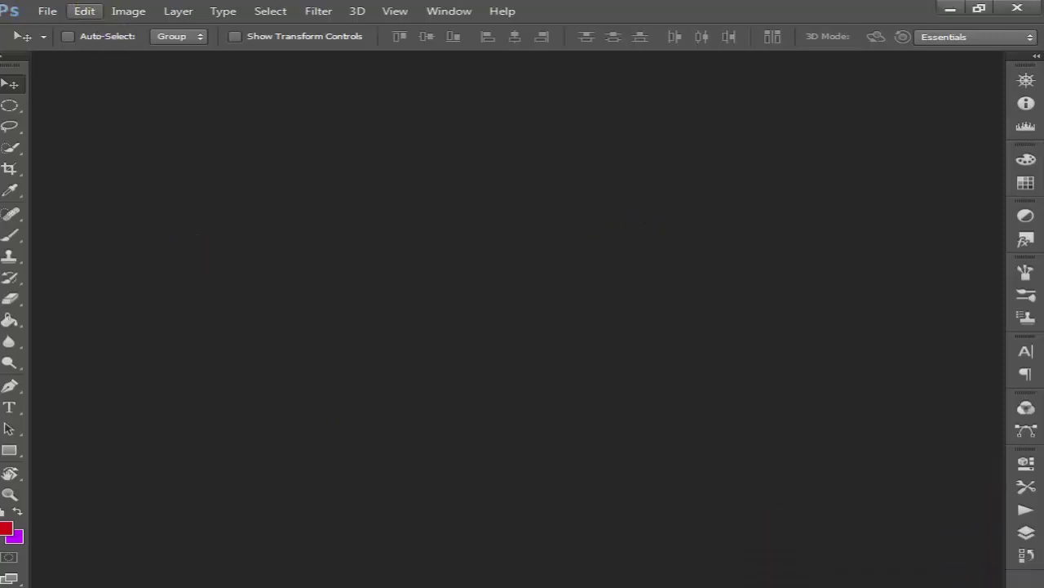
Open 1280.jpg from the Rana folder and float it in its own window.
click(46, 10)
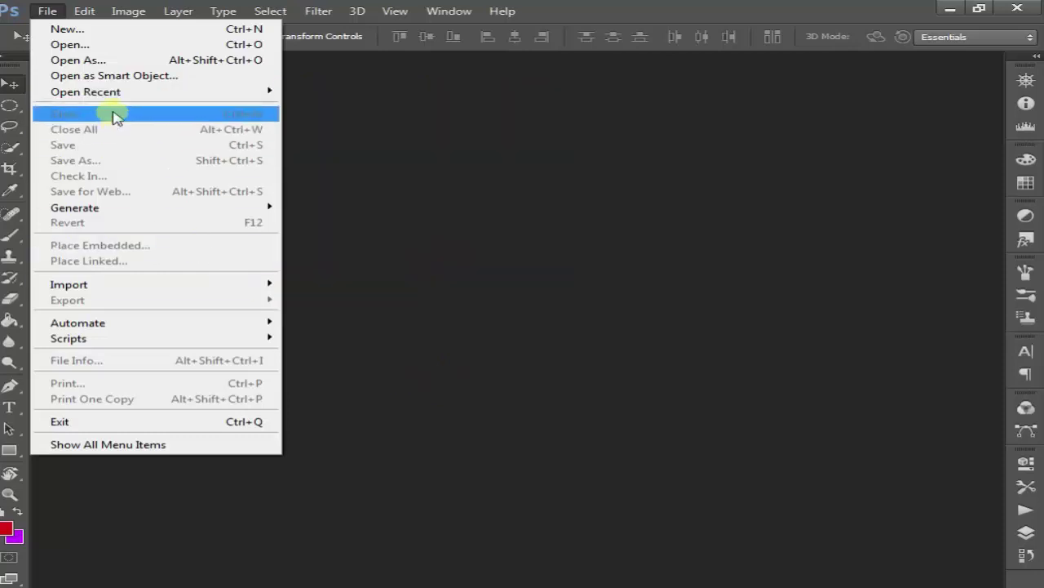
click(70, 44)
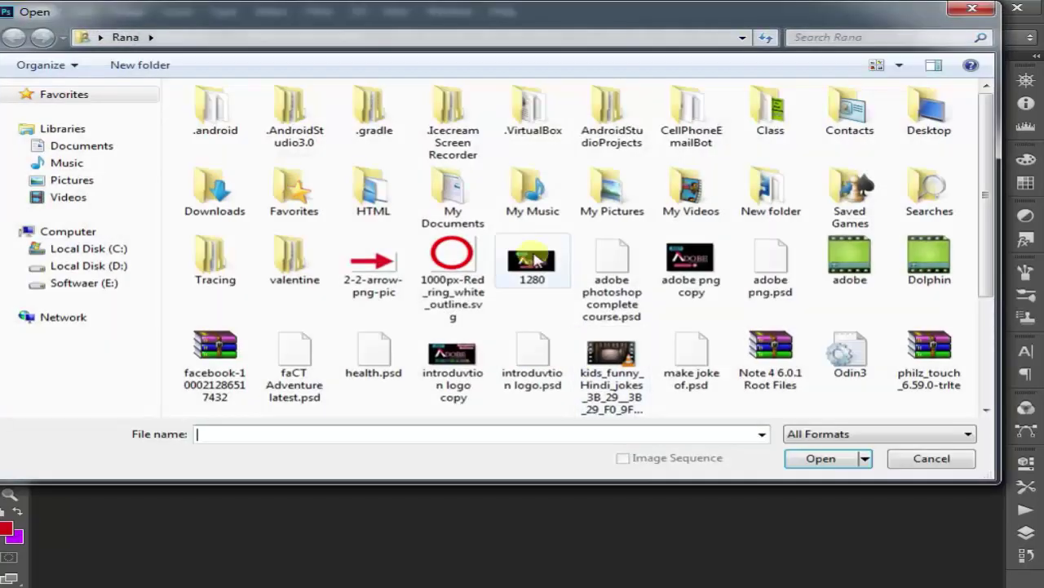
double_click(534, 259)
drag(422, 64, 459, 90)
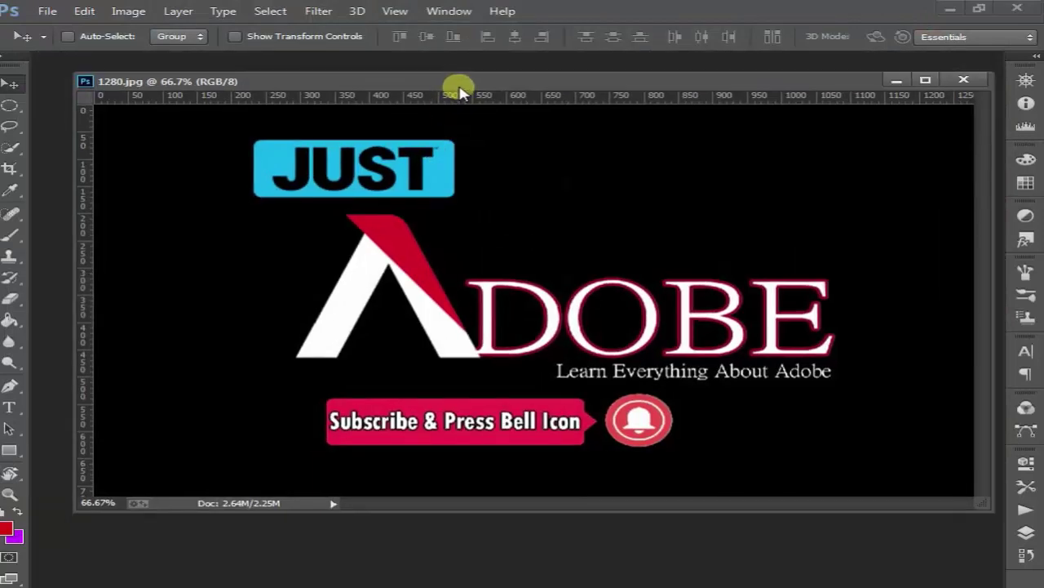
Bring up the Save As dialog for the 1280 image.
click(46, 10)
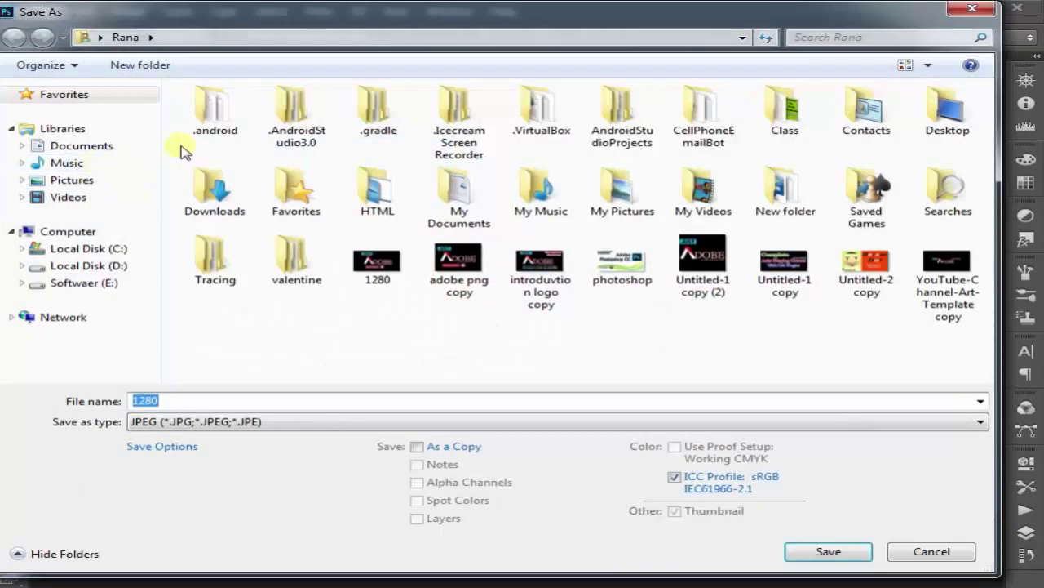
Switch the Save As format to Photoshop PSD, then back to JPEG.
mouse_move(369, 18)
mouse_down()
mouse_move(388, 228)
mouse_move(367, 33)
mouse_up()
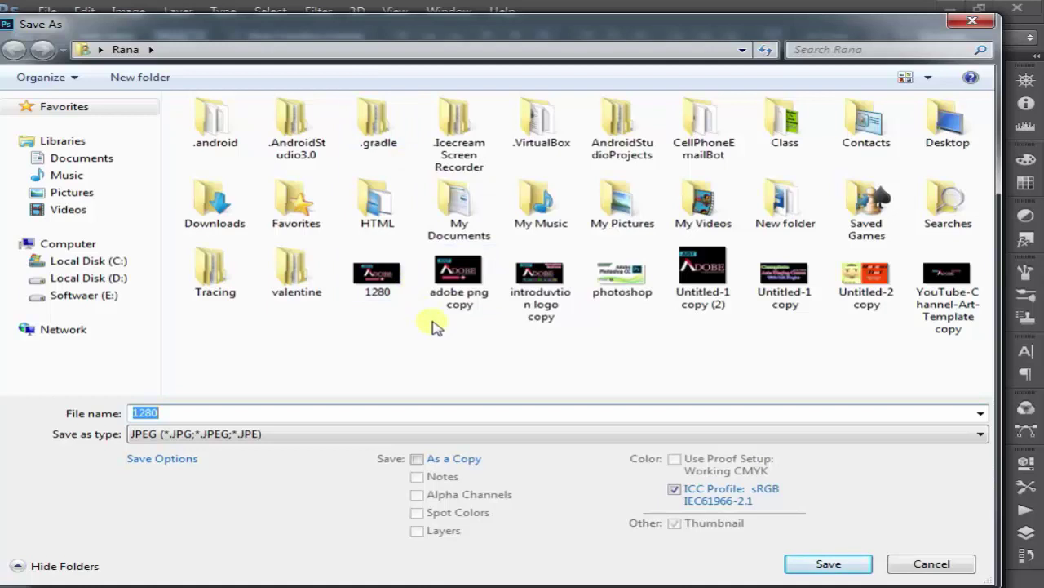
click(522, 436)
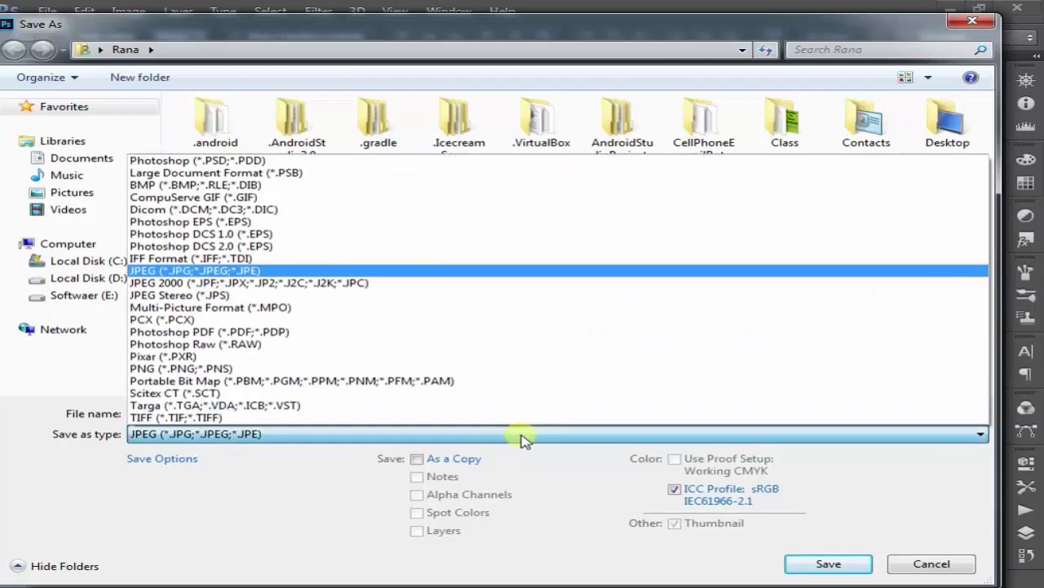
click(310, 160)
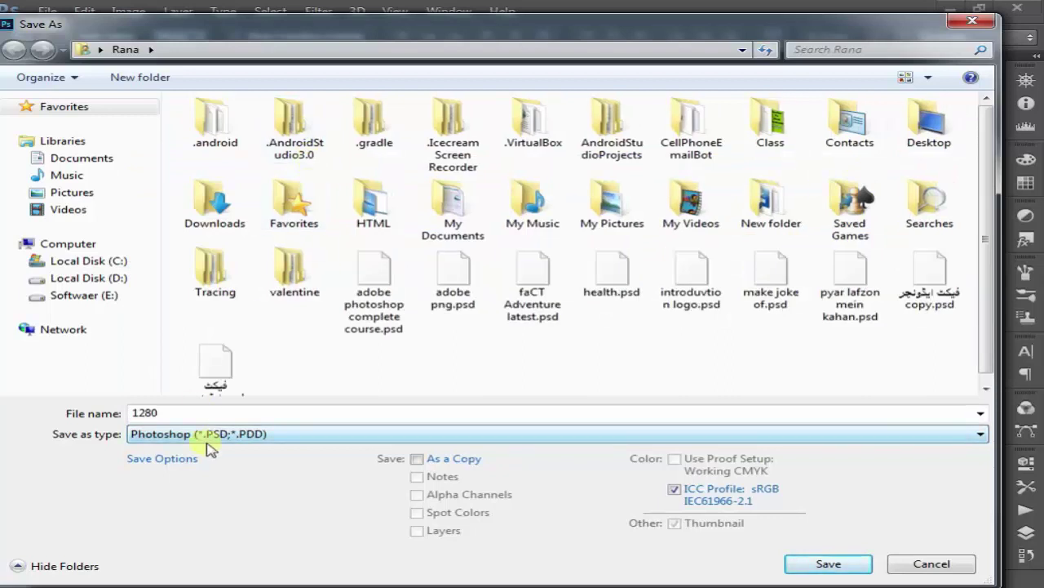
click(206, 439)
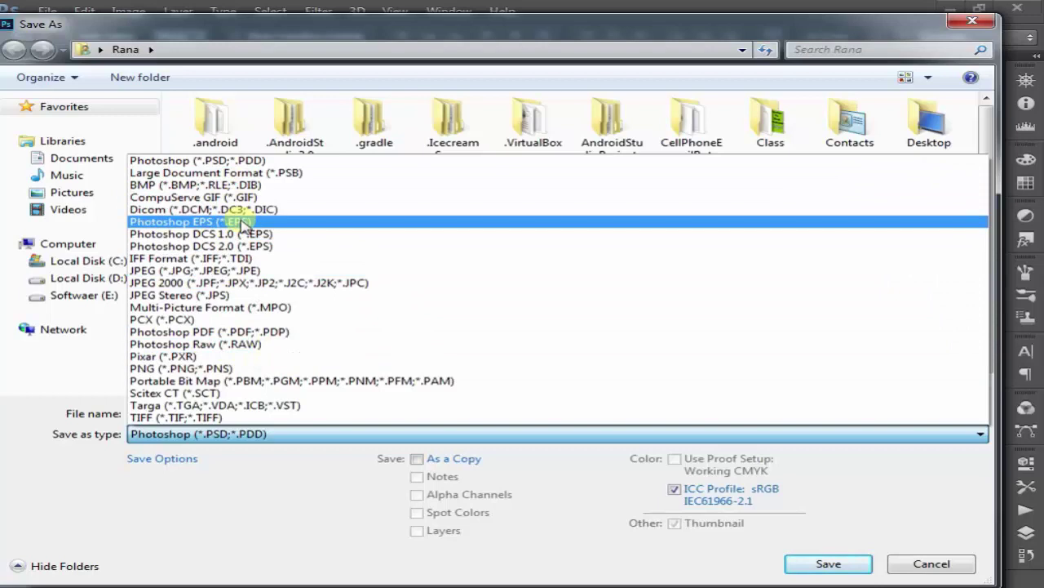
click(217, 162)
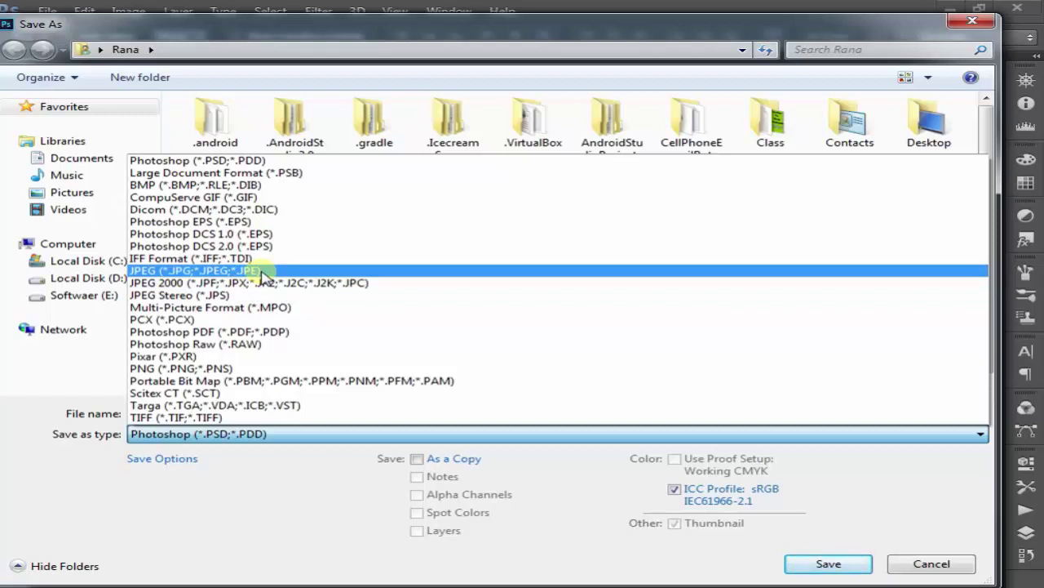
click(262, 272)
Rename the file to 'ghhh' and save it as a JPEG.
double_click(363, 414)
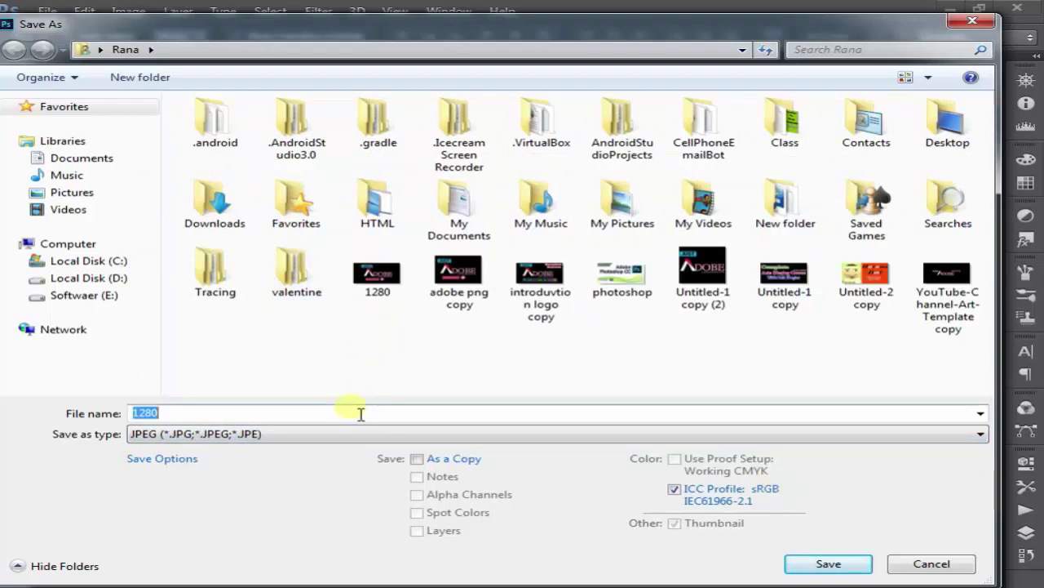
text(ghhh)
click(840, 563)
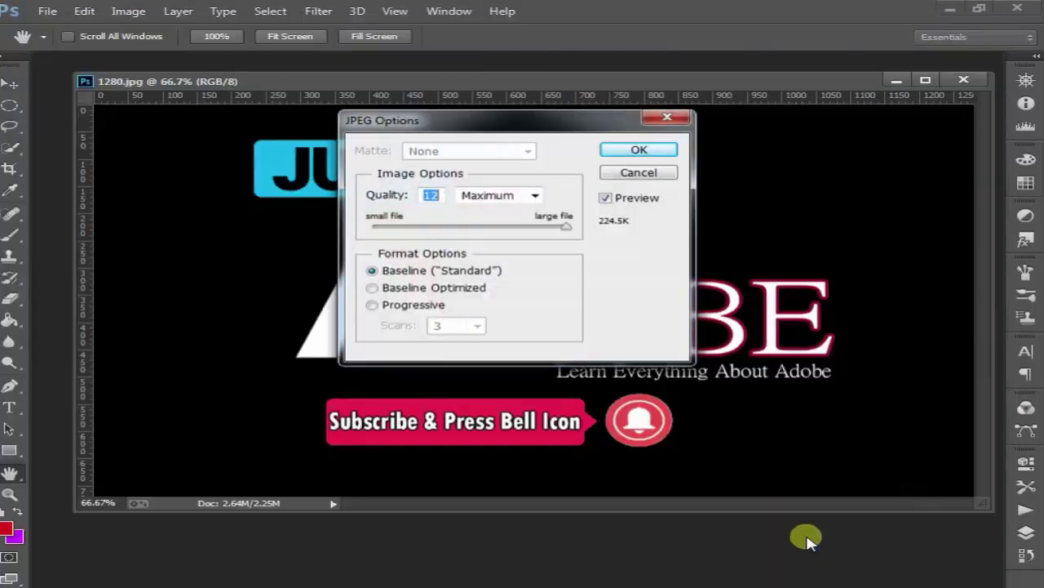
drag(563, 227, 269, 217)
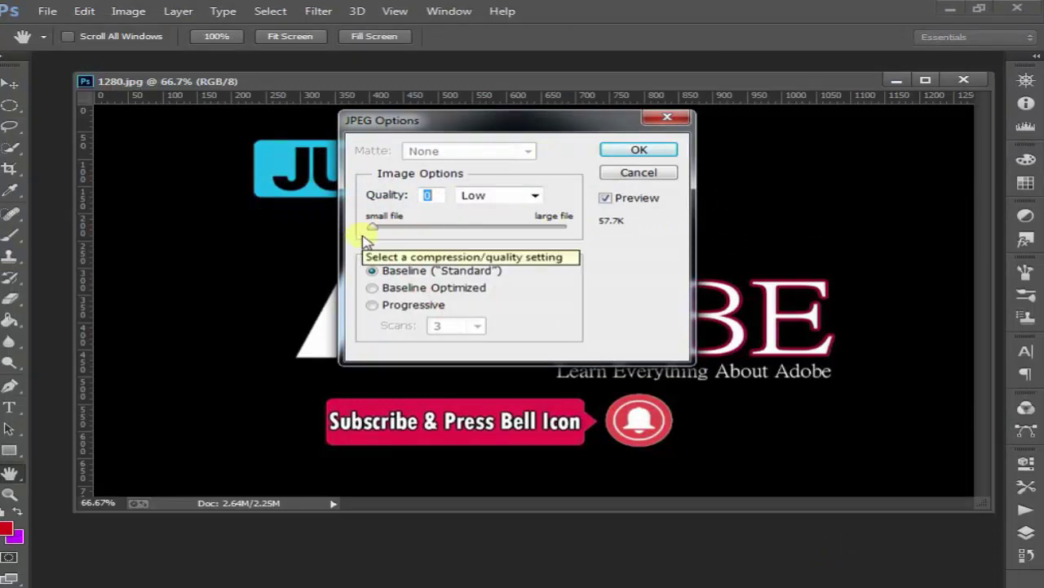
drag(369, 226, 581, 256)
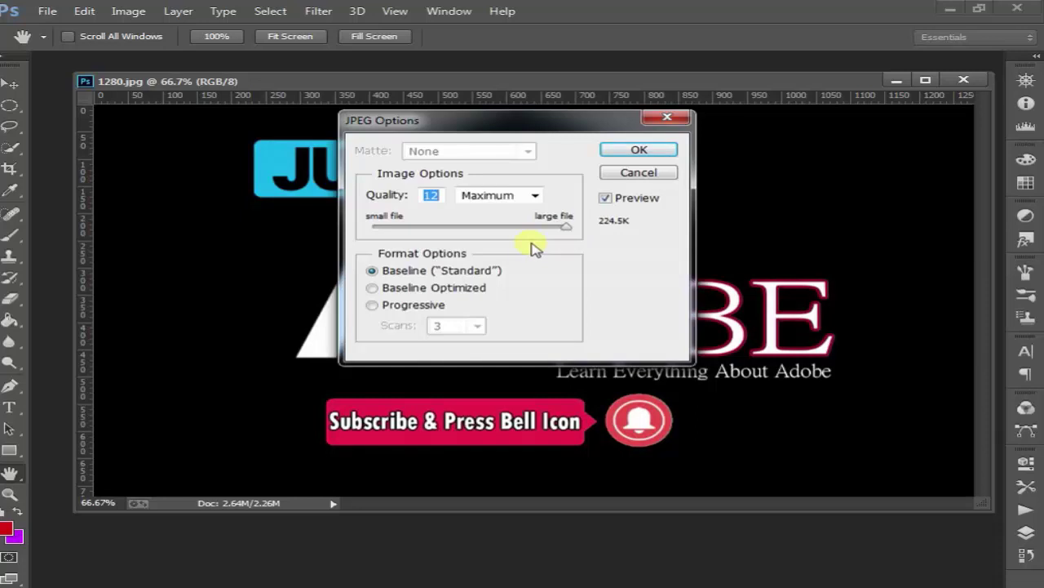
click(663, 172)
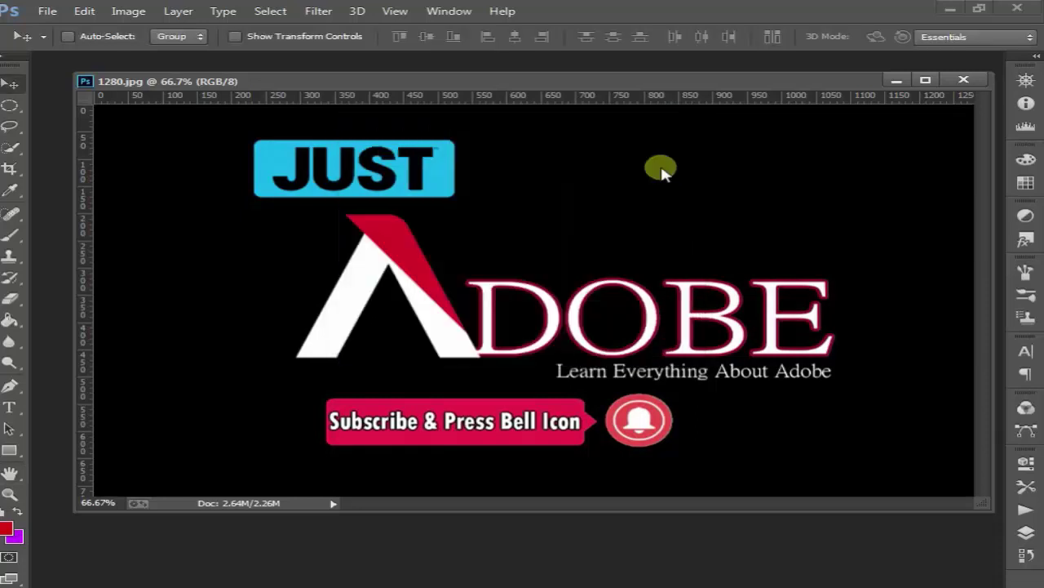
drag(663, 172, 688, 117)
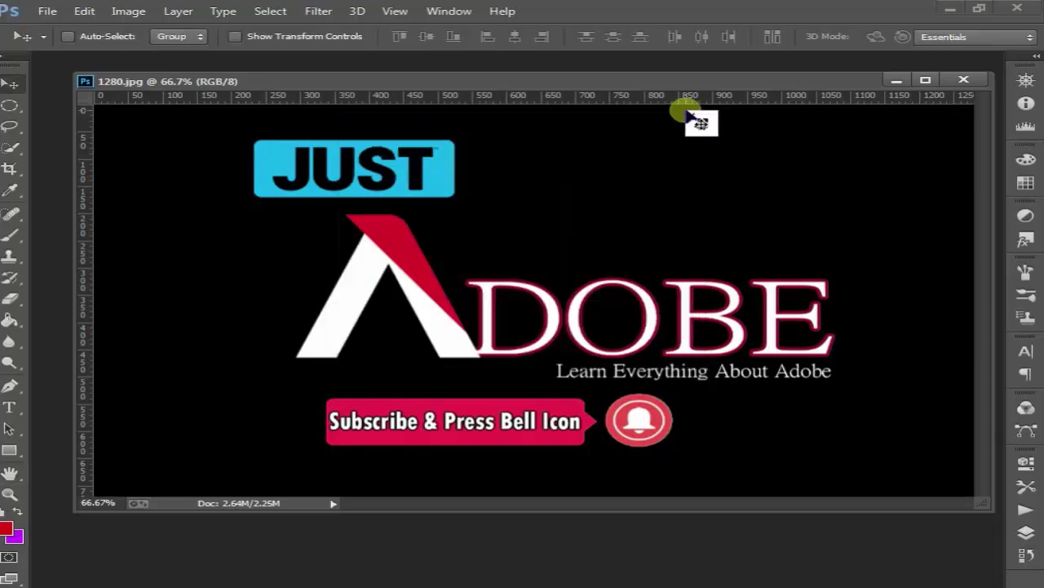
click(48, 11)
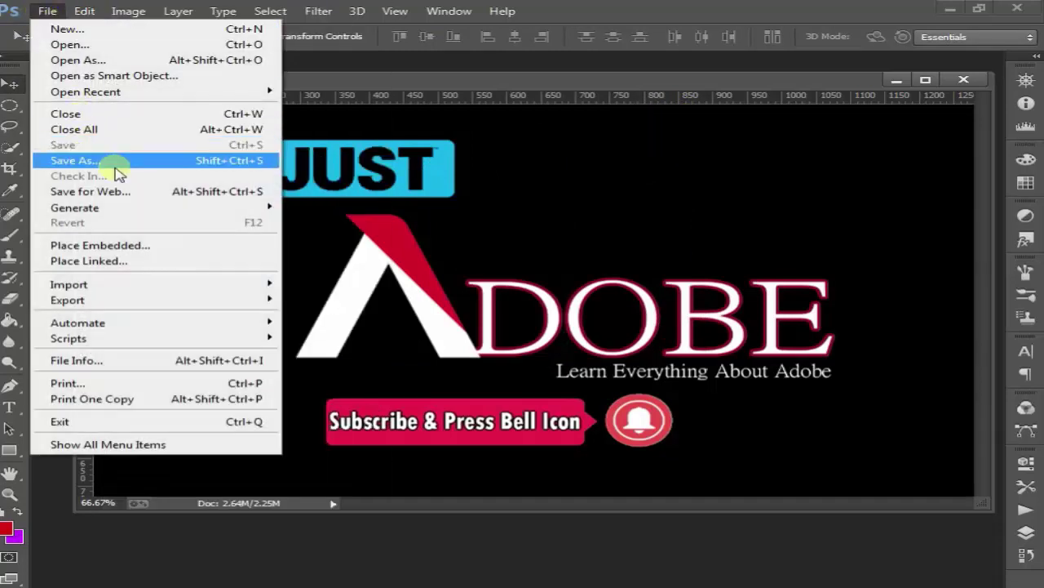
click(118, 160)
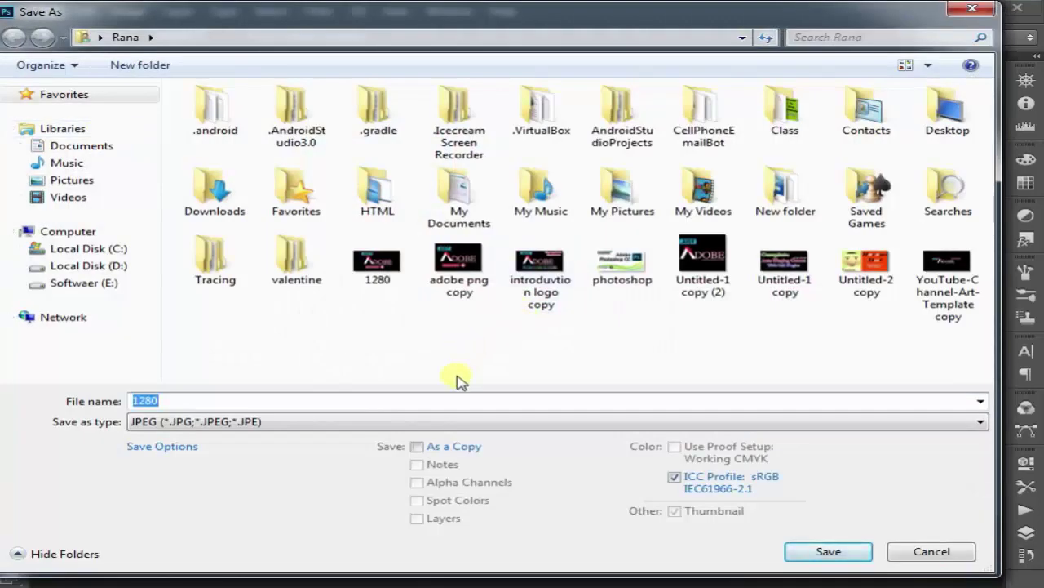
click(454, 421)
click(355, 144)
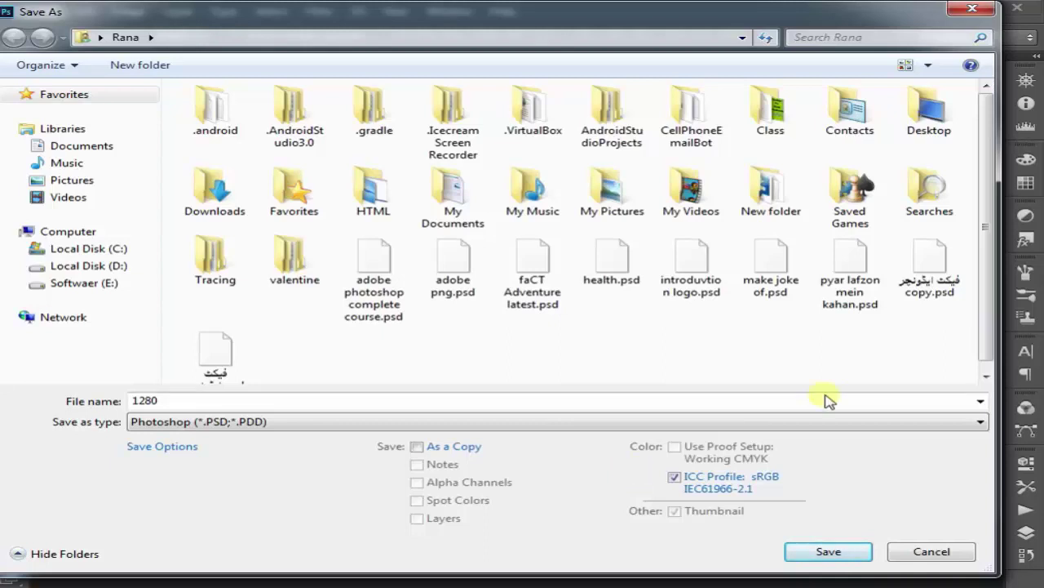
click(925, 550)
Dismiss the locked-layer warning and close the 1280.jpg document.
drag(80, 243, 512, 222)
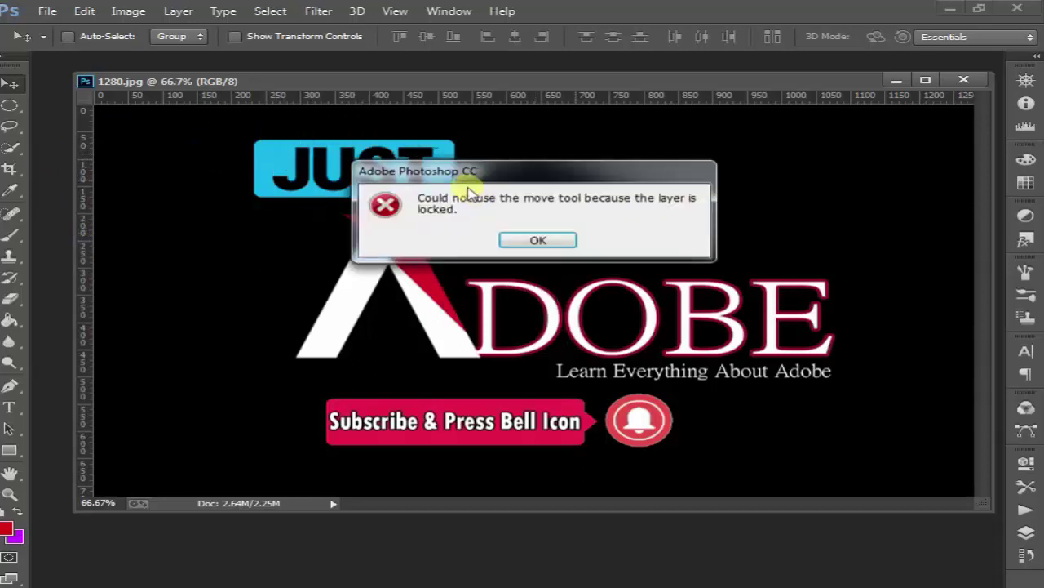
click(536, 239)
click(963, 80)
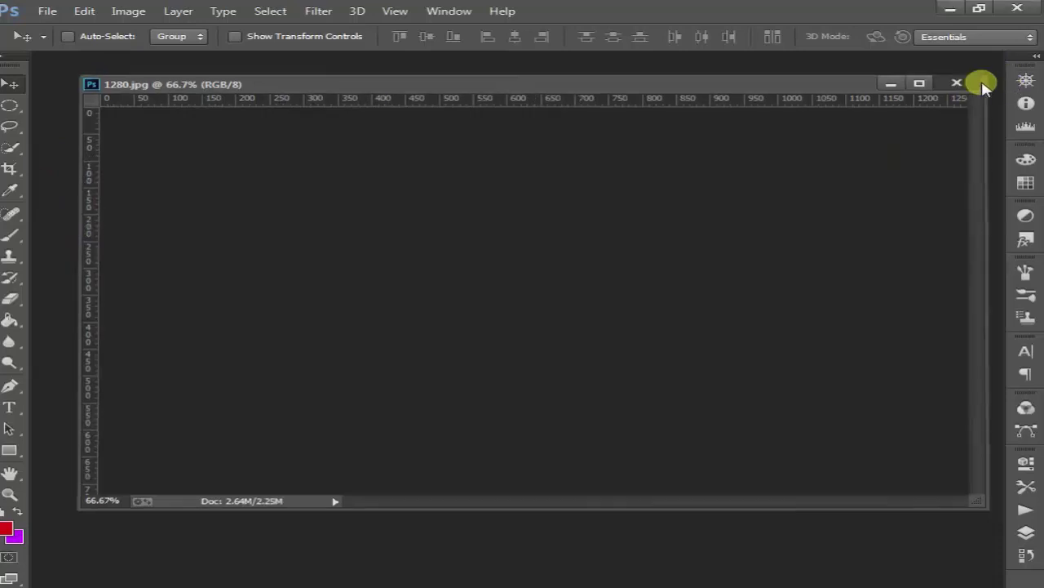
Open the layered adobe png.psd file.
click(47, 11)
click(65, 39)
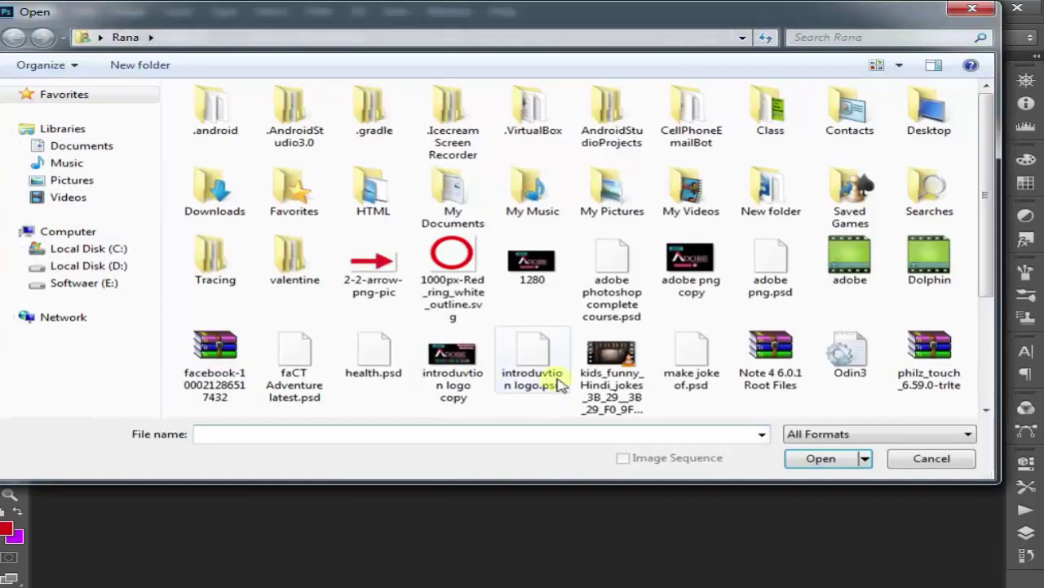
click(608, 265)
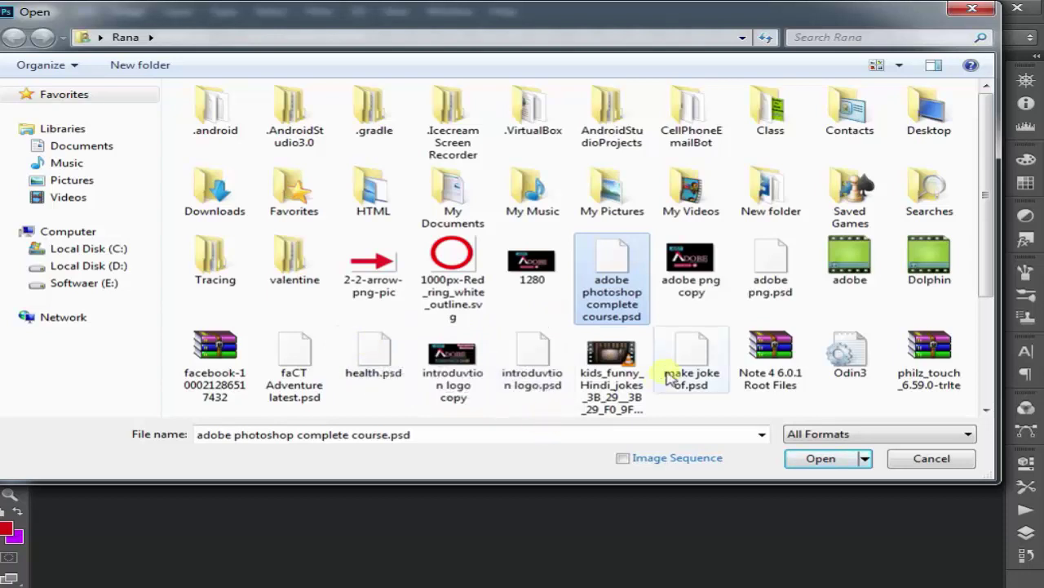
double_click(766, 262)
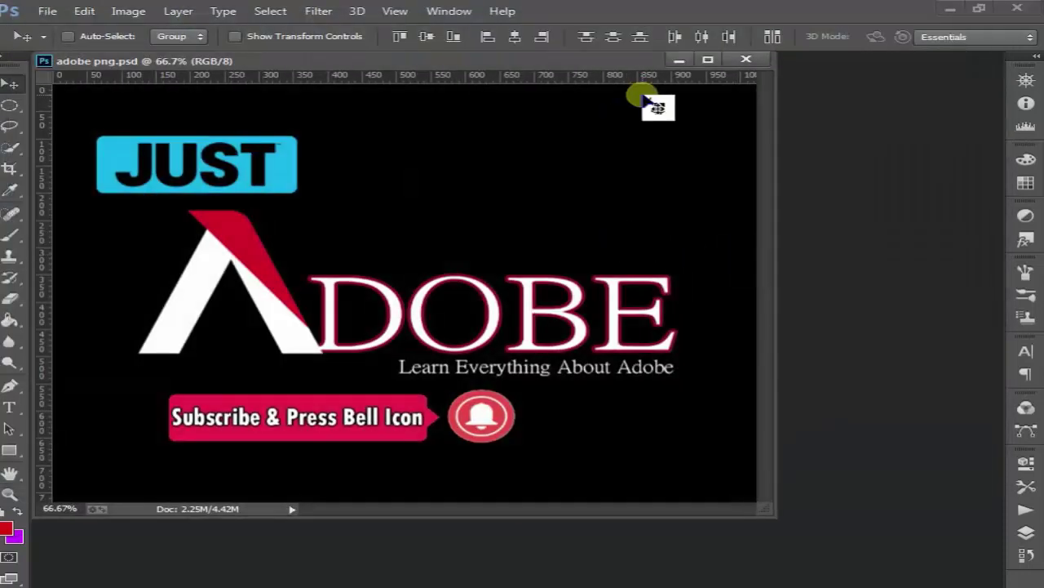
Show the Layers panel, dock it higher and enlarge it to list every layer.
key(F7)
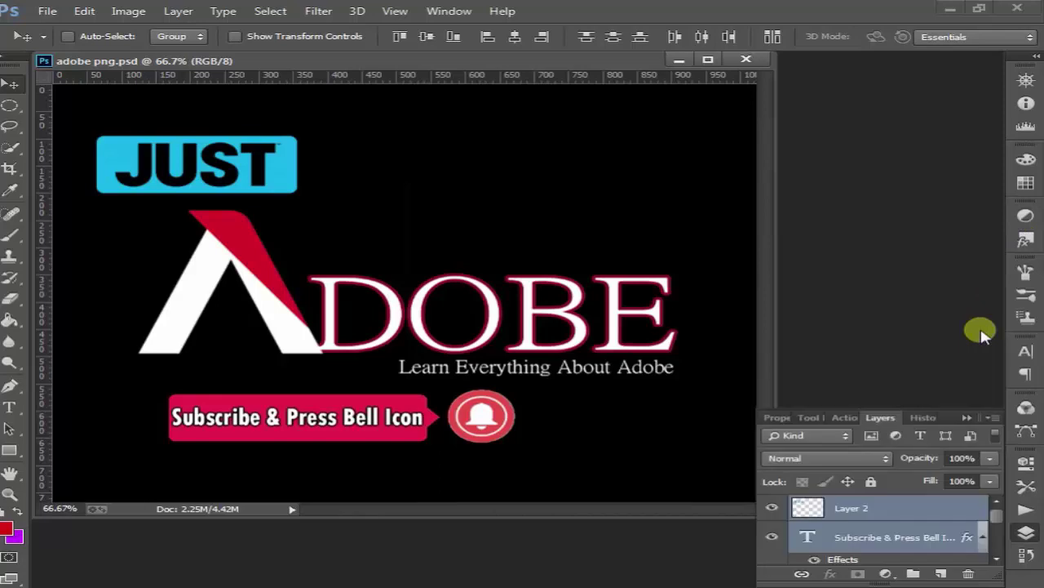
scroll(902, 489, down, 1)
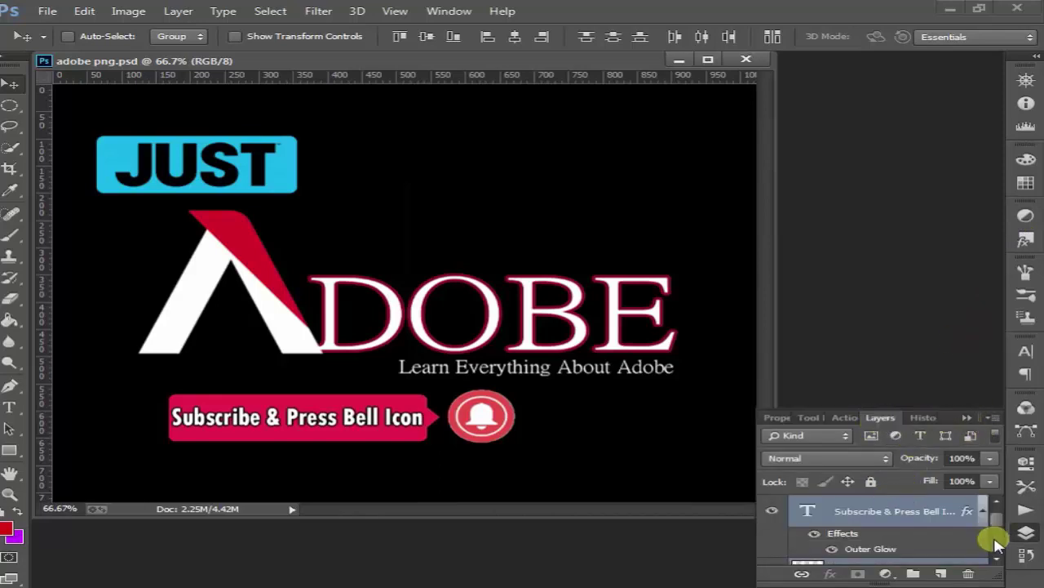
click(1027, 532)
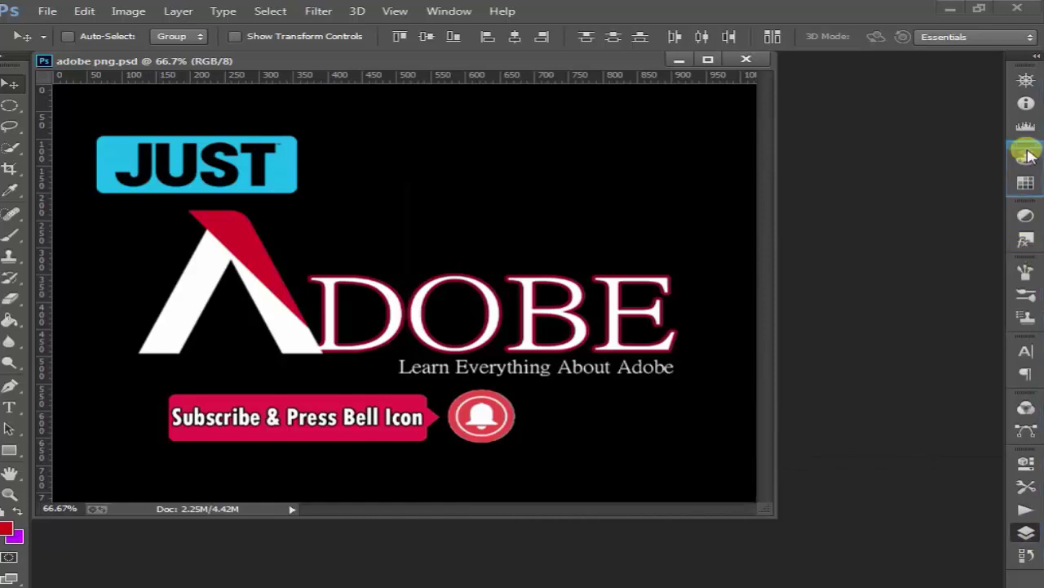
drag(1037, 258, 1022, 101)
click(1026, 102)
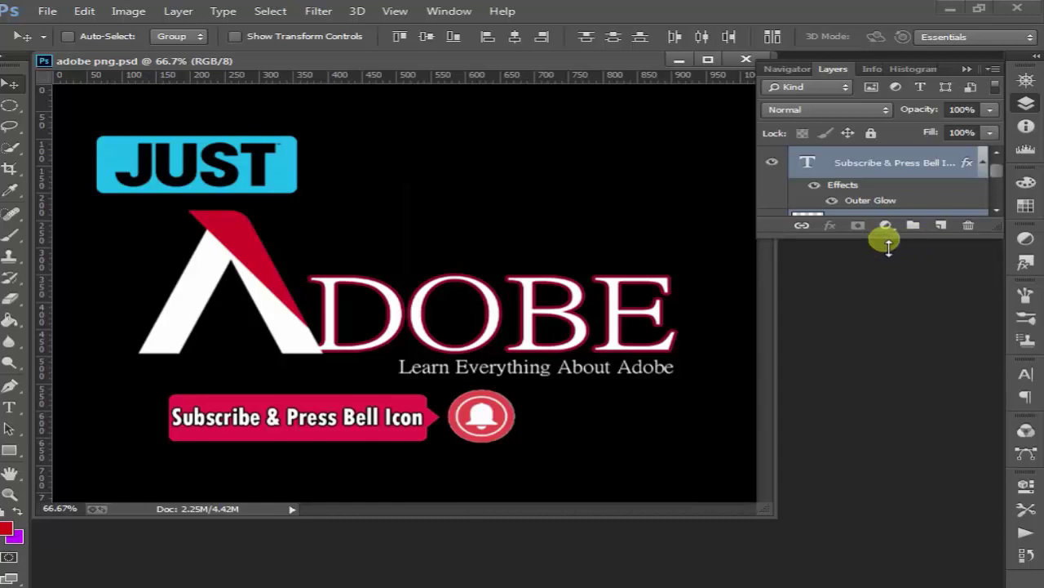
drag(894, 235, 897, 450)
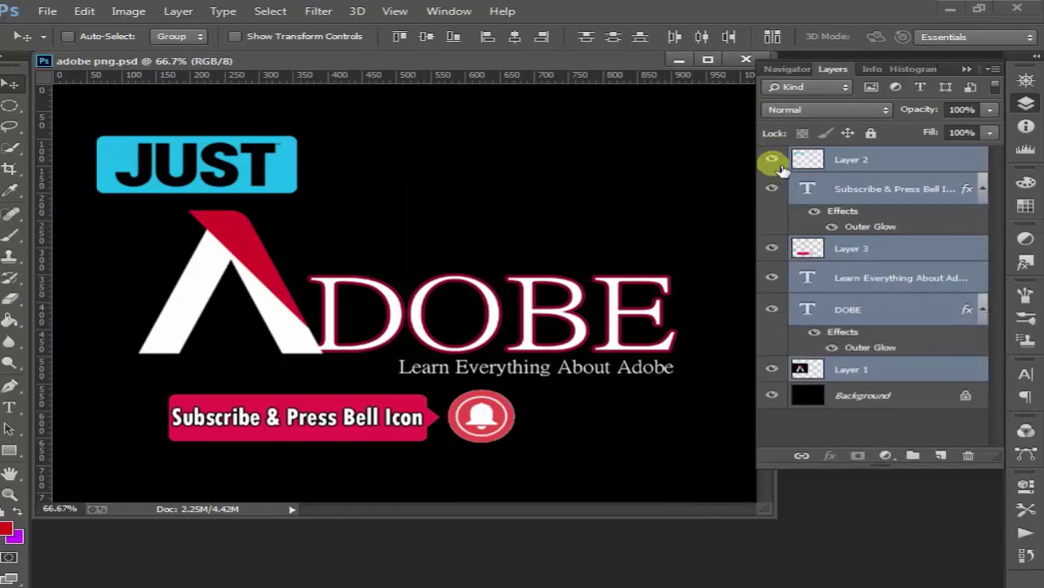
Deselect all layers and hide Layer 2, the JUST badge.
click(901, 432)
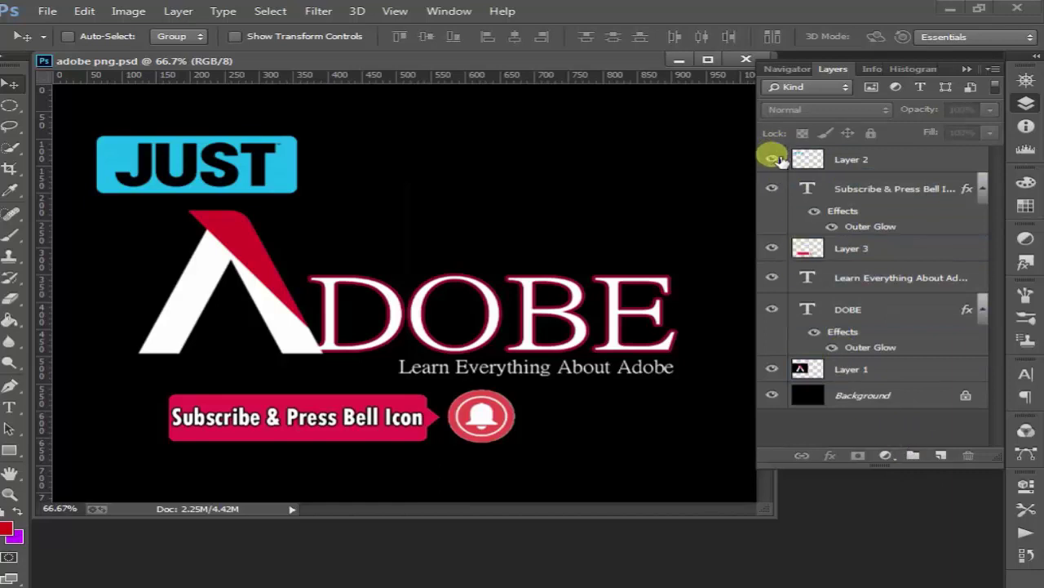
click(781, 163)
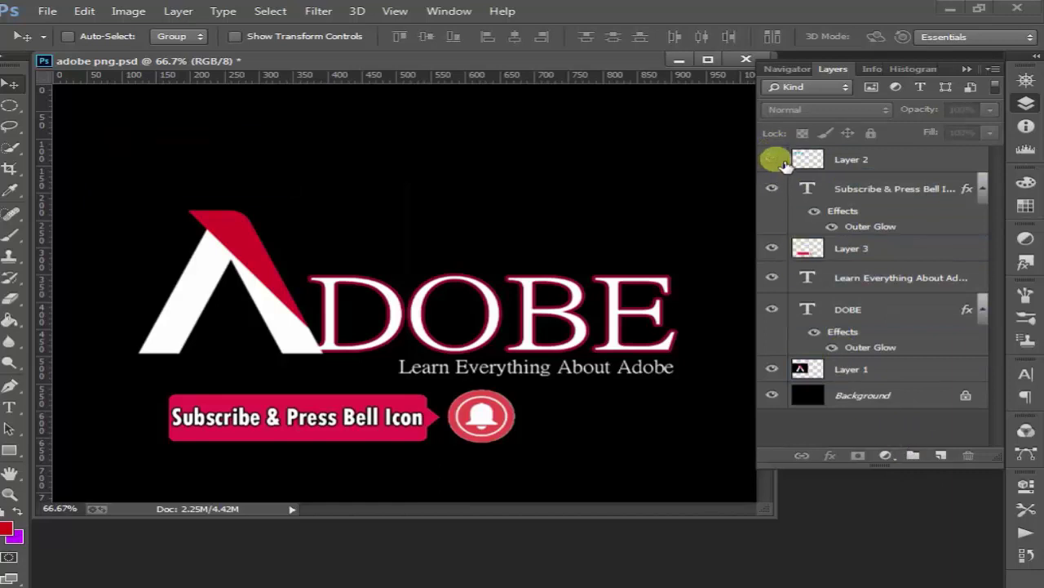
drag(784, 166, 690, 175)
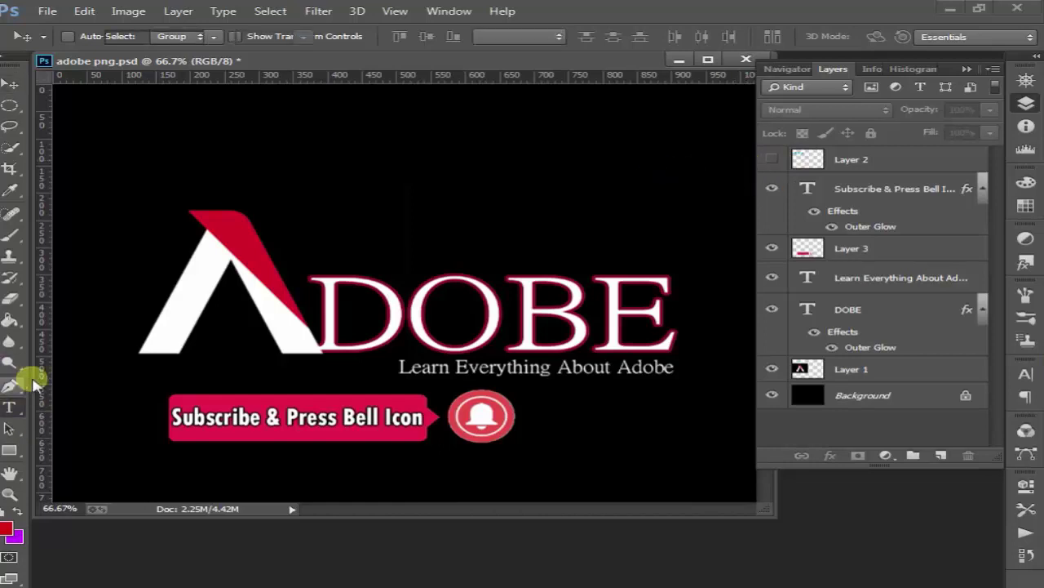
Add test text 'eehheehh' near the canvas top left, then remove it.
click(10, 406)
click(232, 163)
text(eehheehh)
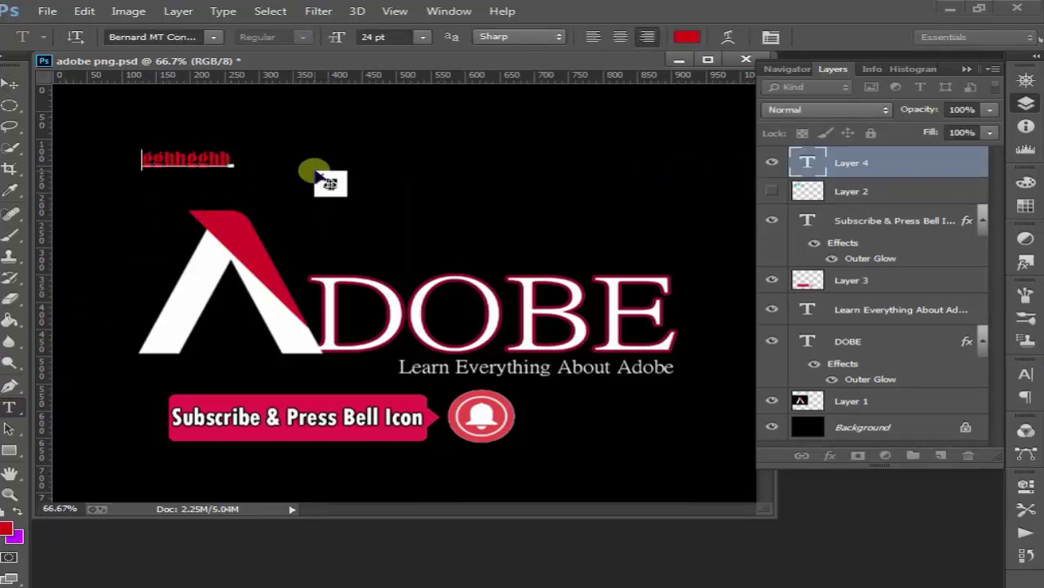
key(ctrl+Return)
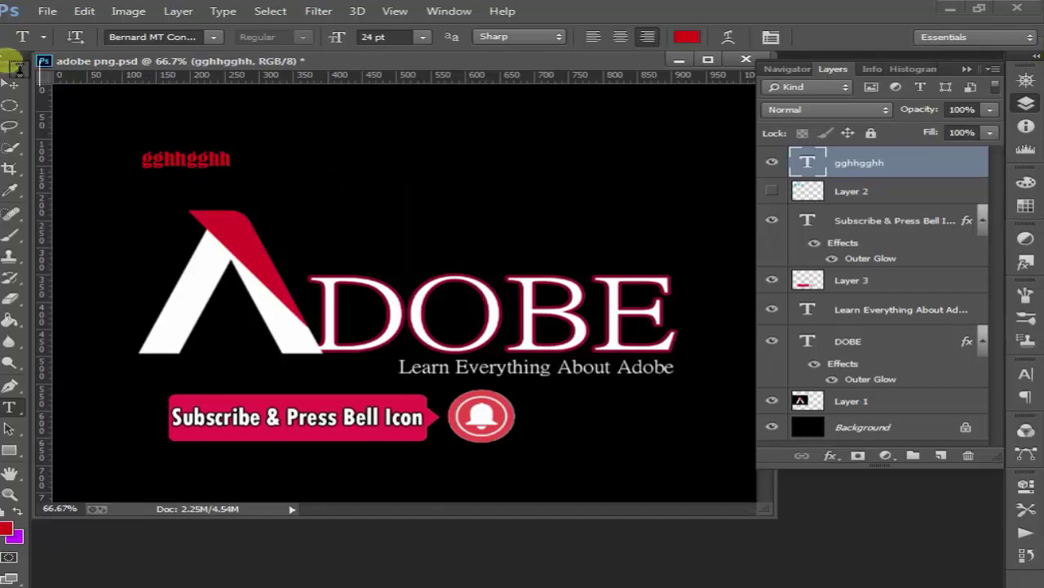
key(Delete)
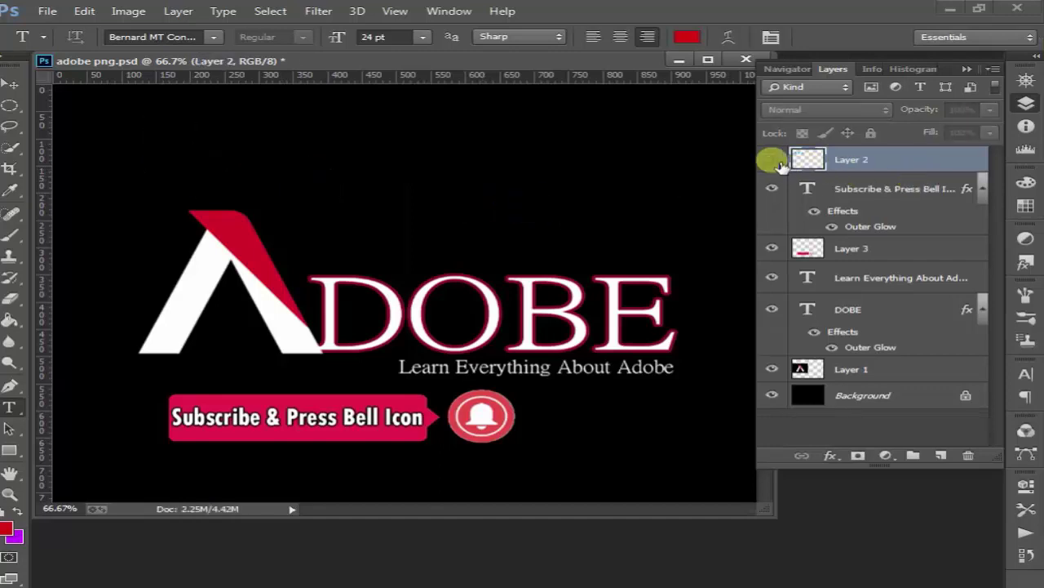
Show Layer 2 again and move the JUST badge near the top centre.
click(772, 160)
click(9, 84)
mouse_move(228, 157)
mouse_down()
mouse_move(355, 156)
mouse_move(454, 122)
mouse_up()
click(893, 188)
mouse_move(545, 412)
mouse_down()
mouse_move(555, 284)
mouse_move(543, 413)
mouse_up()
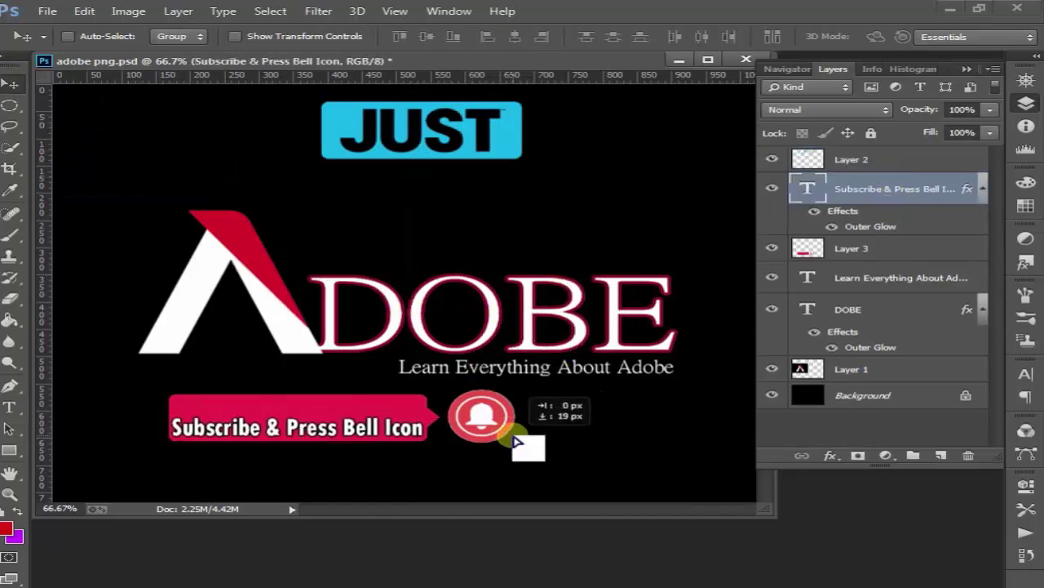
Move Layer 3's pink bell bar up over ADOBE, undoing a tagline shift.
click(847, 259)
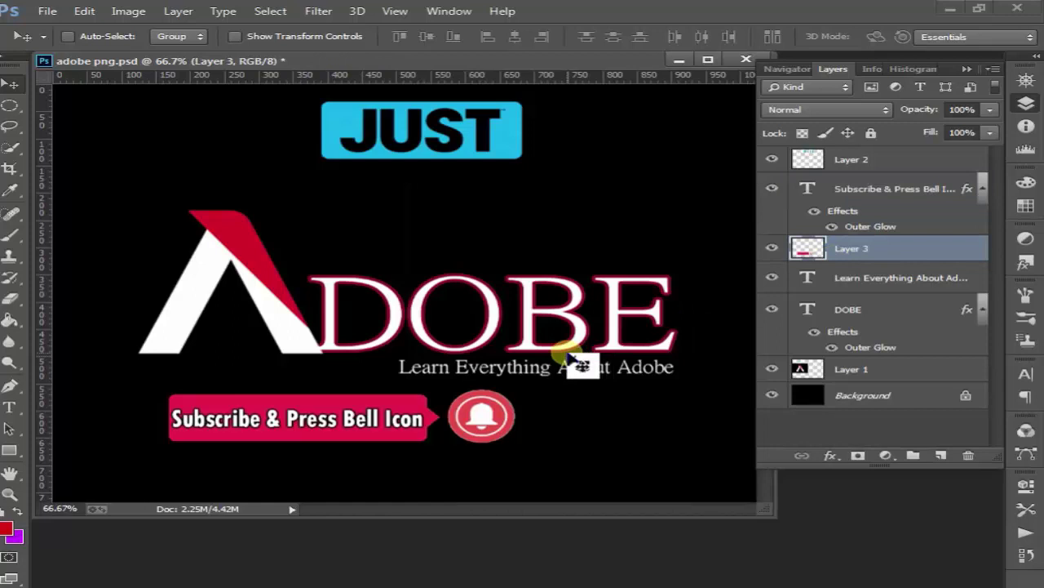
drag(579, 363, 457, 271)
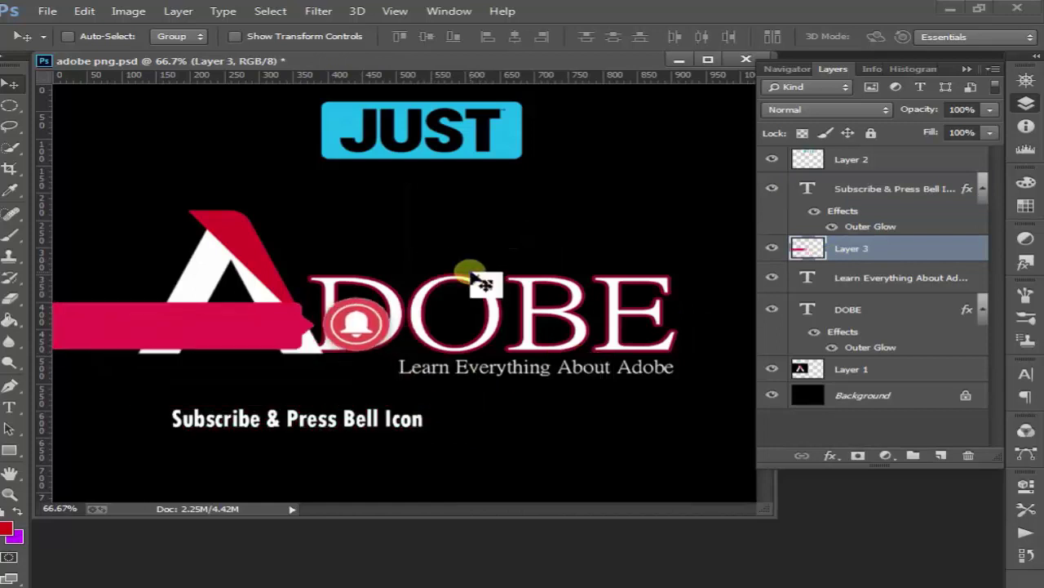
click(858, 277)
drag(689, 329, 655, 316)
key(ctrl+z)
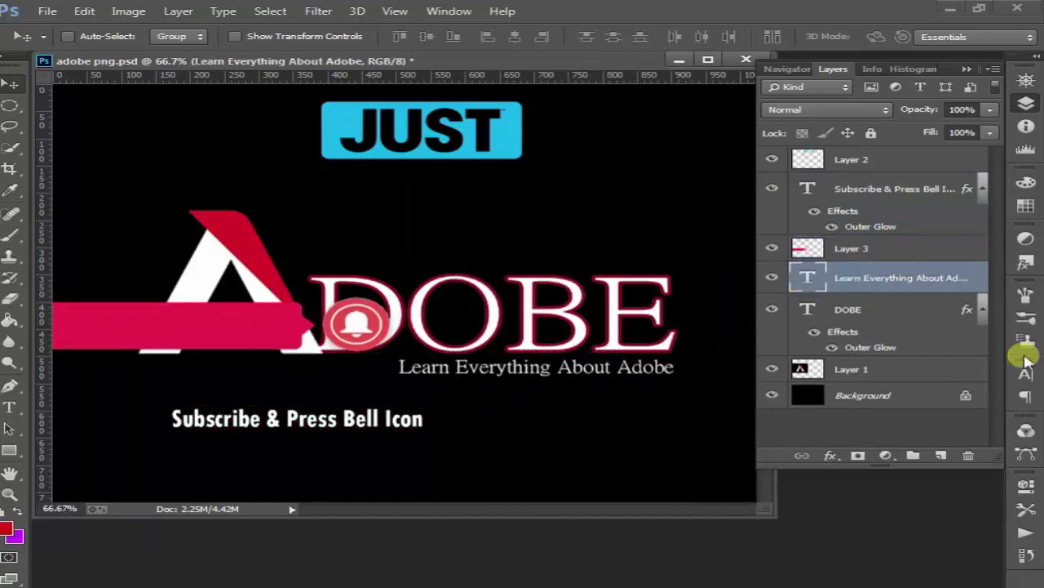